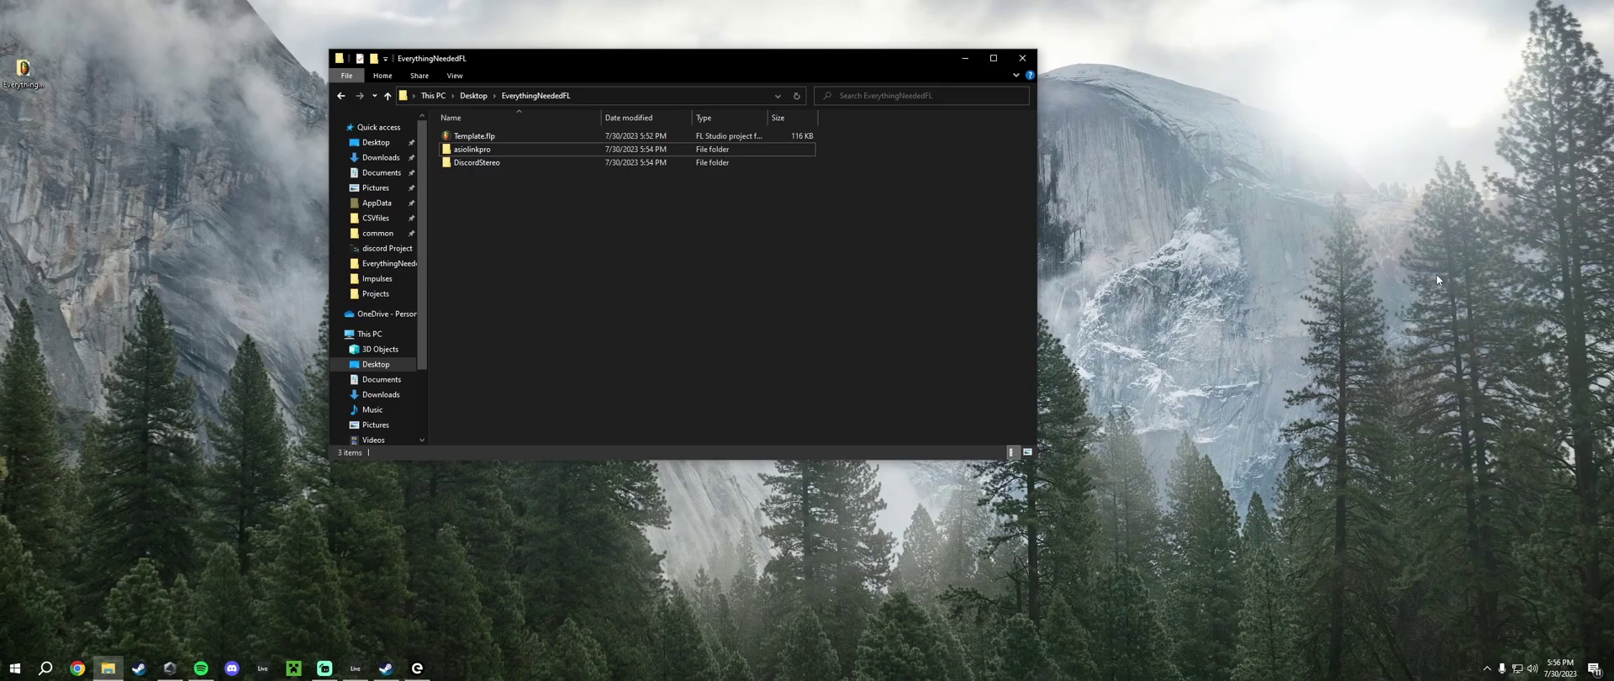
# Step: Install ASIO Link Pro from asiolinkpro.exe with defaults, approving the driver and not launching the tool
pyautogui.moveTo(729, 67); pyautogui.dragTo(799, 119)
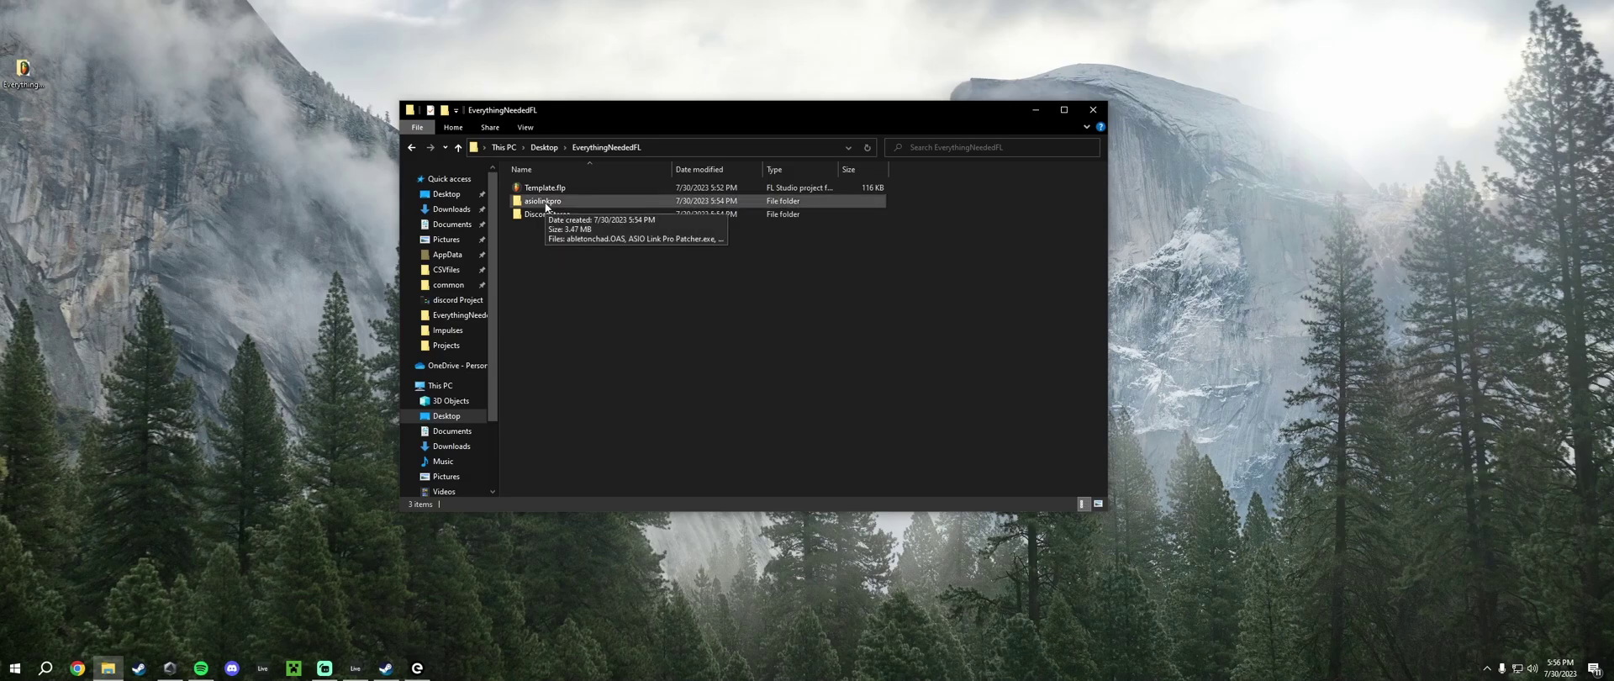
pyautogui.doubleClick(545, 204)
pyautogui.click(555, 215)
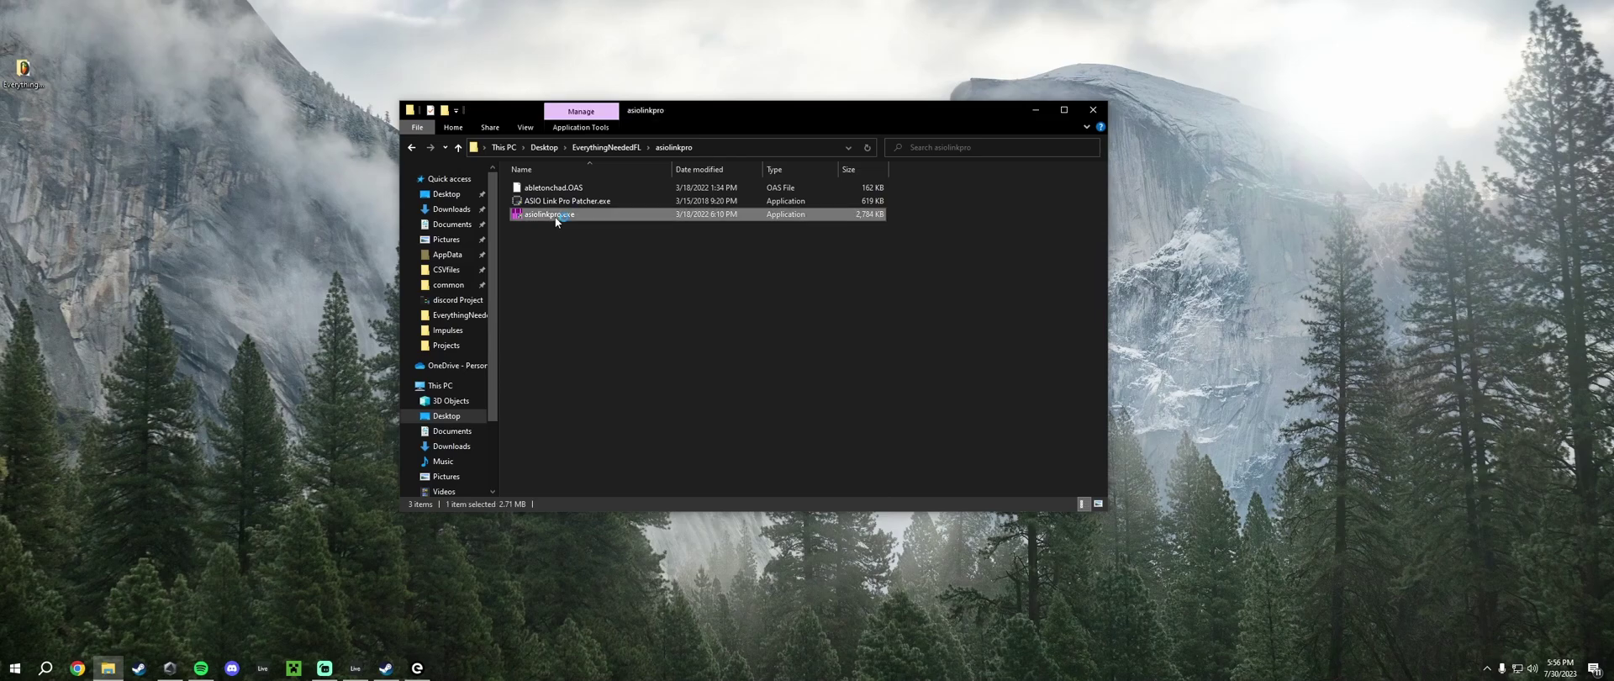
pyautogui.doubleClick(555, 217)
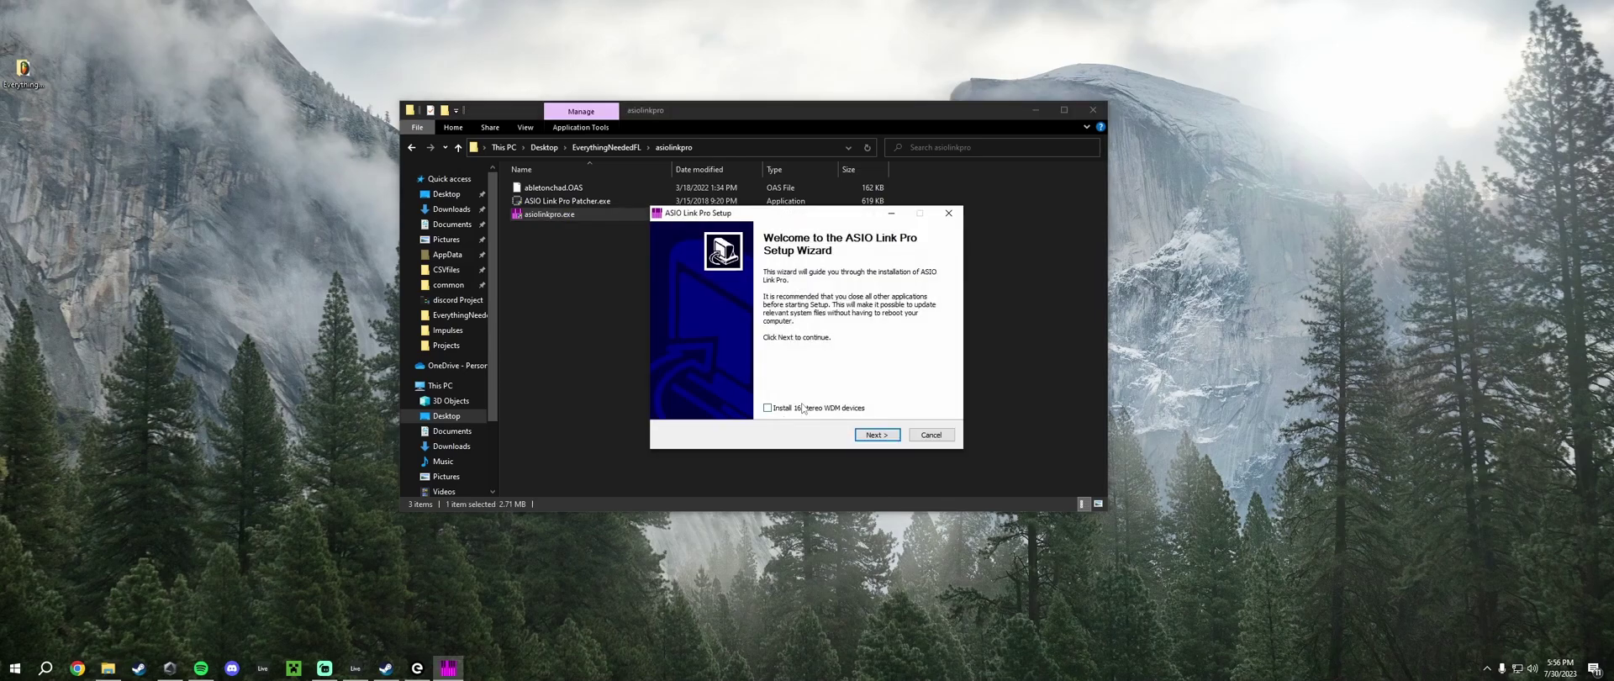
pyautogui.click(877, 434)
pyautogui.click(876, 435)
pyautogui.click(877, 435)
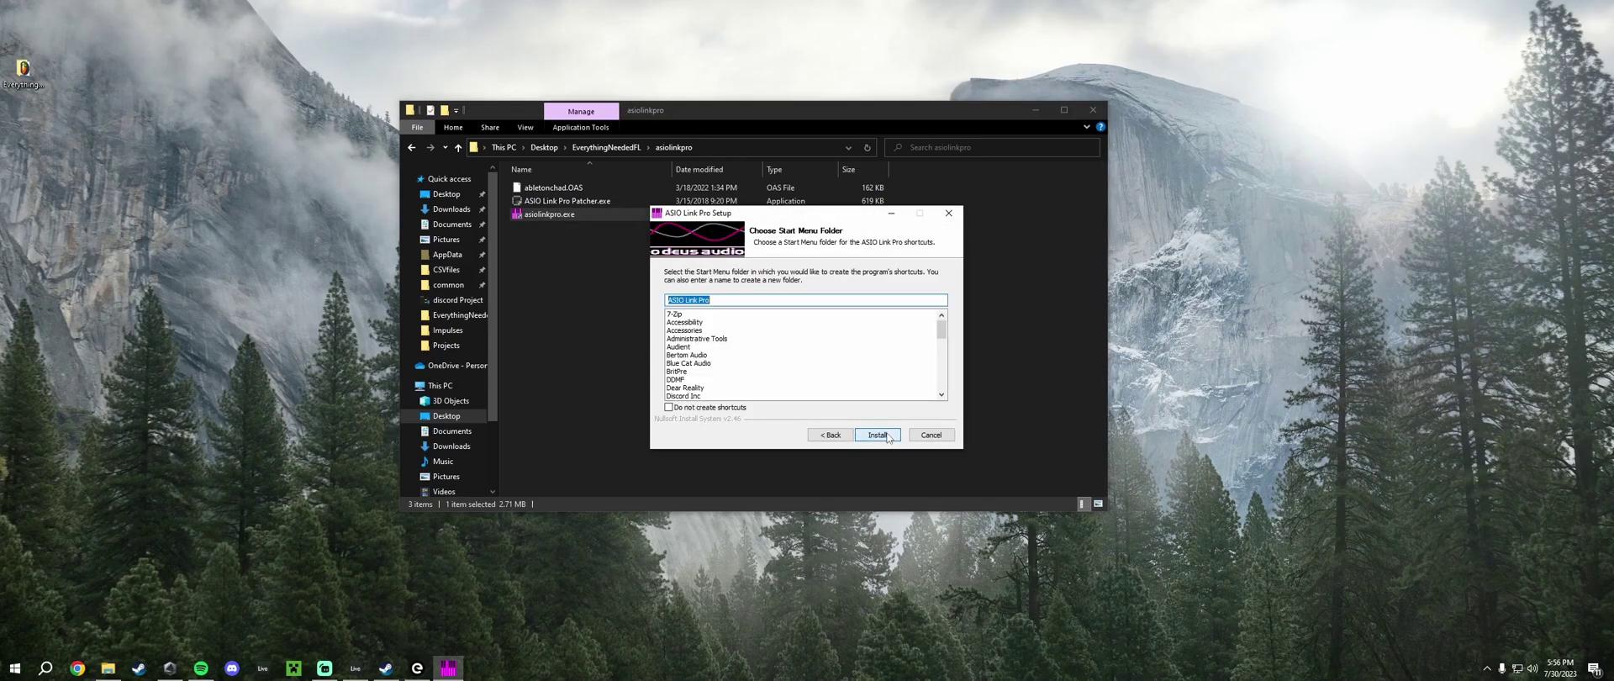
pyautogui.click(887, 436)
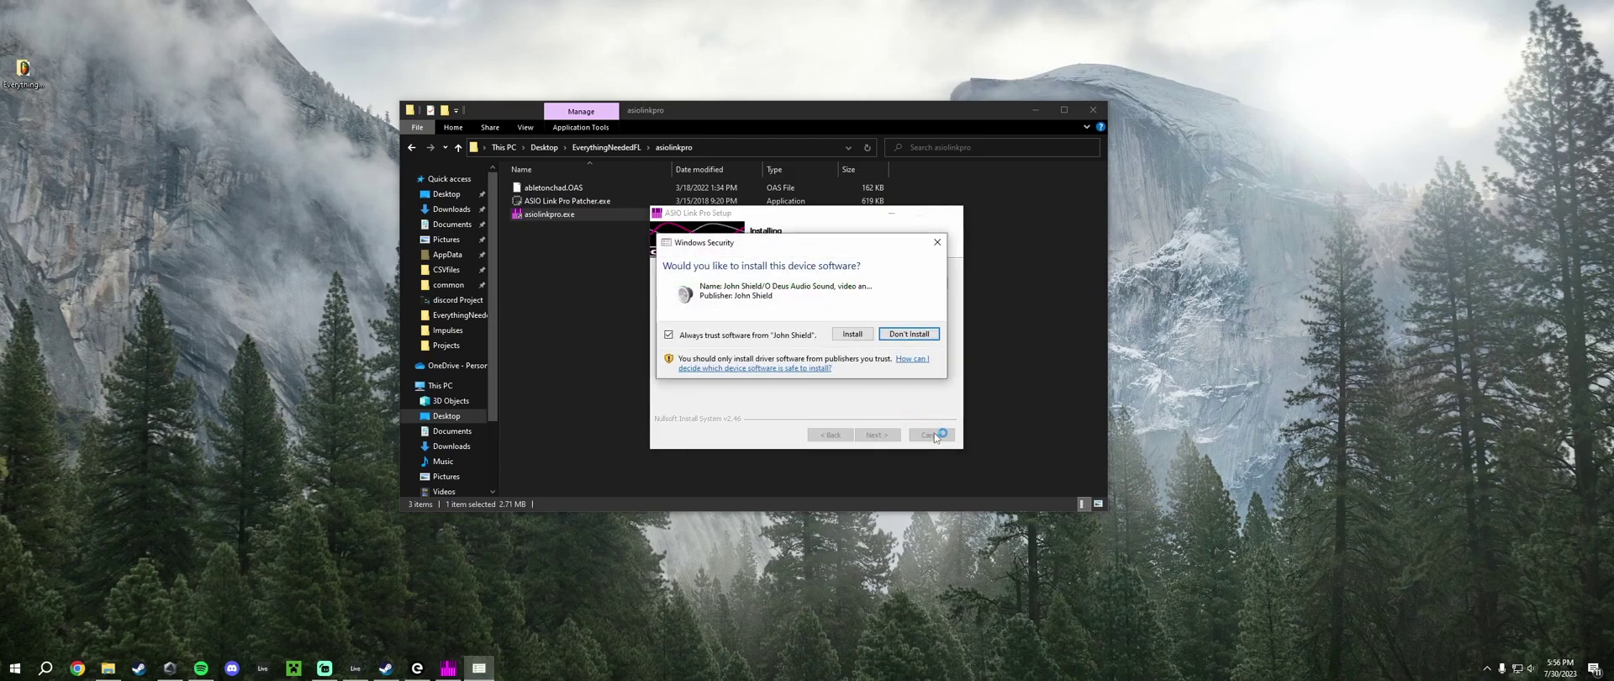
pyautogui.click(865, 333)
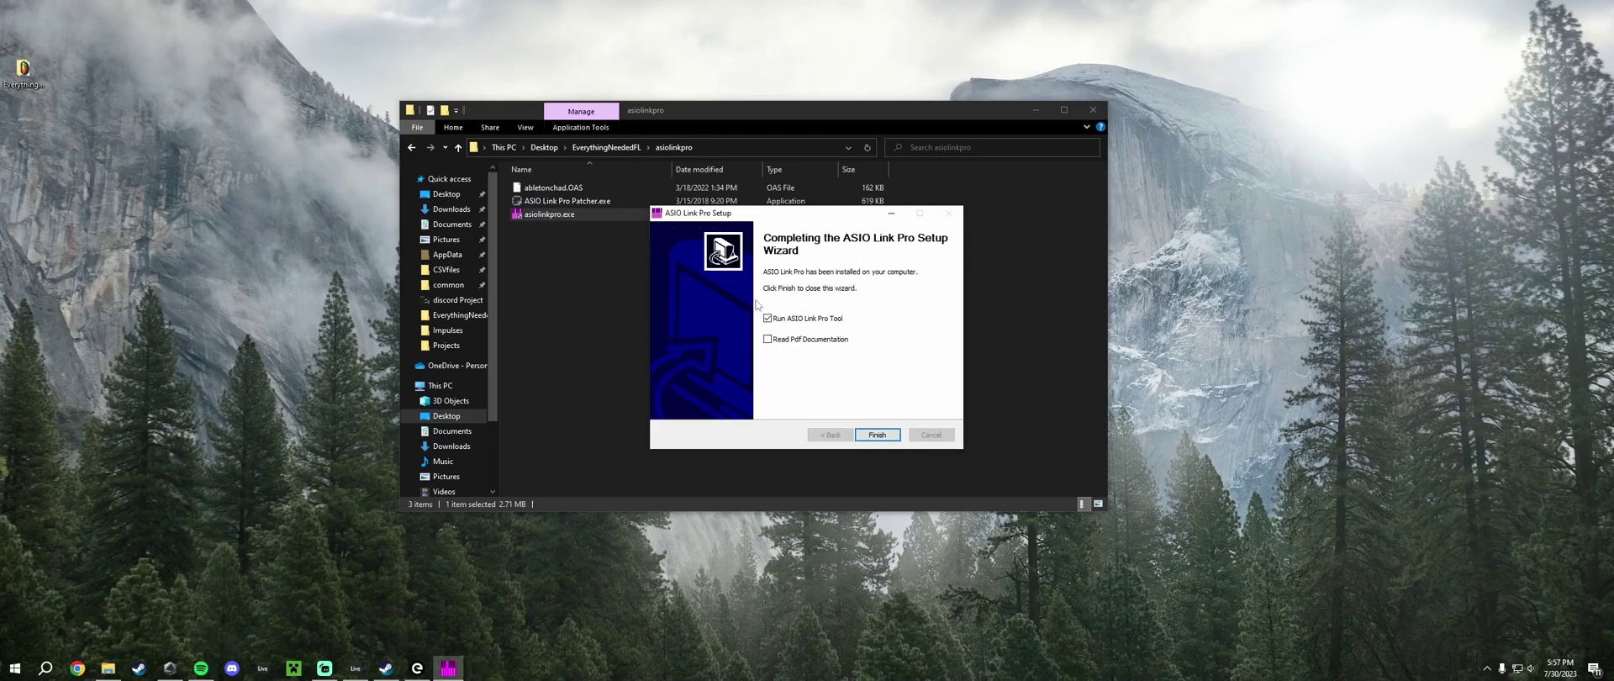
pyautogui.click(786, 323)
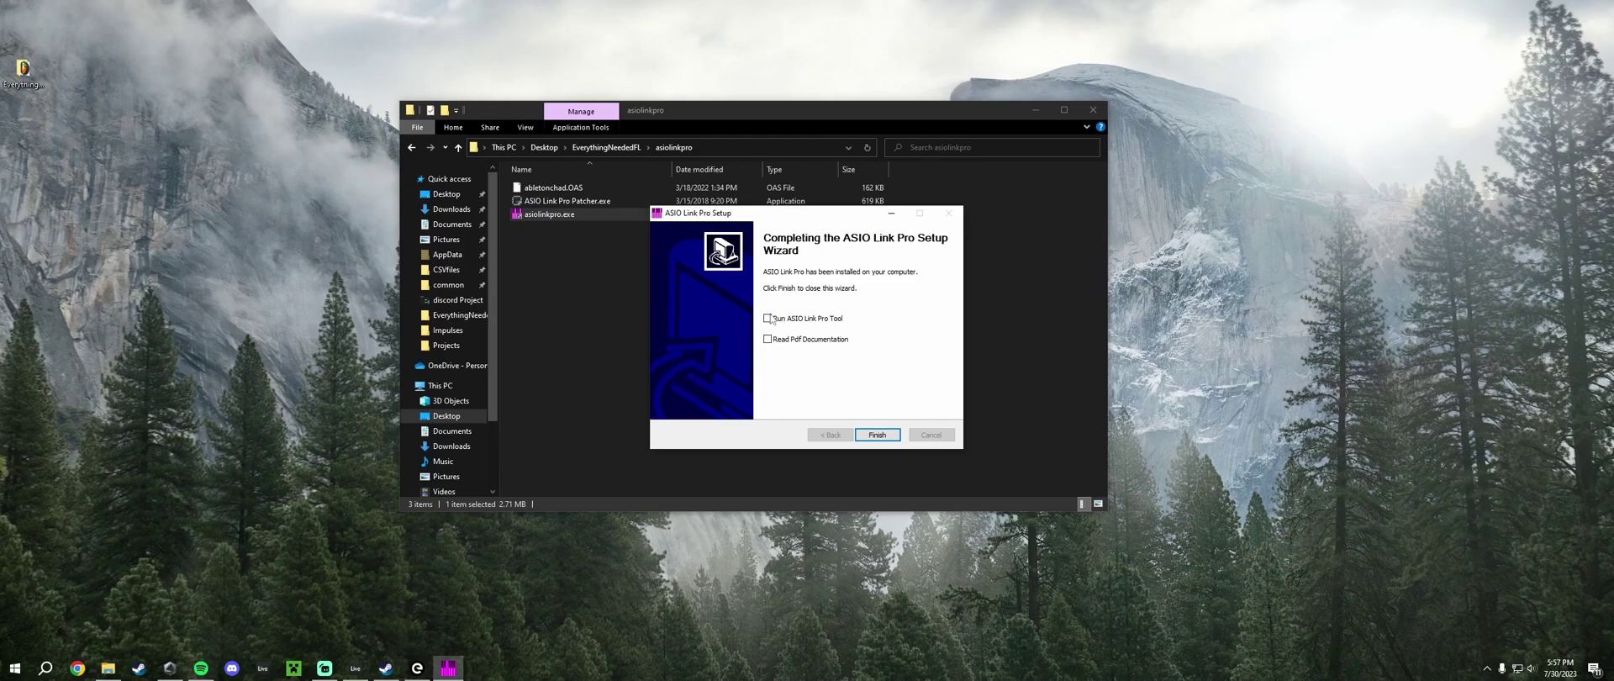
pyautogui.click(876, 434)
# Step: Apply the patch with ASIO Link Pro Patcher.exe and go back to the EverythingNeededFL folder
pyautogui.doubleClick(543, 202)
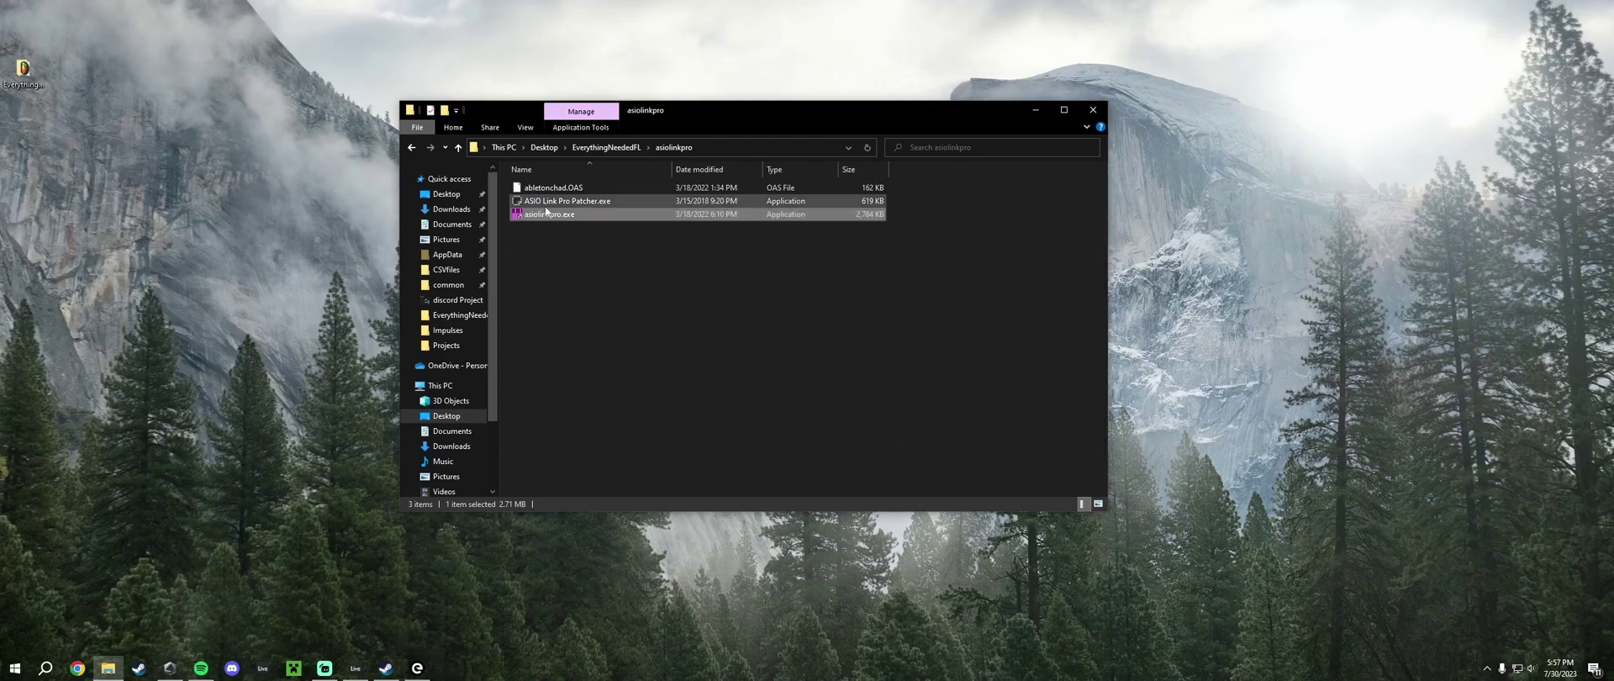
pyautogui.click(826, 397)
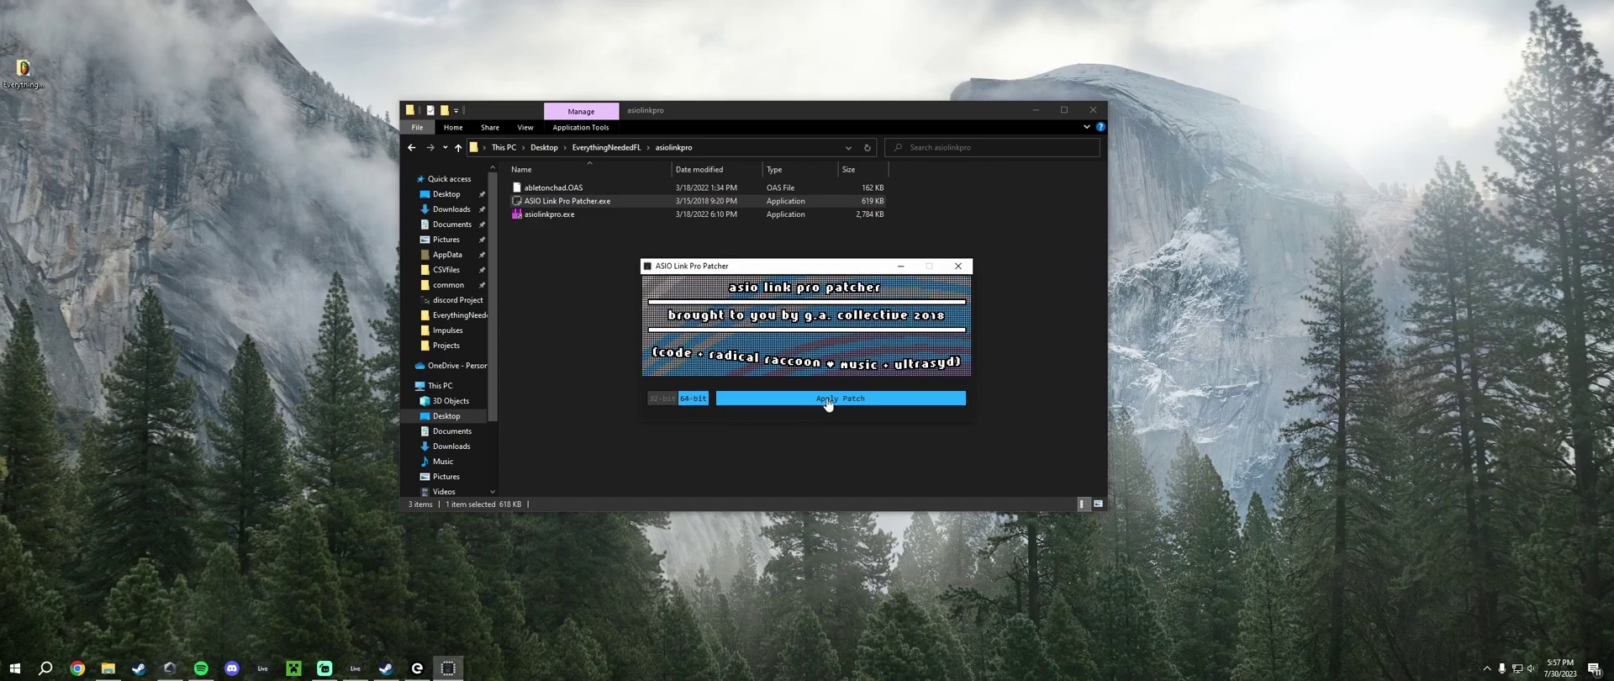
pyautogui.click(875, 367)
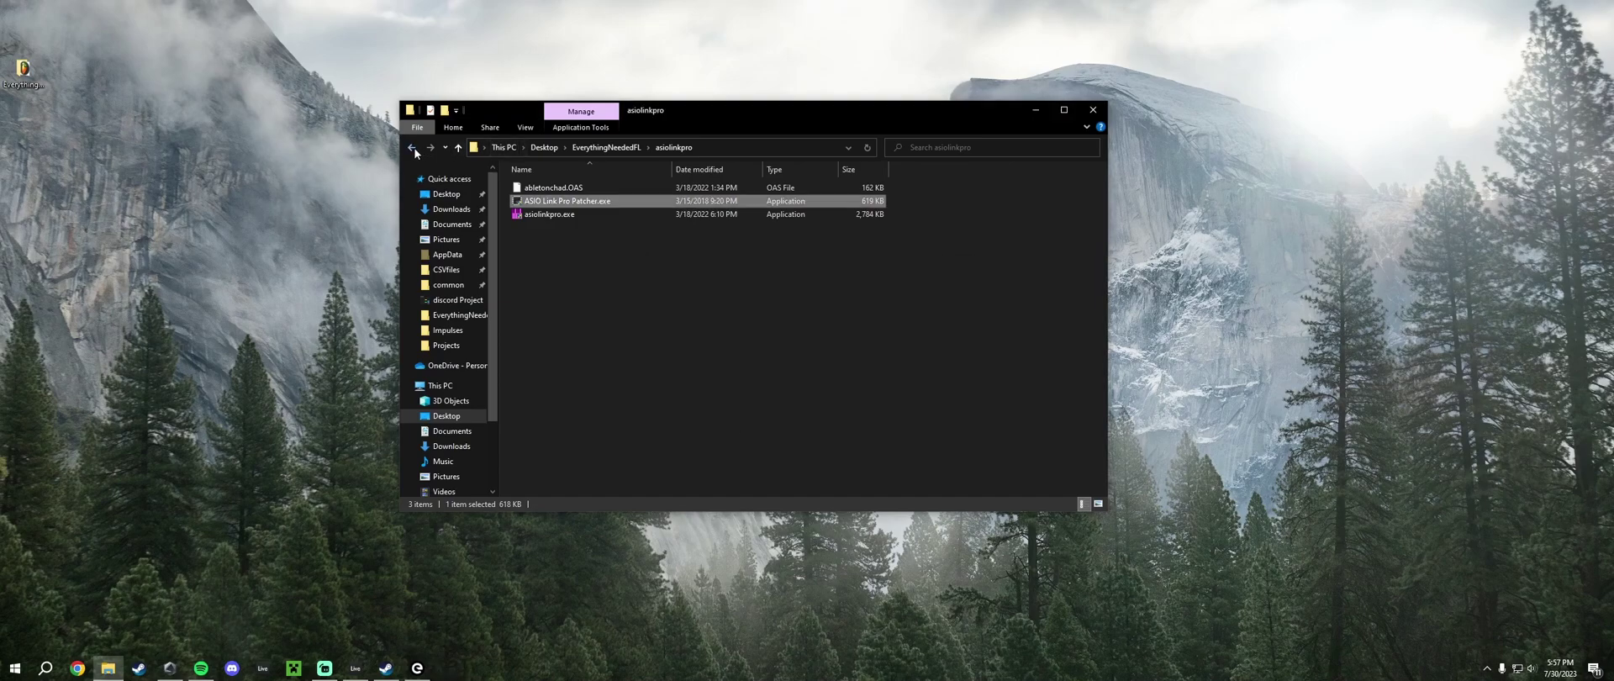
pyautogui.click(412, 148)
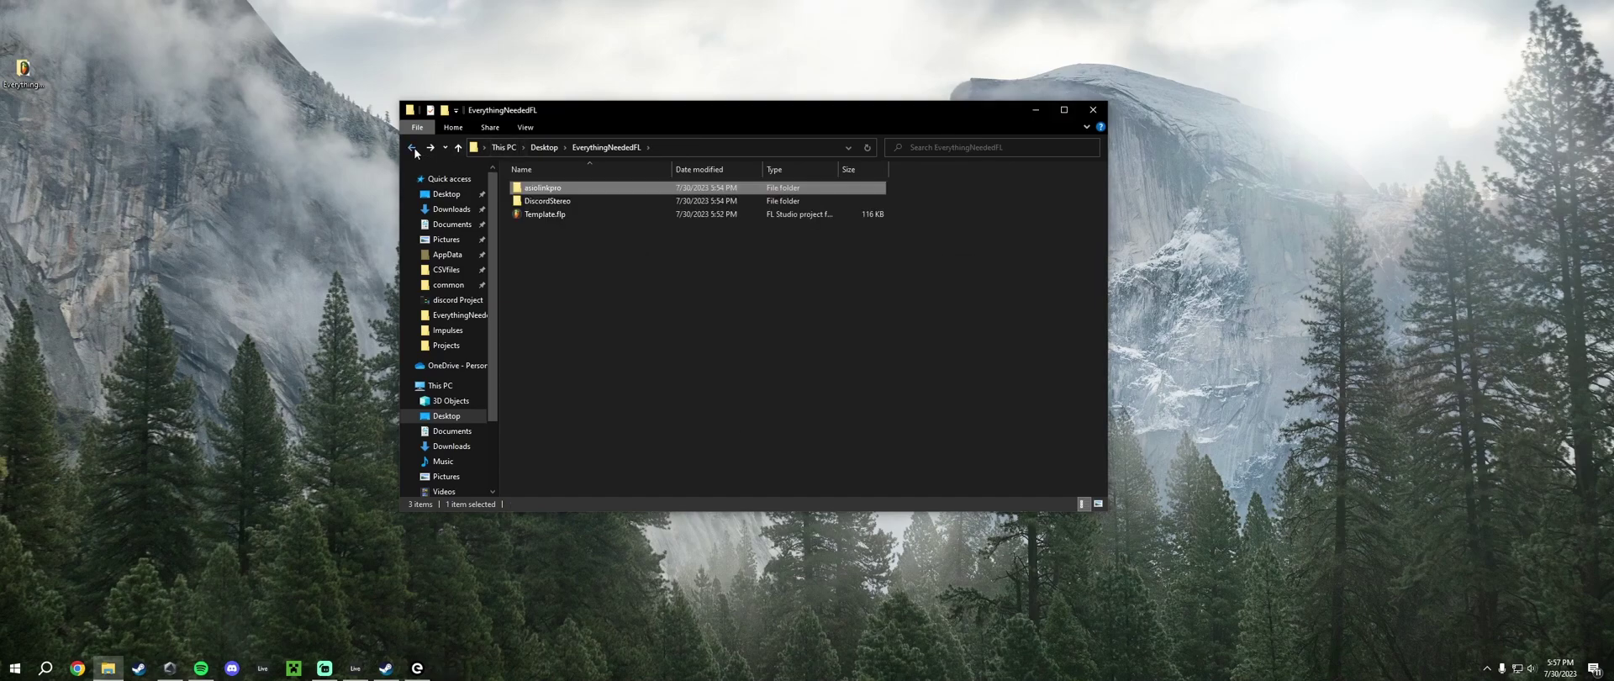
# Step: Open Template.flp and set FL Studio's audio sample rate to 48000 Hz
pyautogui.doubleClick(535, 215)
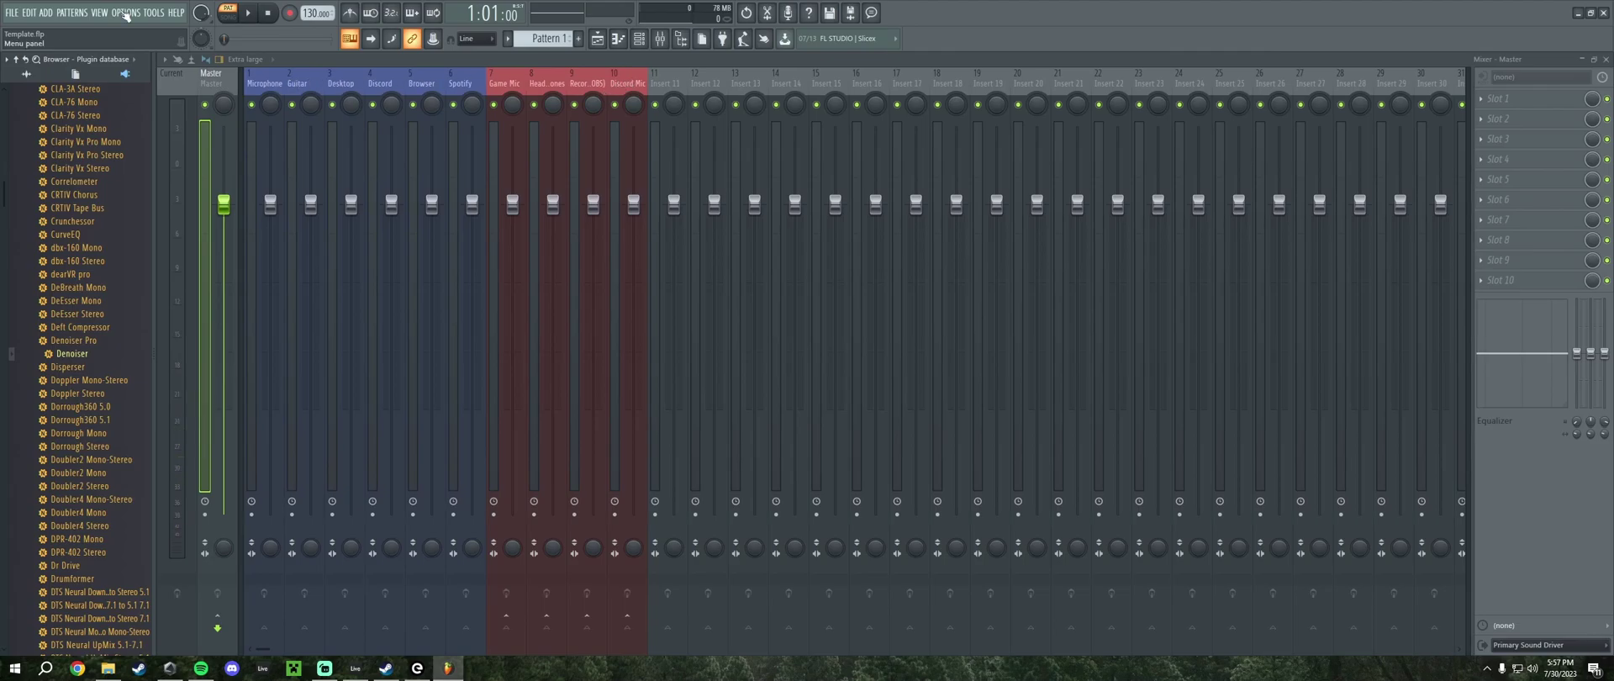
pyautogui.click(126, 12)
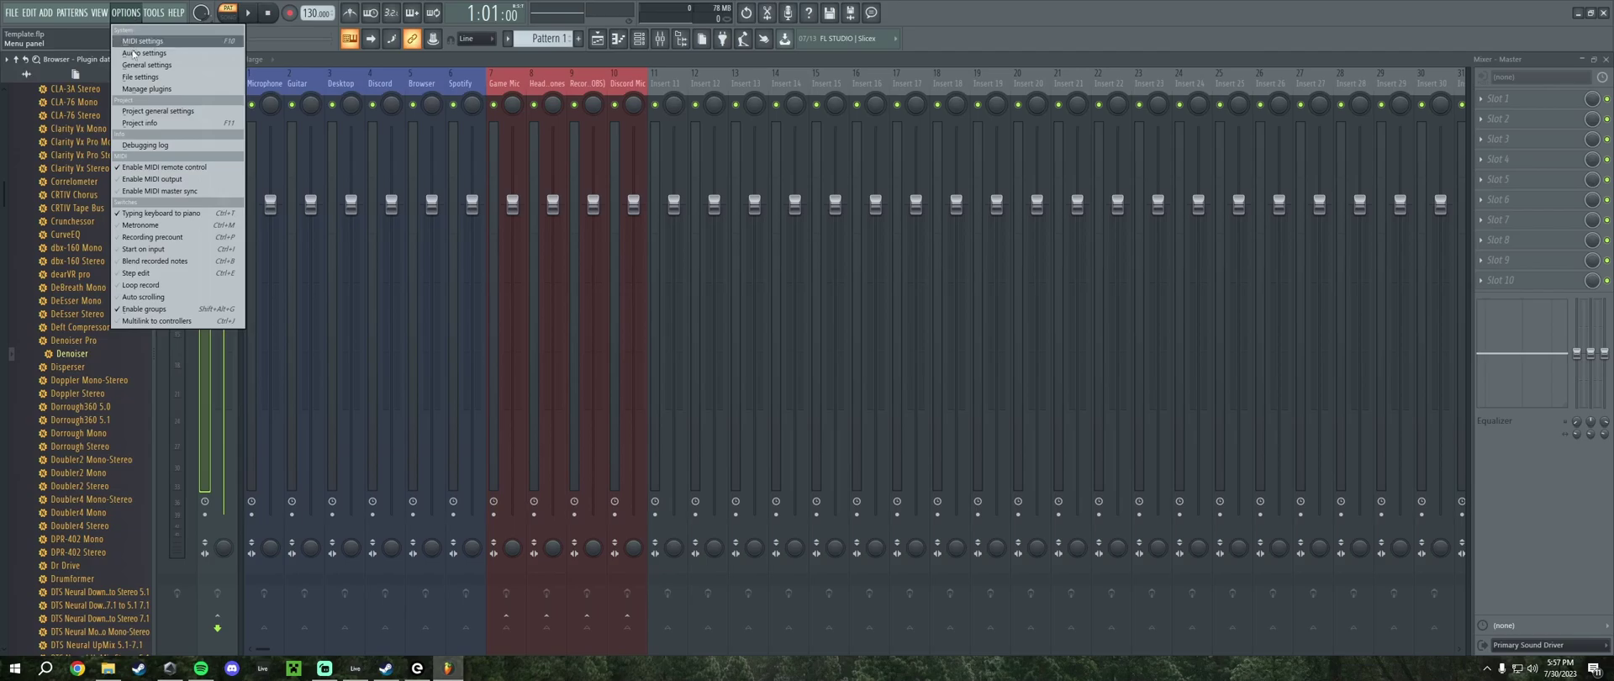
pyautogui.click(135, 54)
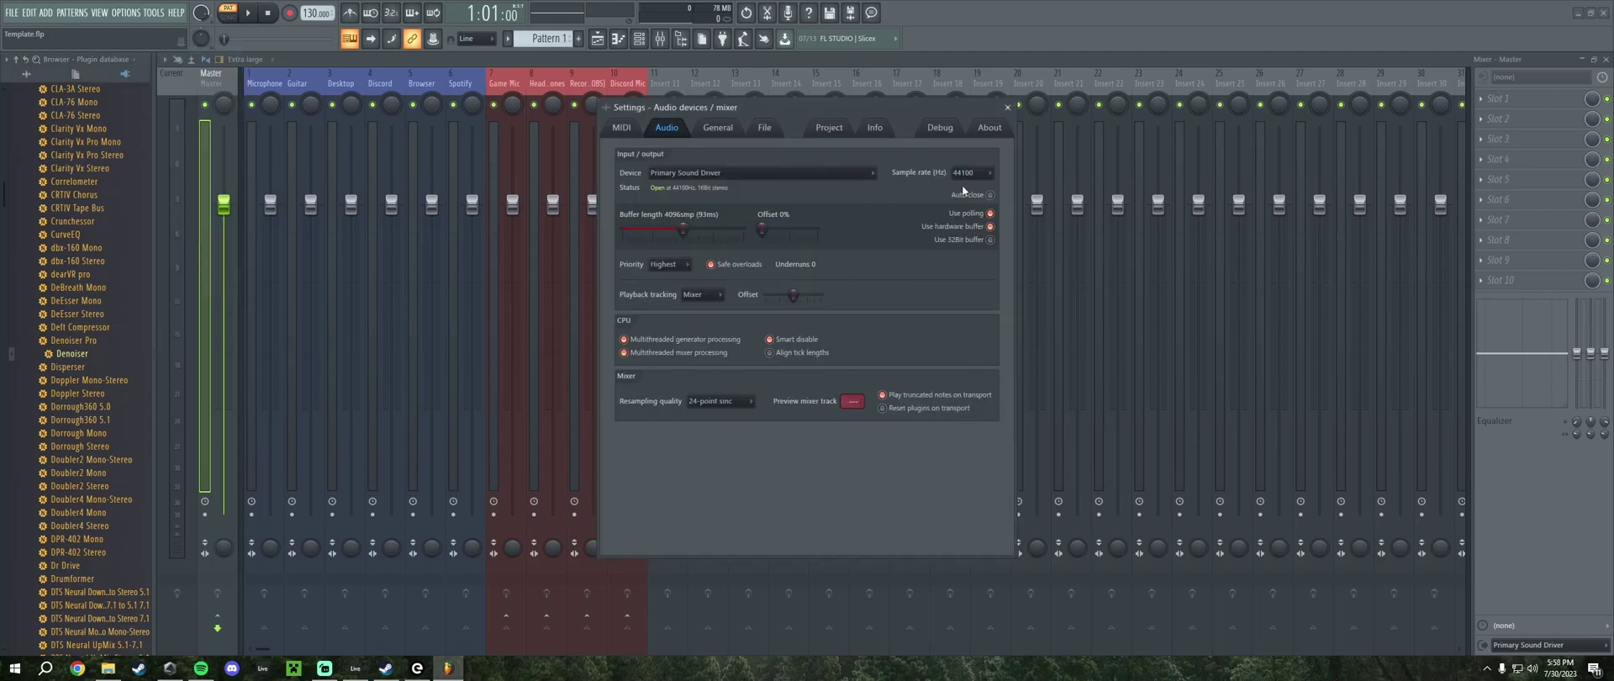
pyautogui.click(982, 176)
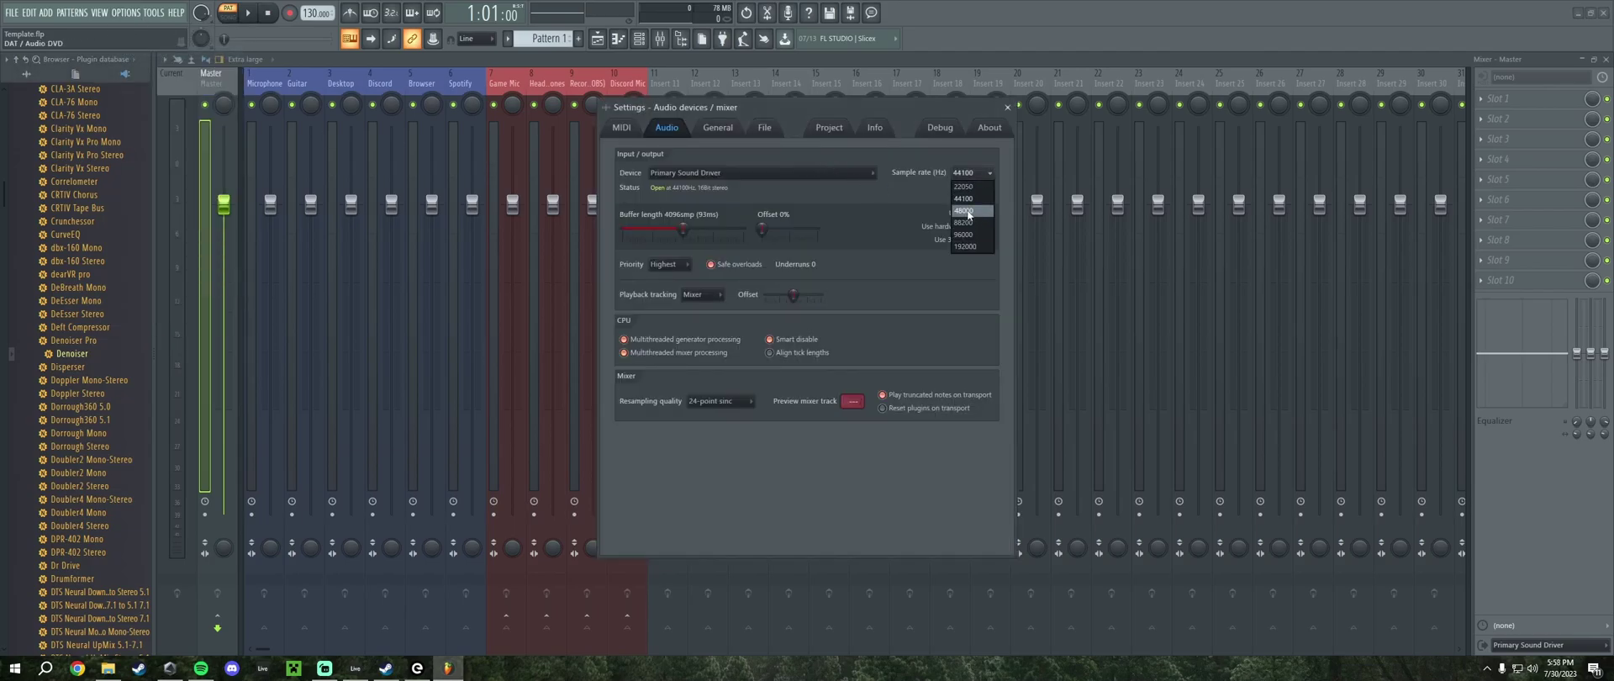
pyautogui.click(969, 215)
pyautogui.click(910, 367)
# Step: Select ASIO Link Pro as the audio device and open its control window from the tray
pyautogui.click(761, 172)
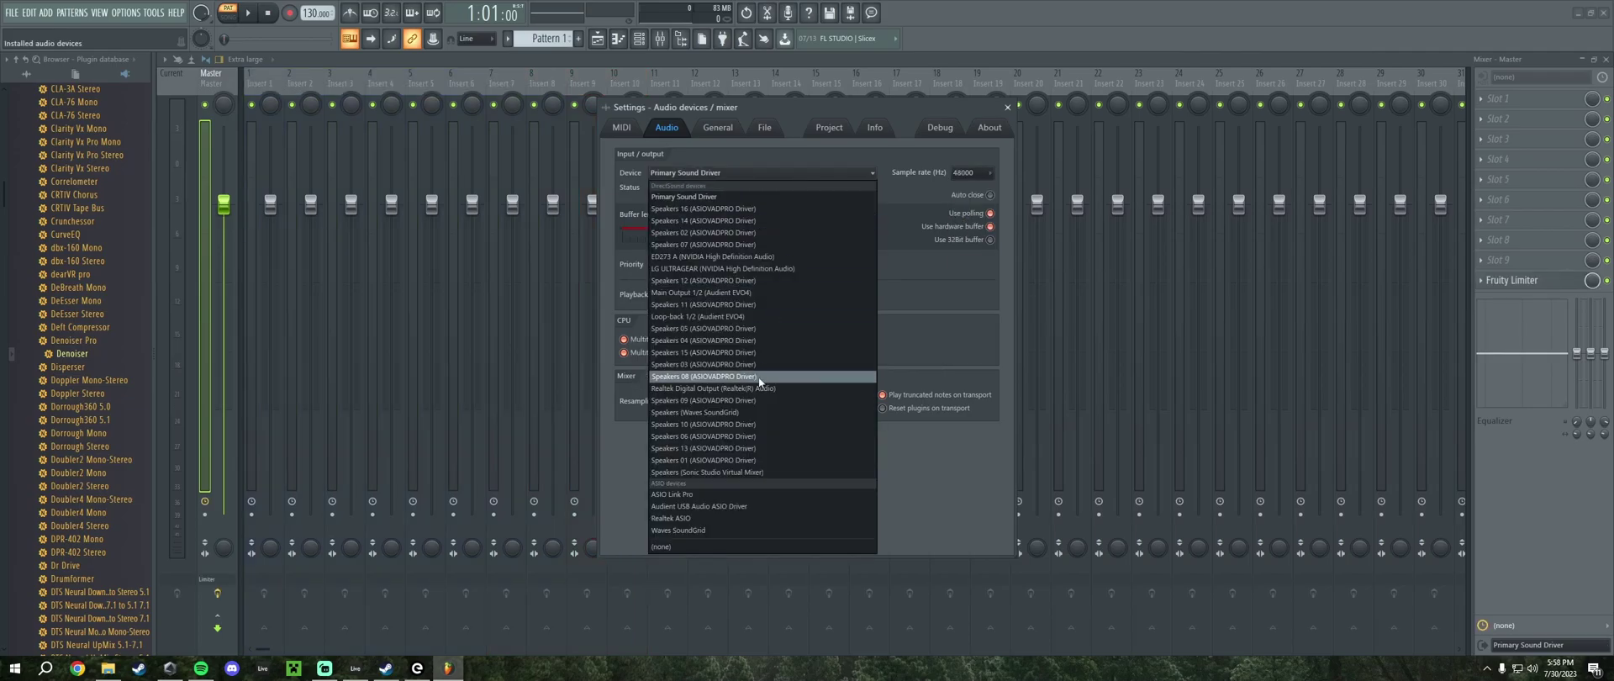
pyautogui.click(737, 496)
pyautogui.click(1487, 668)
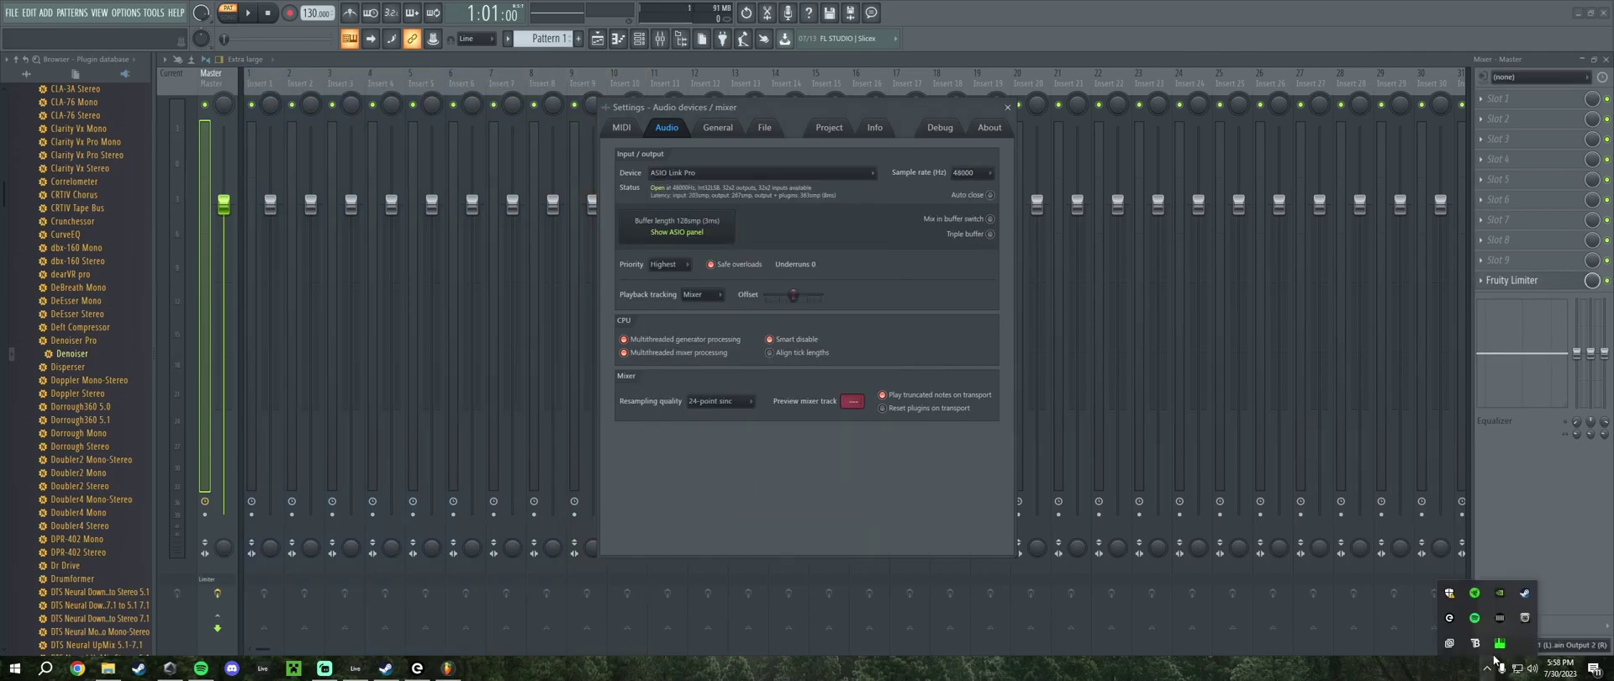
pyautogui.click(1450, 618)
# Step: Pick ASIO4ALL v2 as the driver in ASIO Link Pro
pyautogui.click(588, 162)
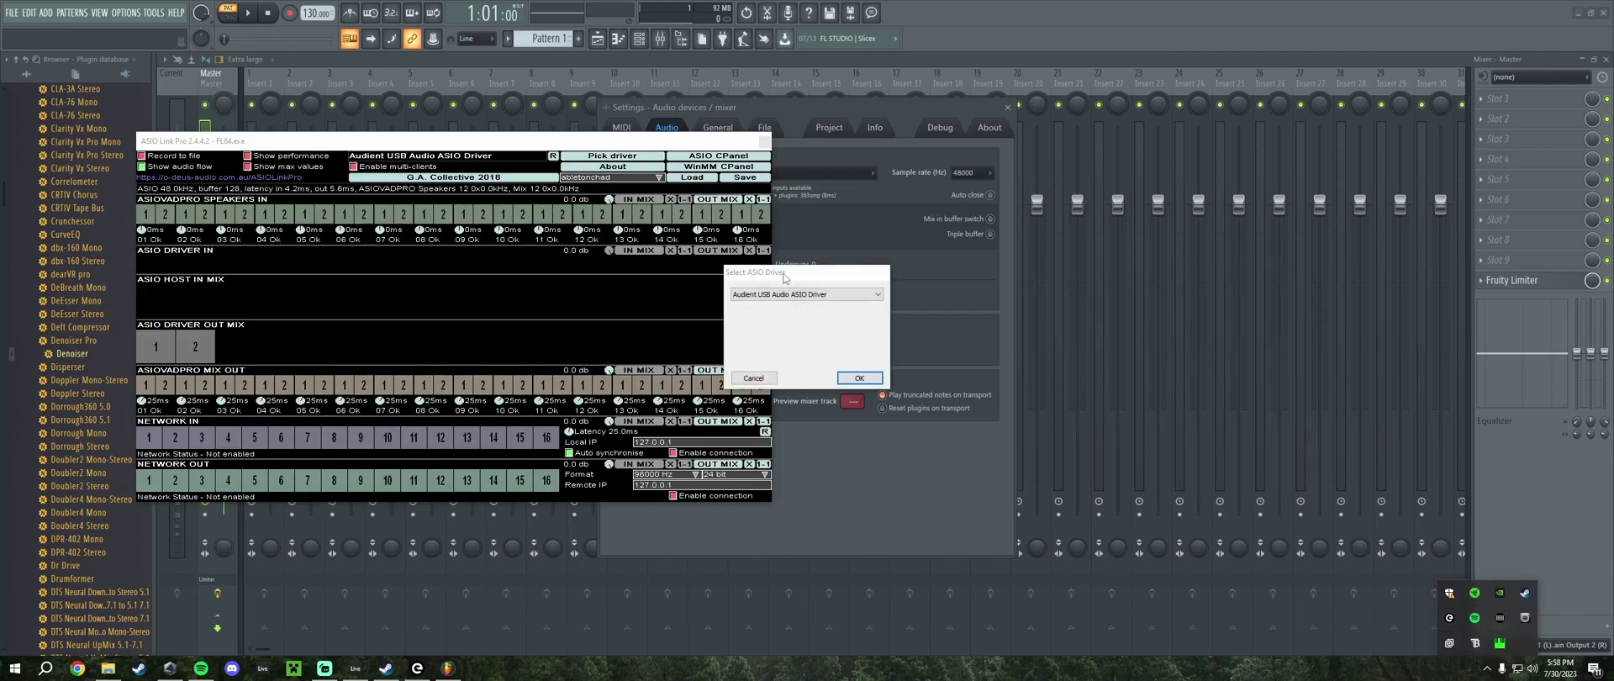
pyautogui.moveTo(785, 278); pyautogui.dragTo(772, 291)
pyautogui.click(799, 307)
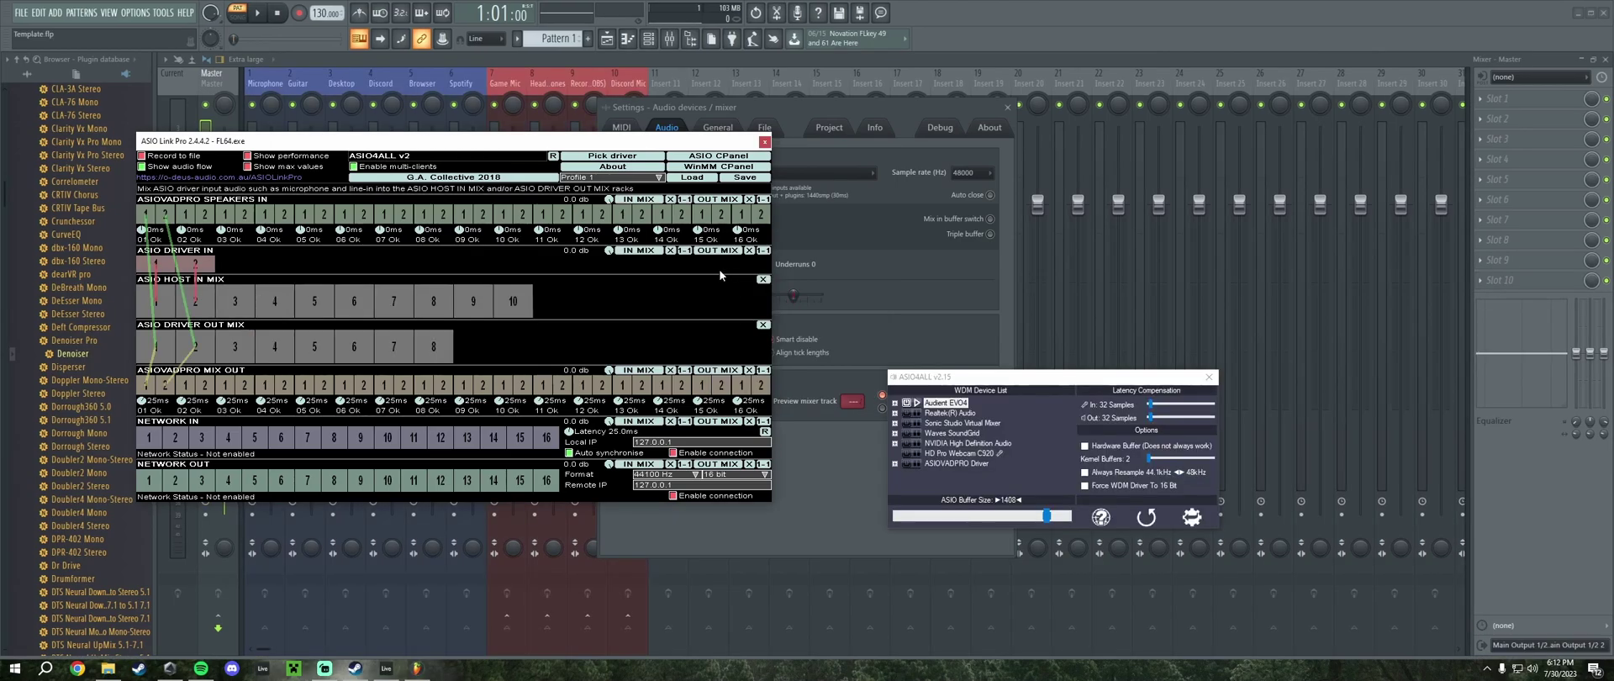
# Step: Load the .OAS routing profile from the asiolinkpro folder and close ASIO Link Pro
pyautogui.click(692, 178)
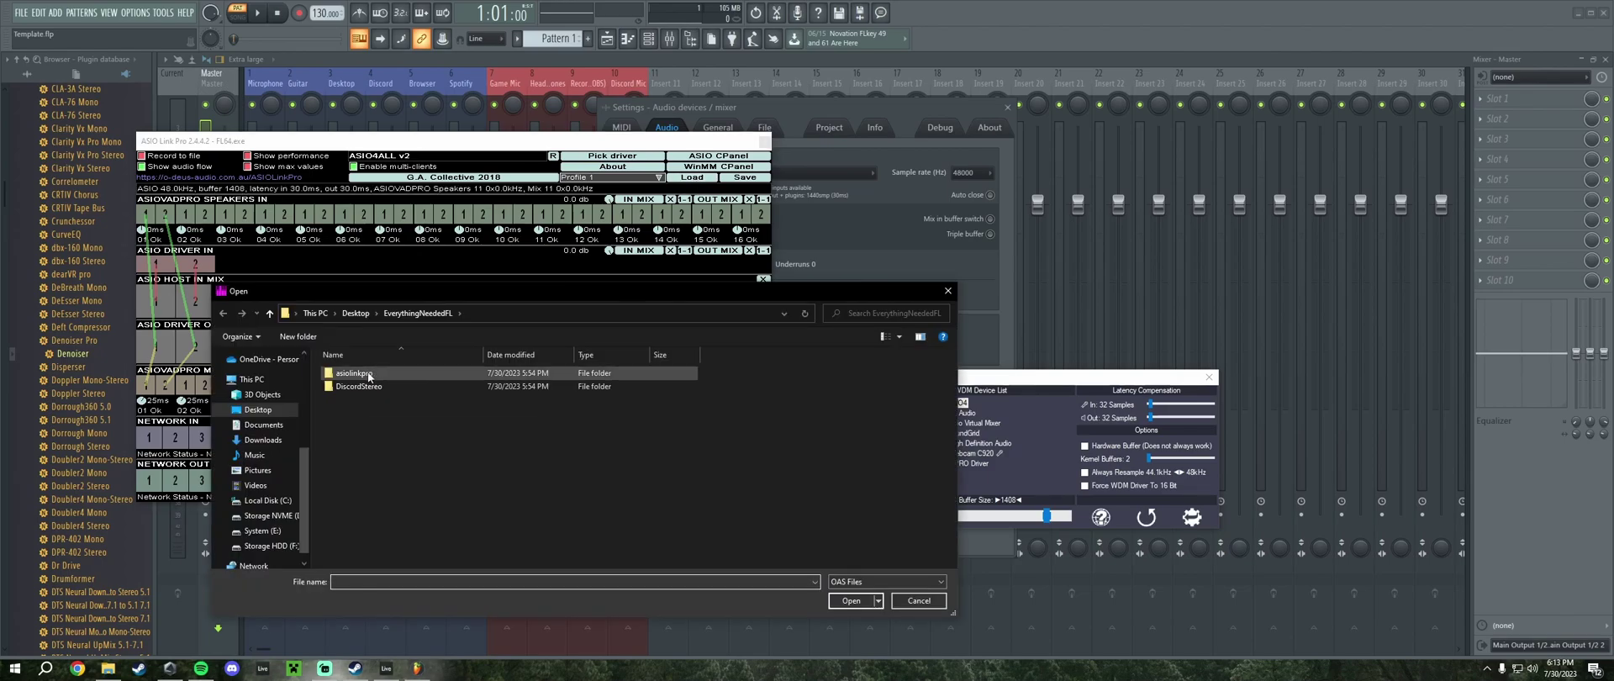
pyautogui.doubleClick(369, 374)
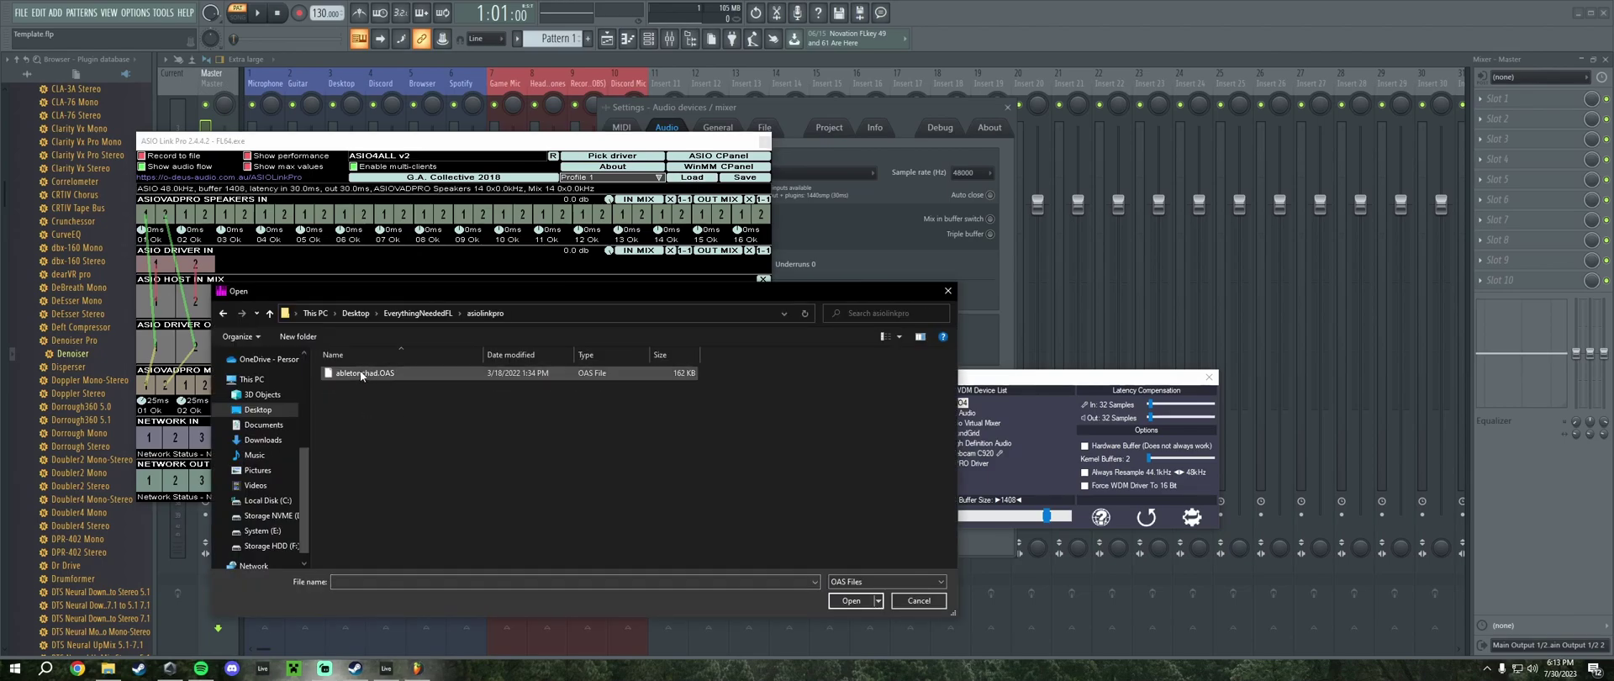
pyautogui.doubleClick(362, 373)
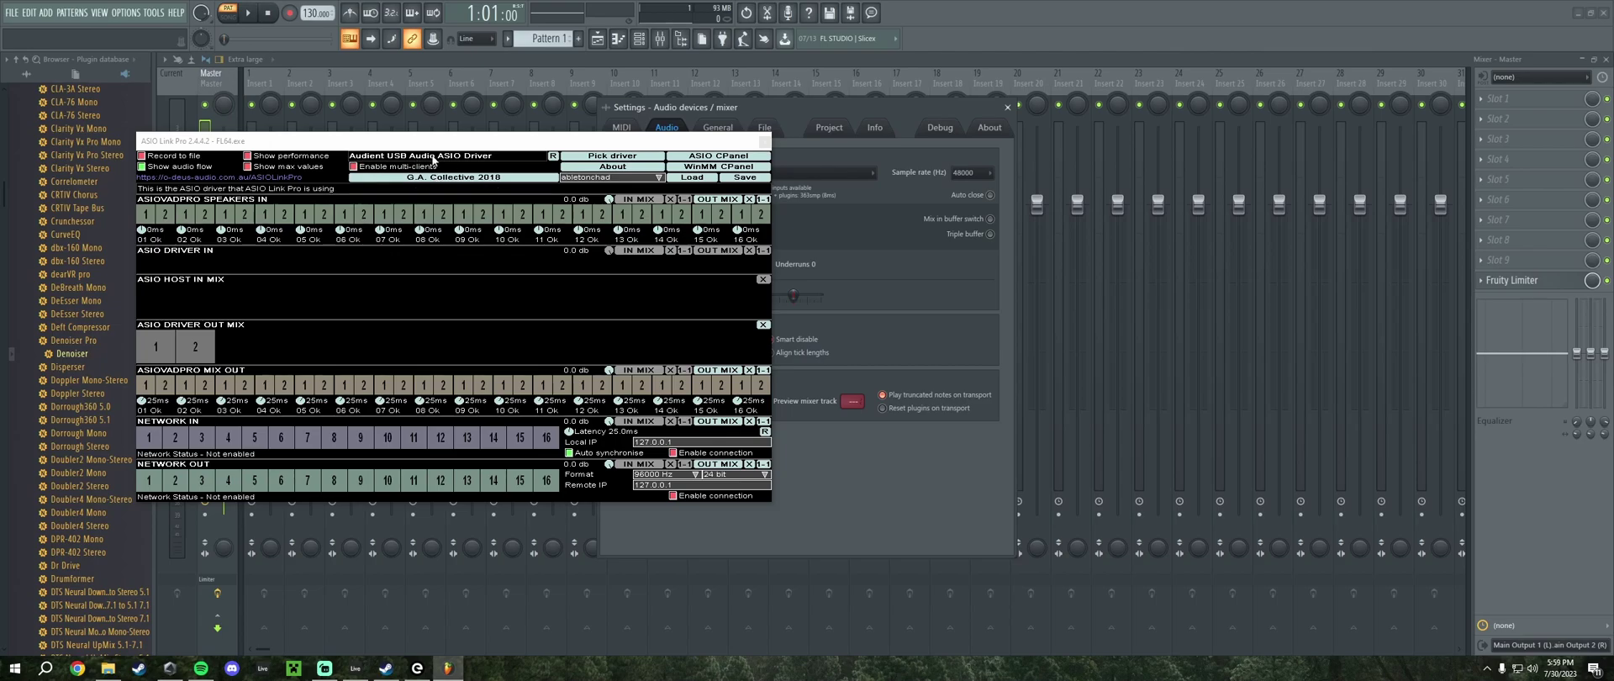
pyautogui.click(764, 141)
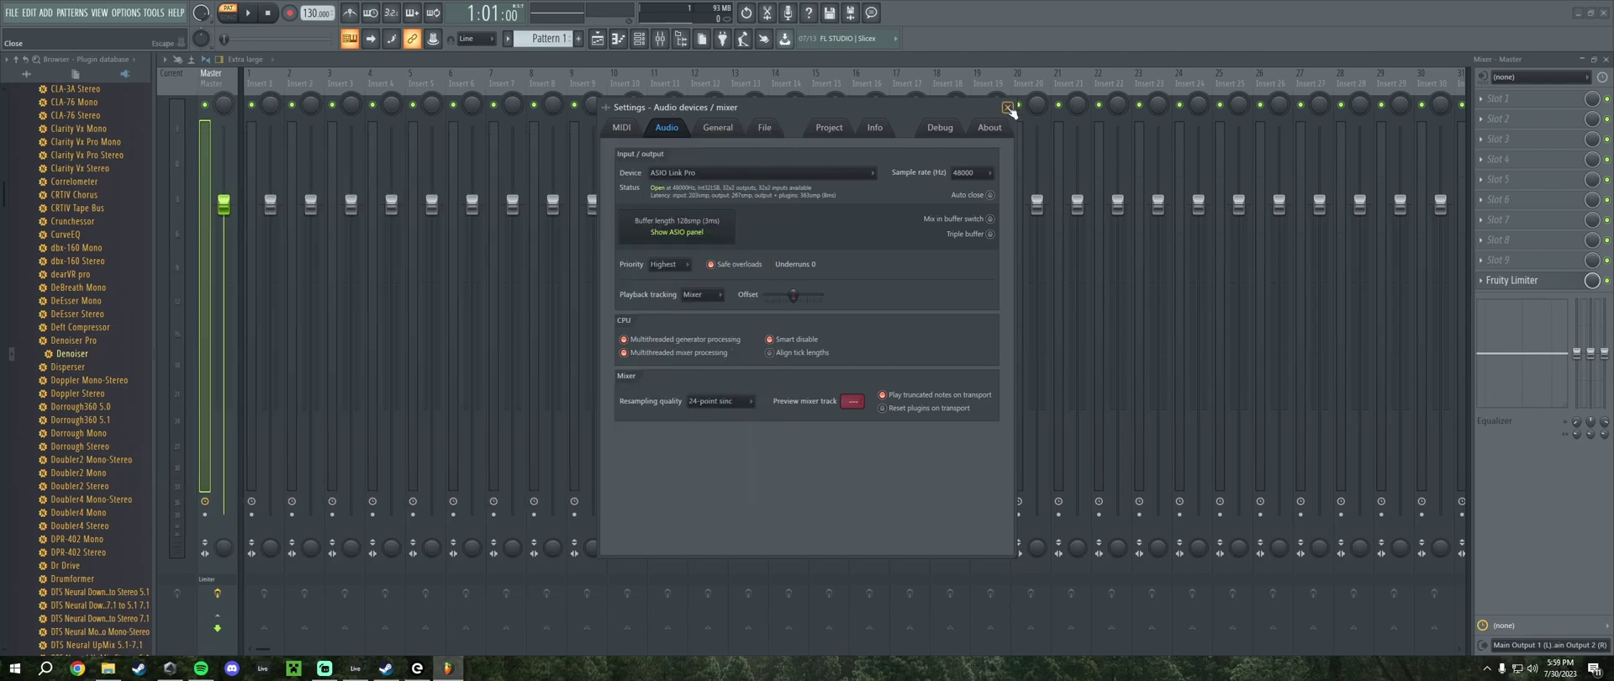
# Step: Close the audio settings and reopen Template.flp through File > Open
pyautogui.click(1007, 106)
pyautogui.click(11, 12)
pyautogui.moveTo(33, 47)
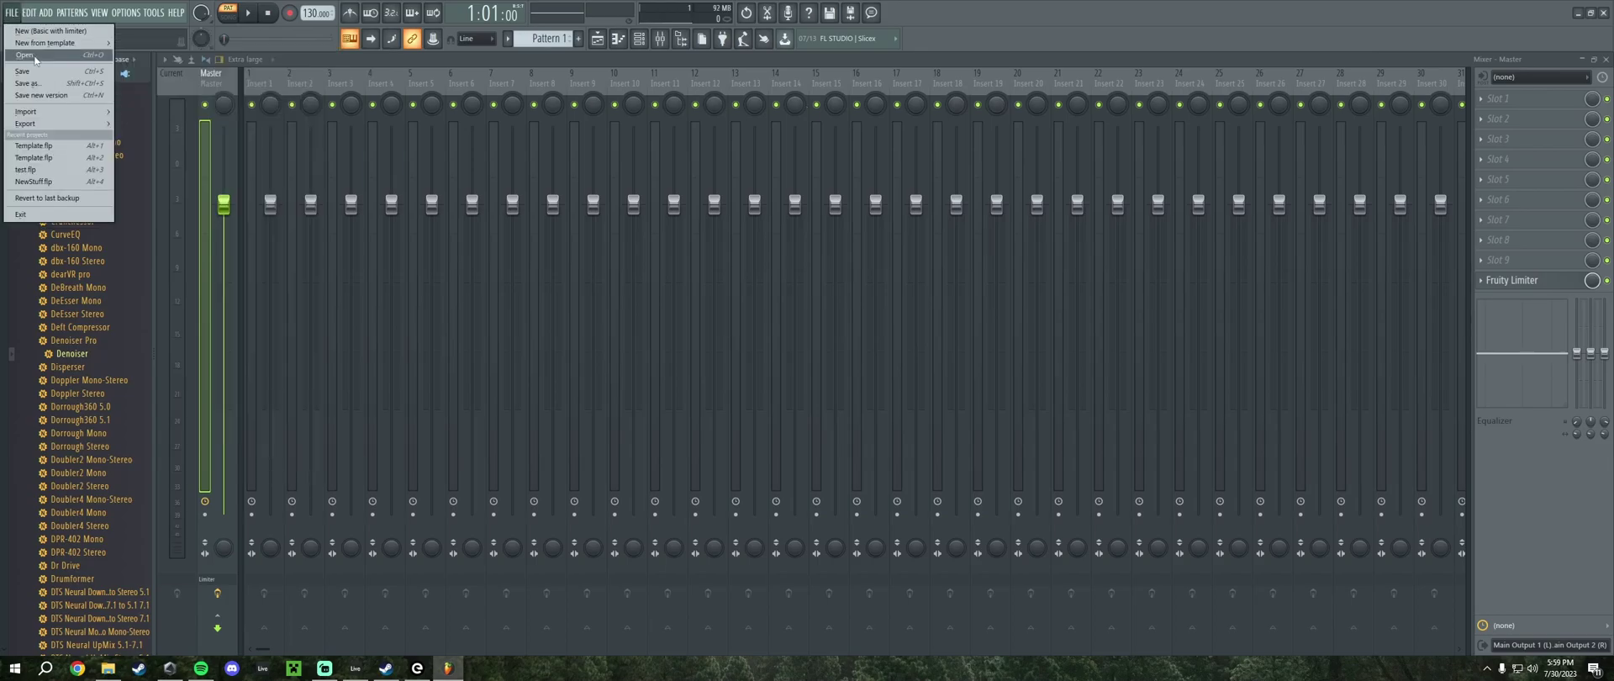
pyautogui.click(35, 59)
pyautogui.press('Return')
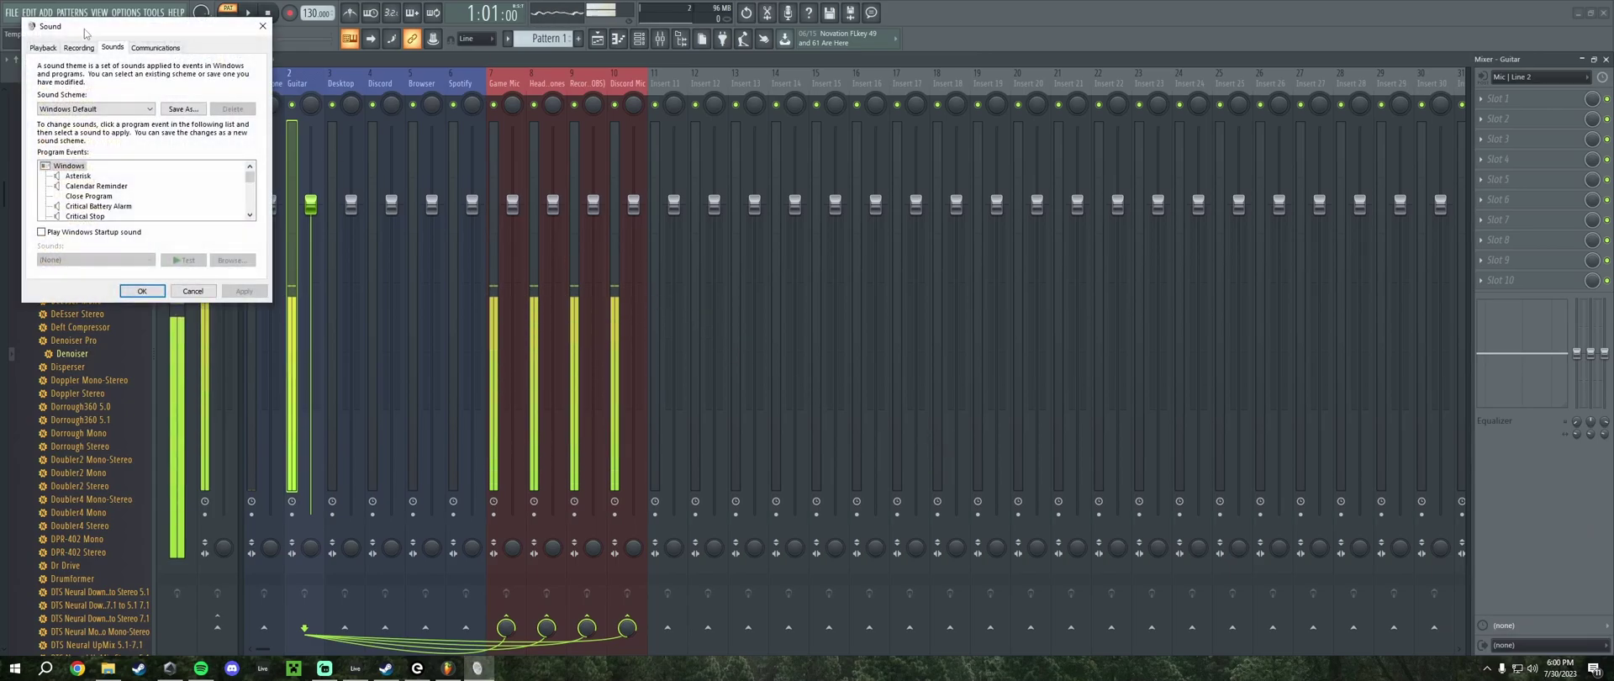
# Step: Make Speakers 01 the default communication playback device
pyautogui.moveTo(85, 34); pyautogui.dragTo(1155, 143)
pyautogui.click(1148, 158)
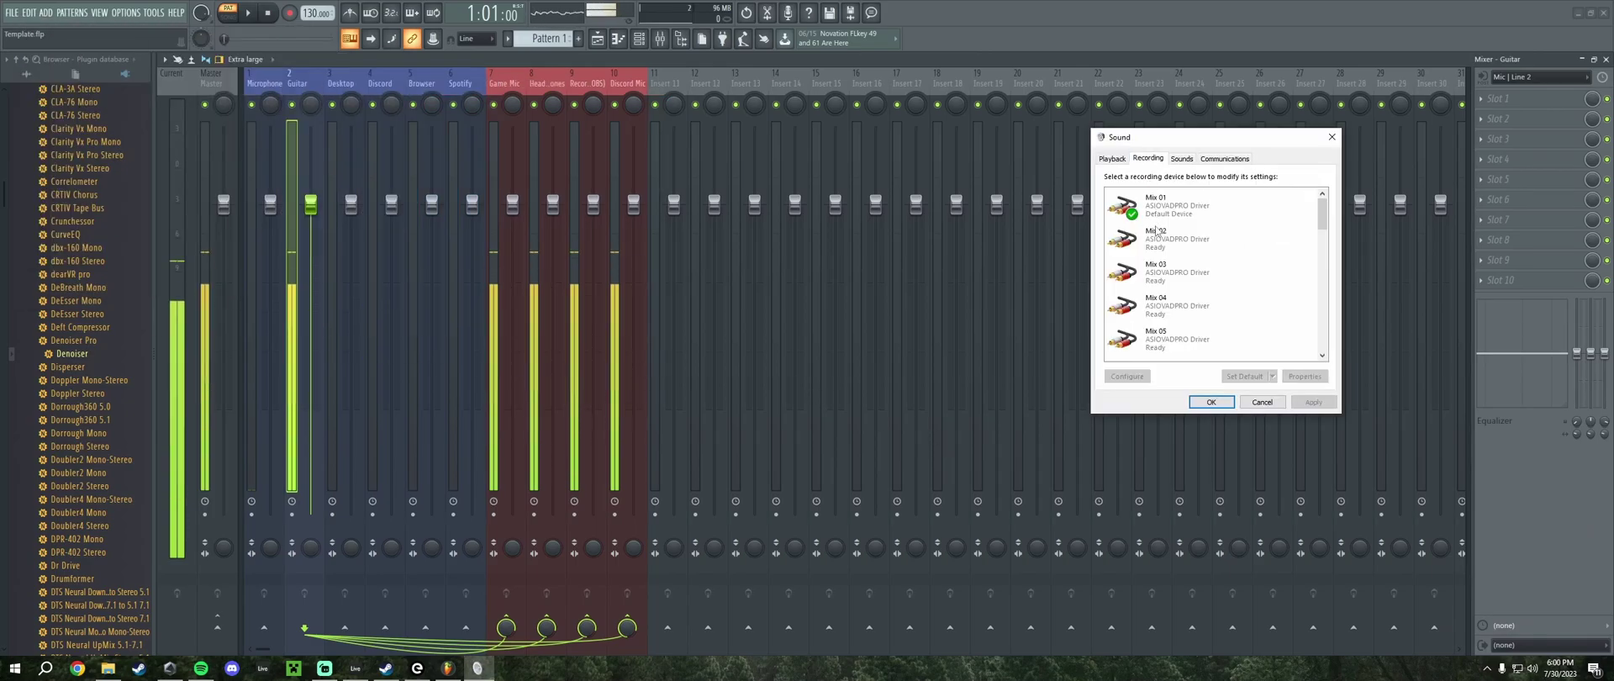
pyautogui.click(1111, 159)
pyautogui.rightClick(1170, 201)
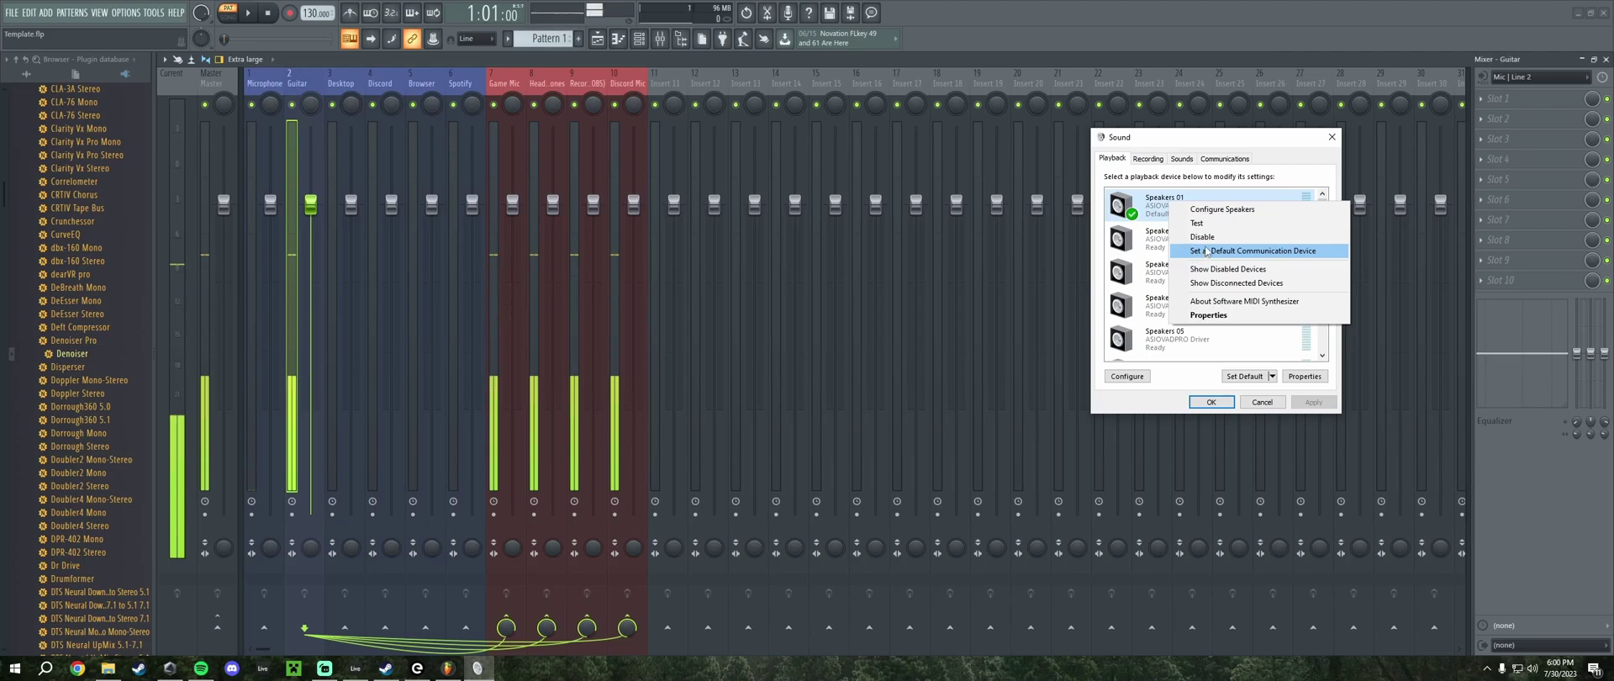
pyautogui.click(1207, 251)
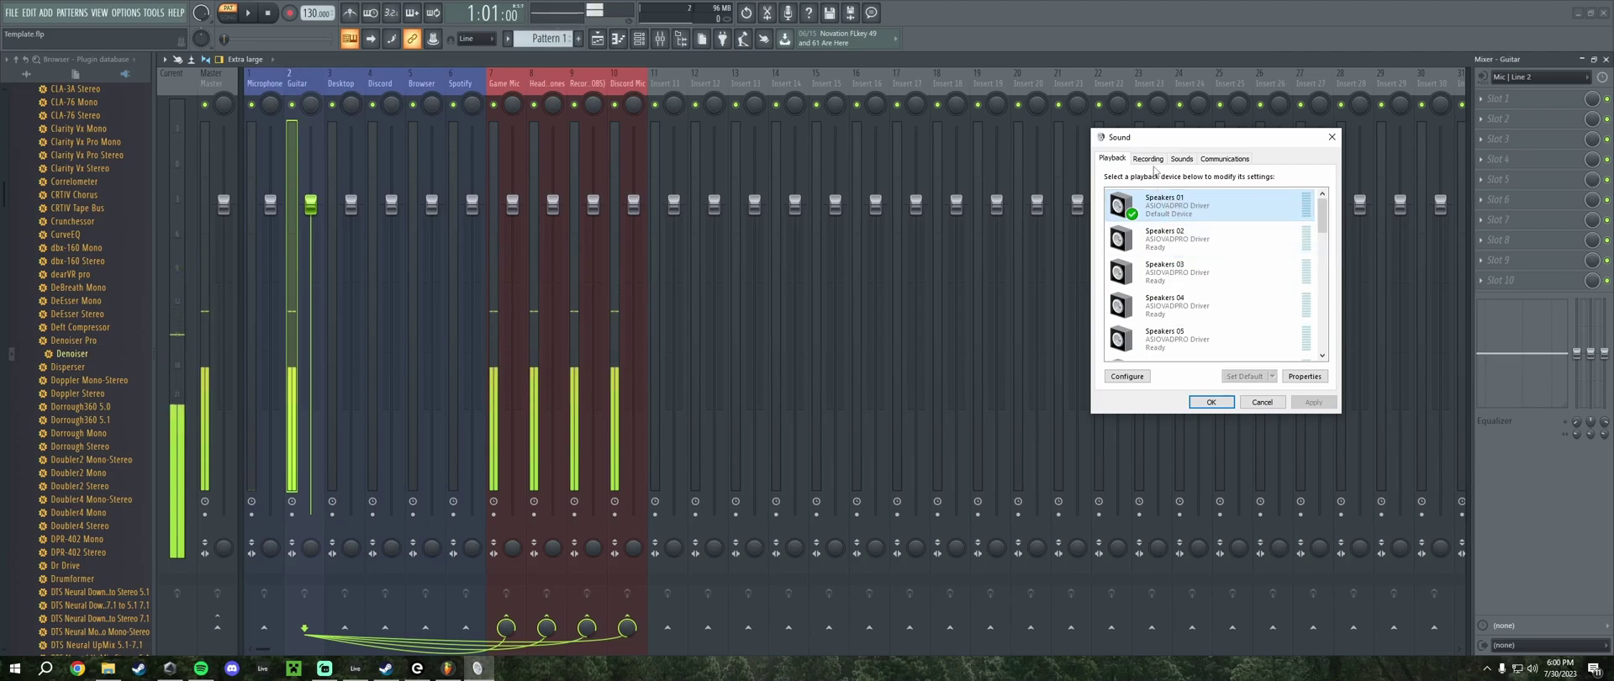
# Step: Make Mix 01 the default communication recording device and close the Sound window
pyautogui.click(1148, 159)
pyautogui.rightClick(1175, 206)
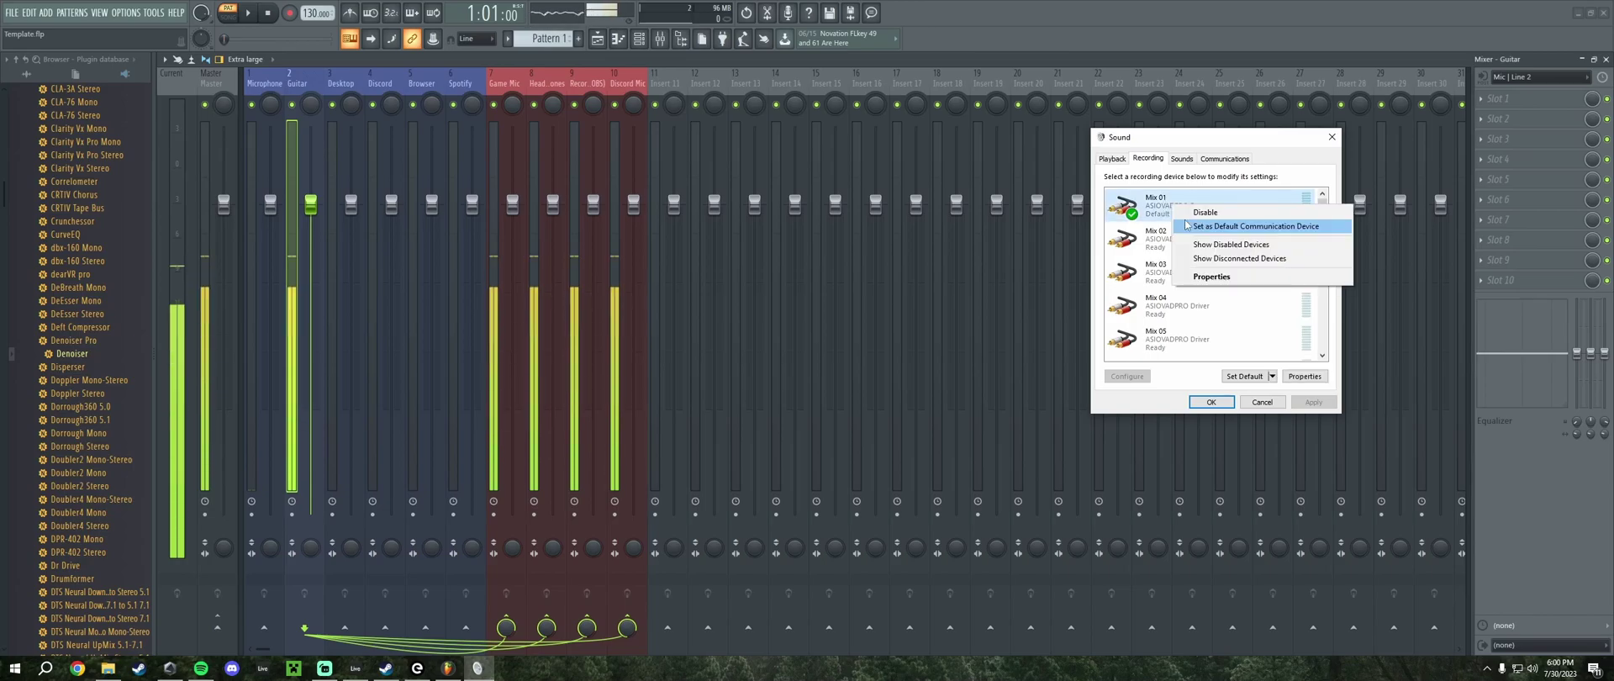
pyautogui.click(1188, 226)
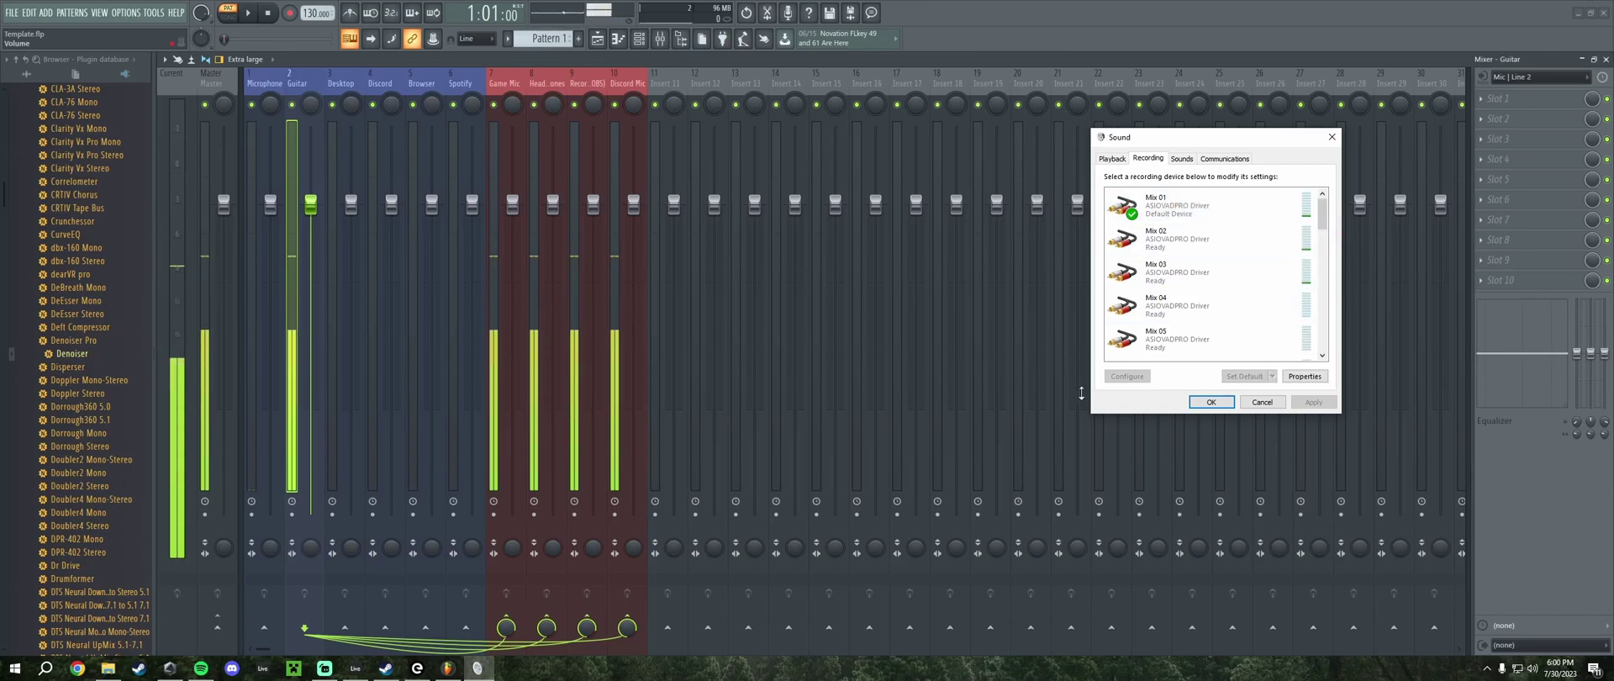
pyautogui.click(1210, 401)
pyautogui.click(513, 88)
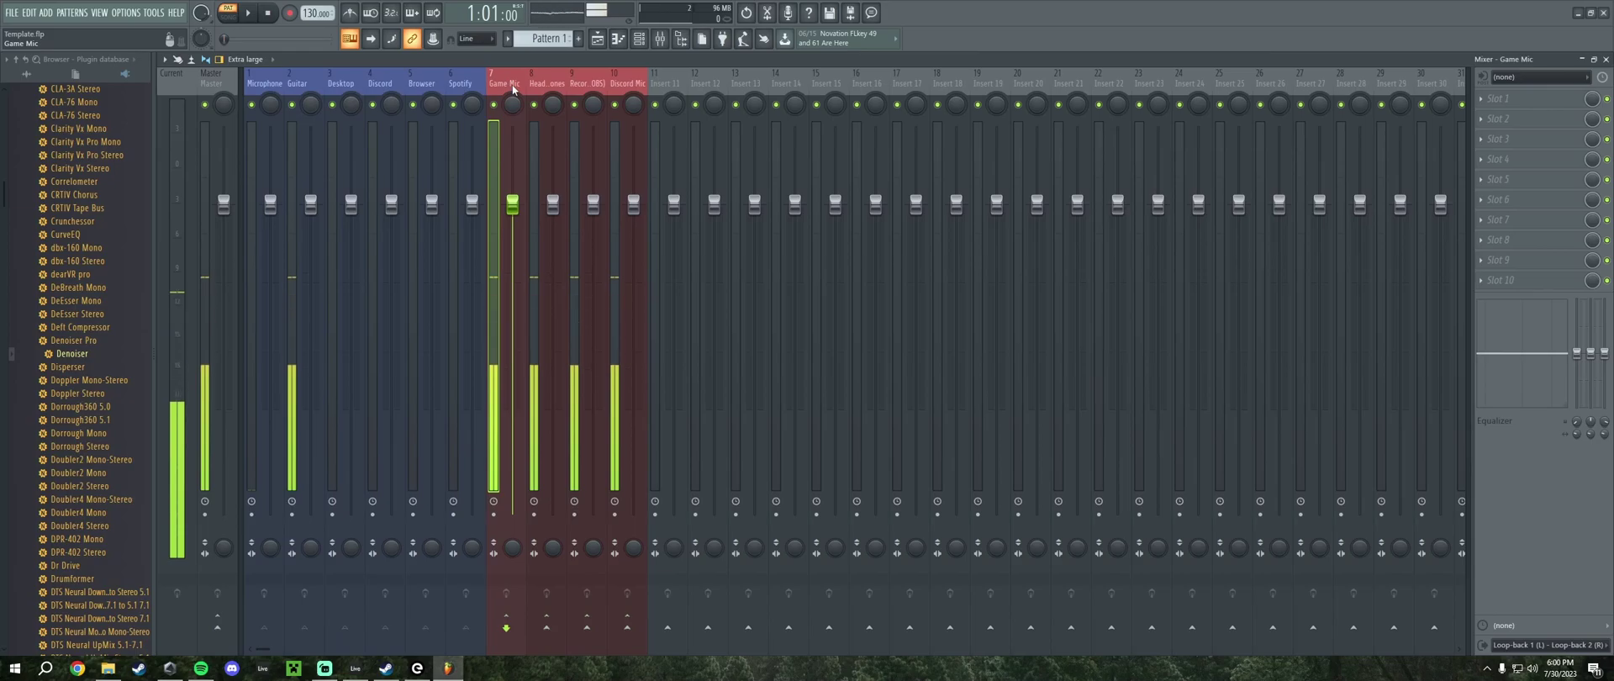
pyautogui.click(264, 83)
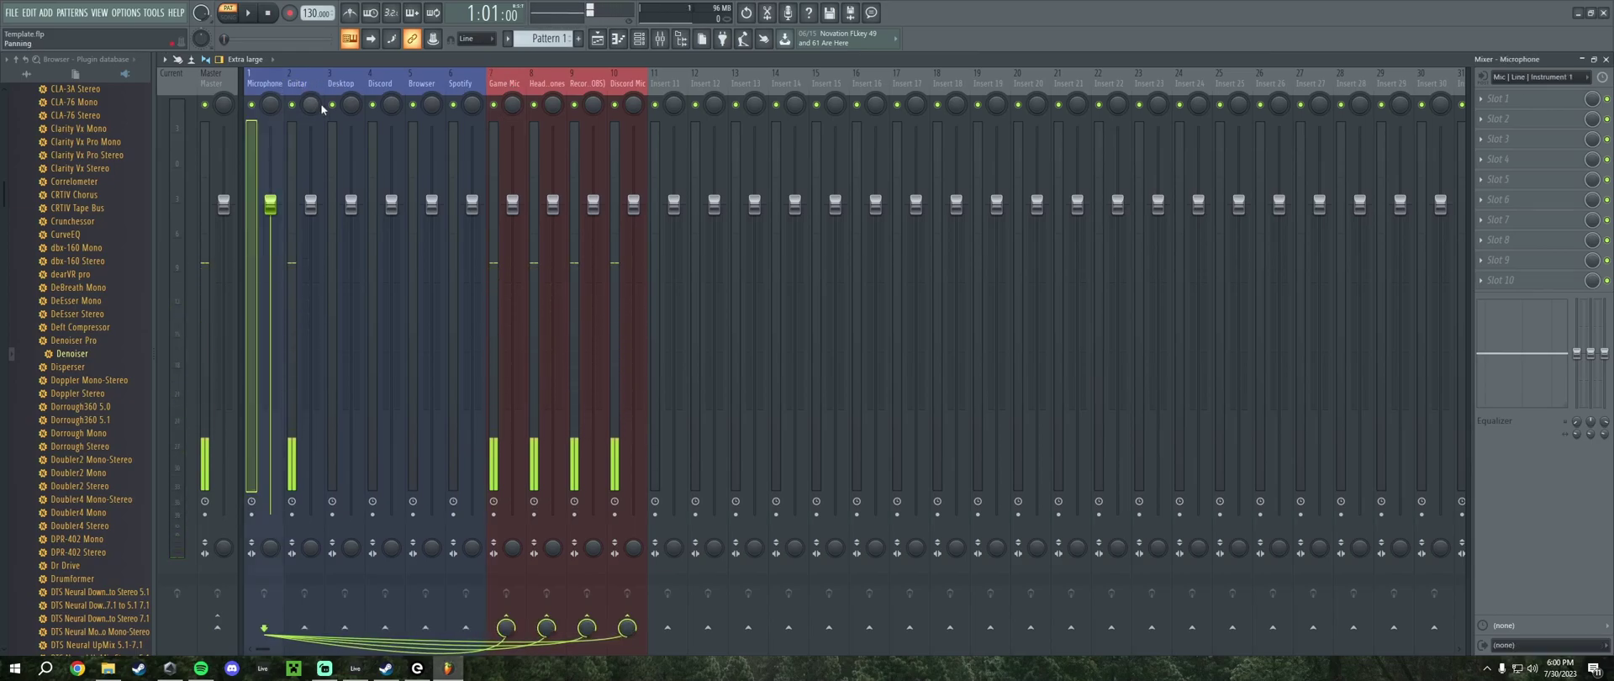
pyautogui.click(504, 83)
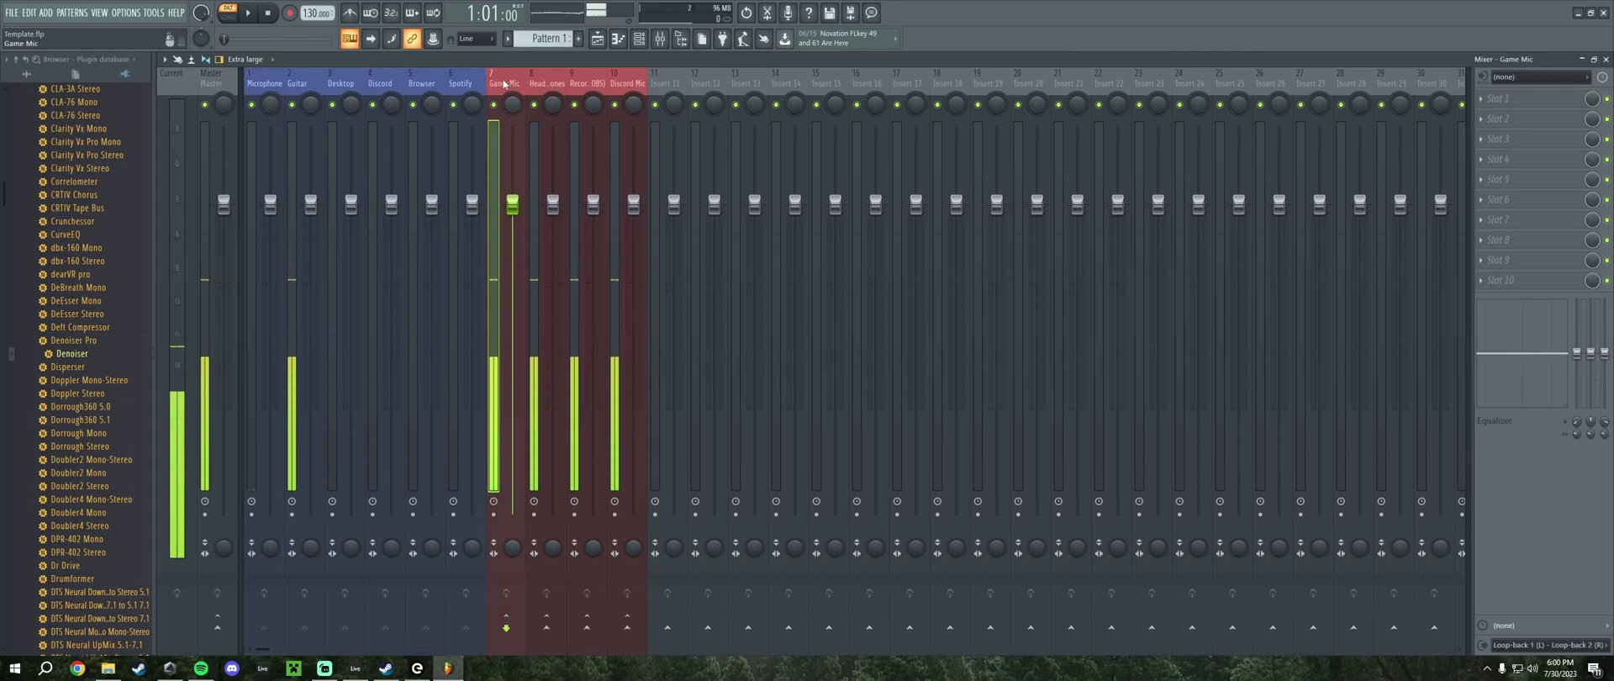
pyautogui.click(299, 84)
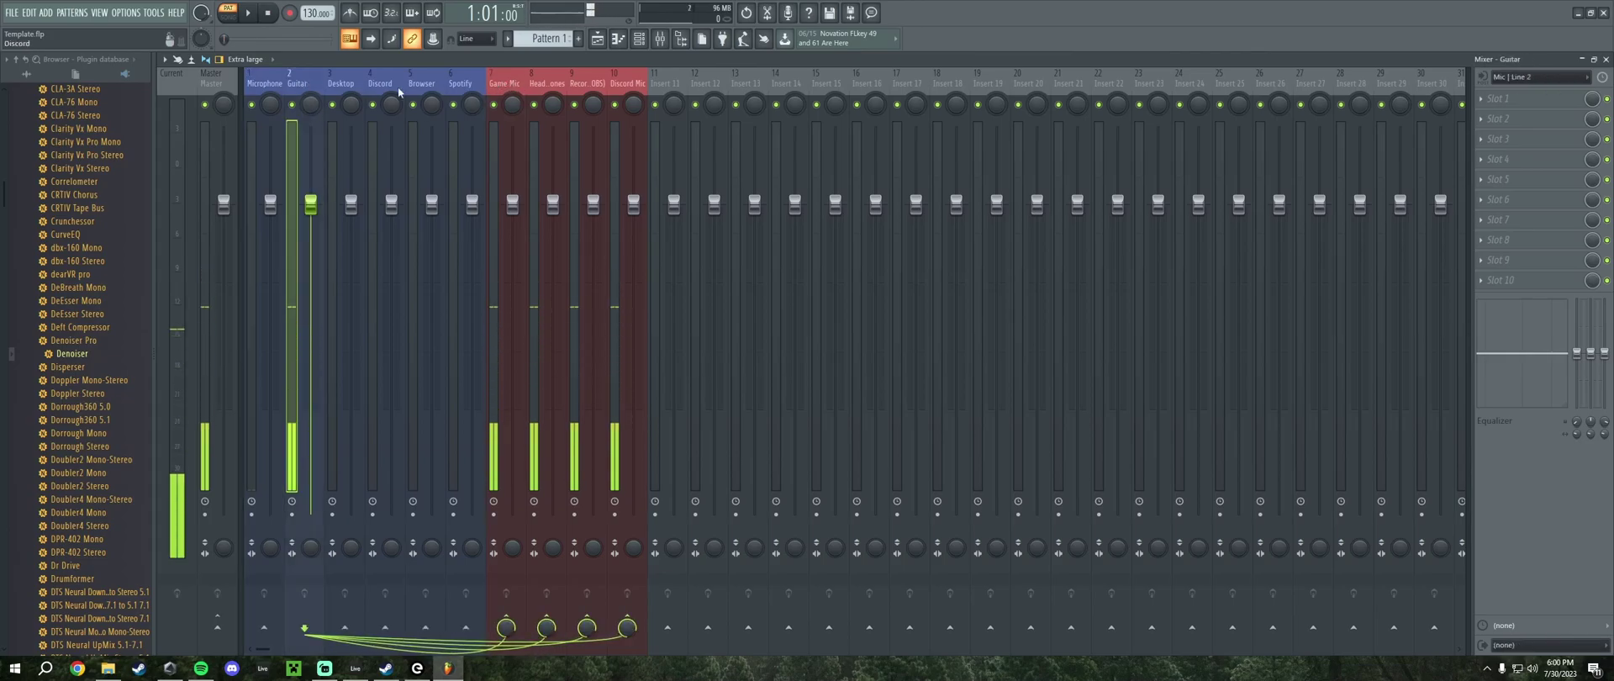
pyautogui.click(551, 85)
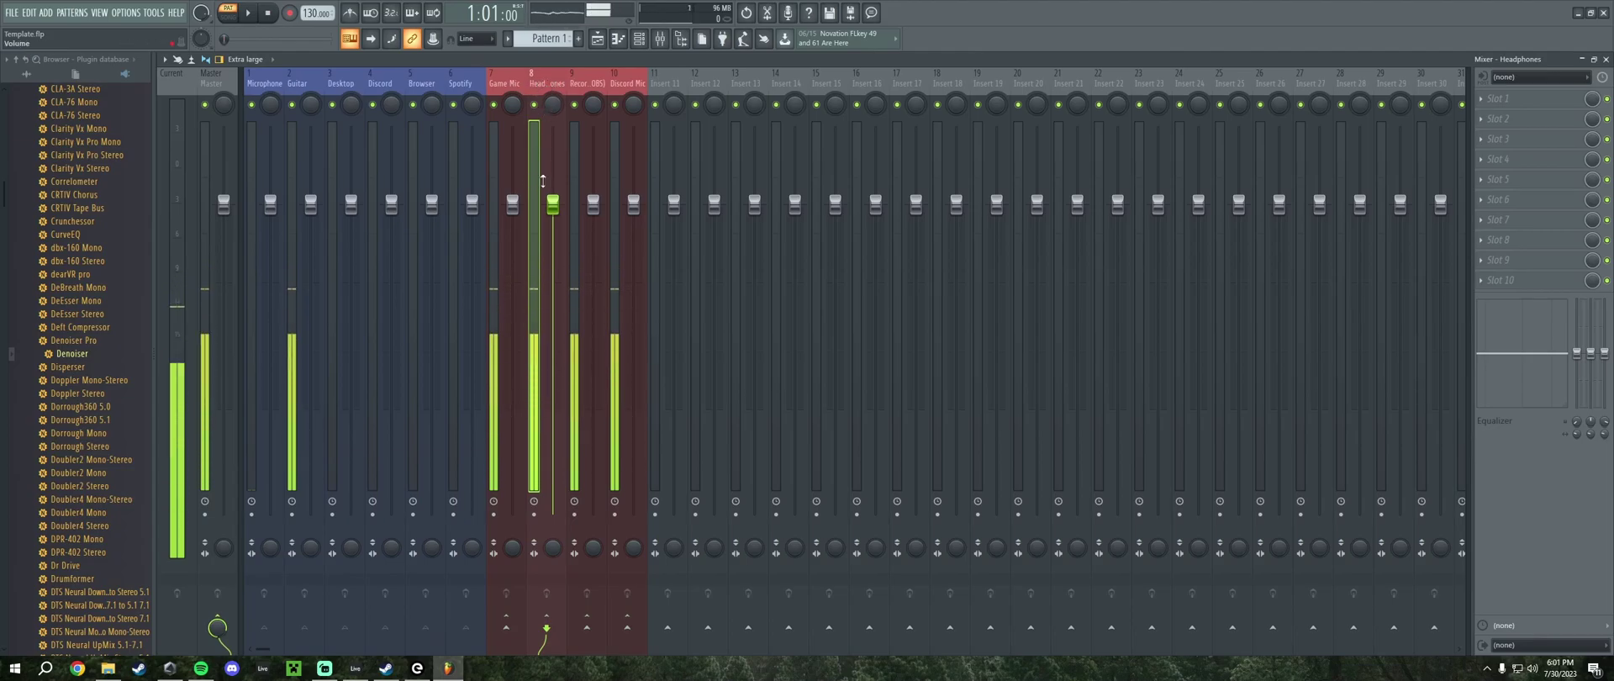
pyautogui.click(584, 172)
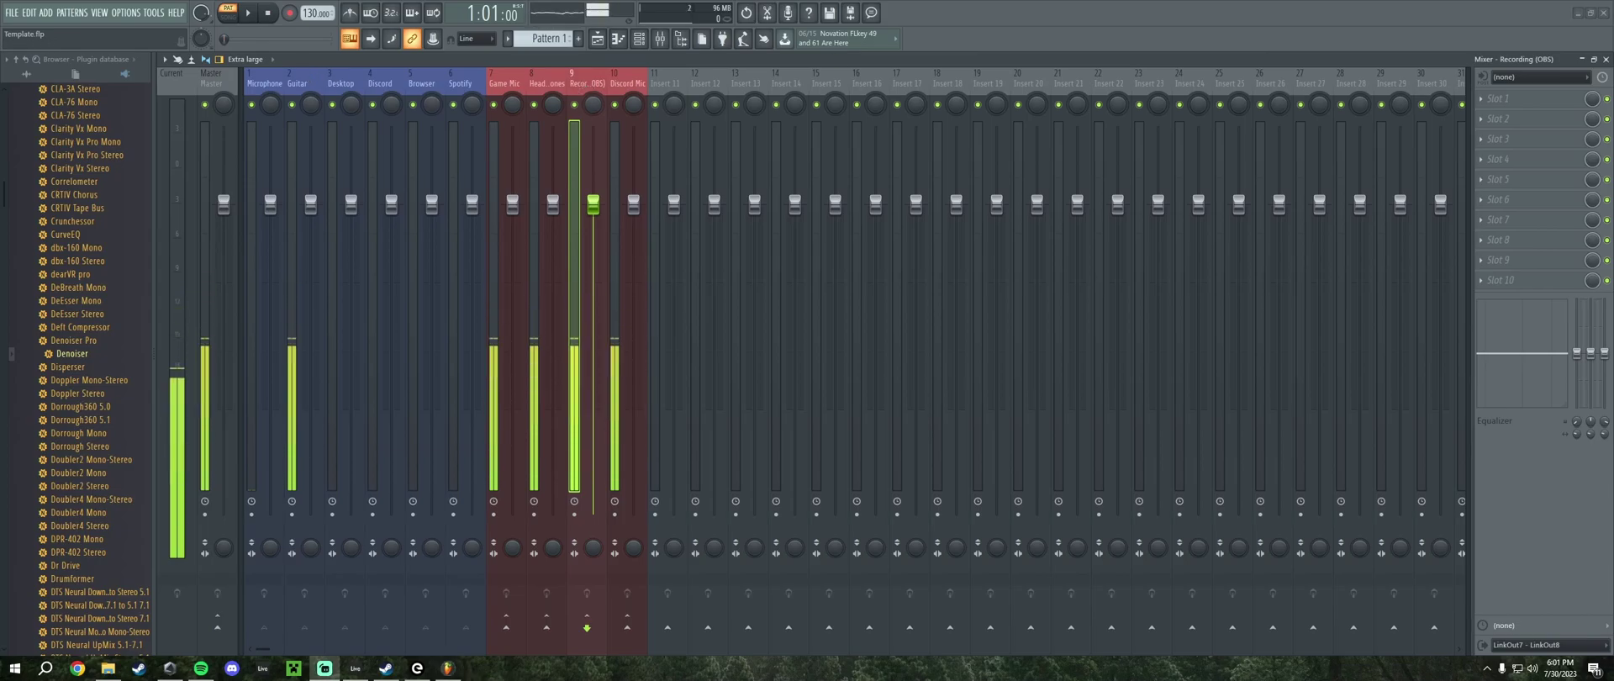
# Step: Check Streamlabs' audio settings for the Mix 03 mic, then select the mixer's Discord Mic channel
pyautogui.hotkey('alt', 'Tab')
pyautogui.click(409, 585)
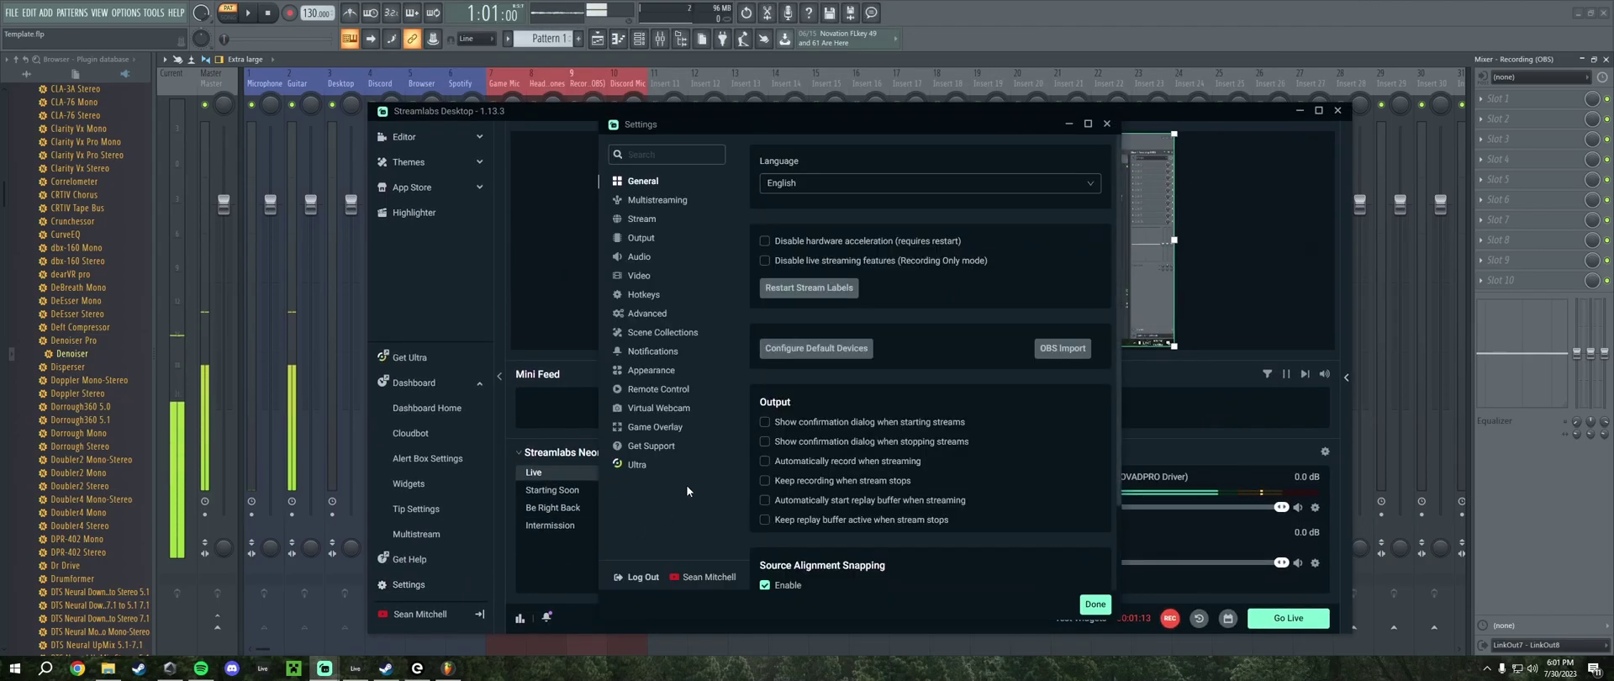
pyautogui.click(650, 257)
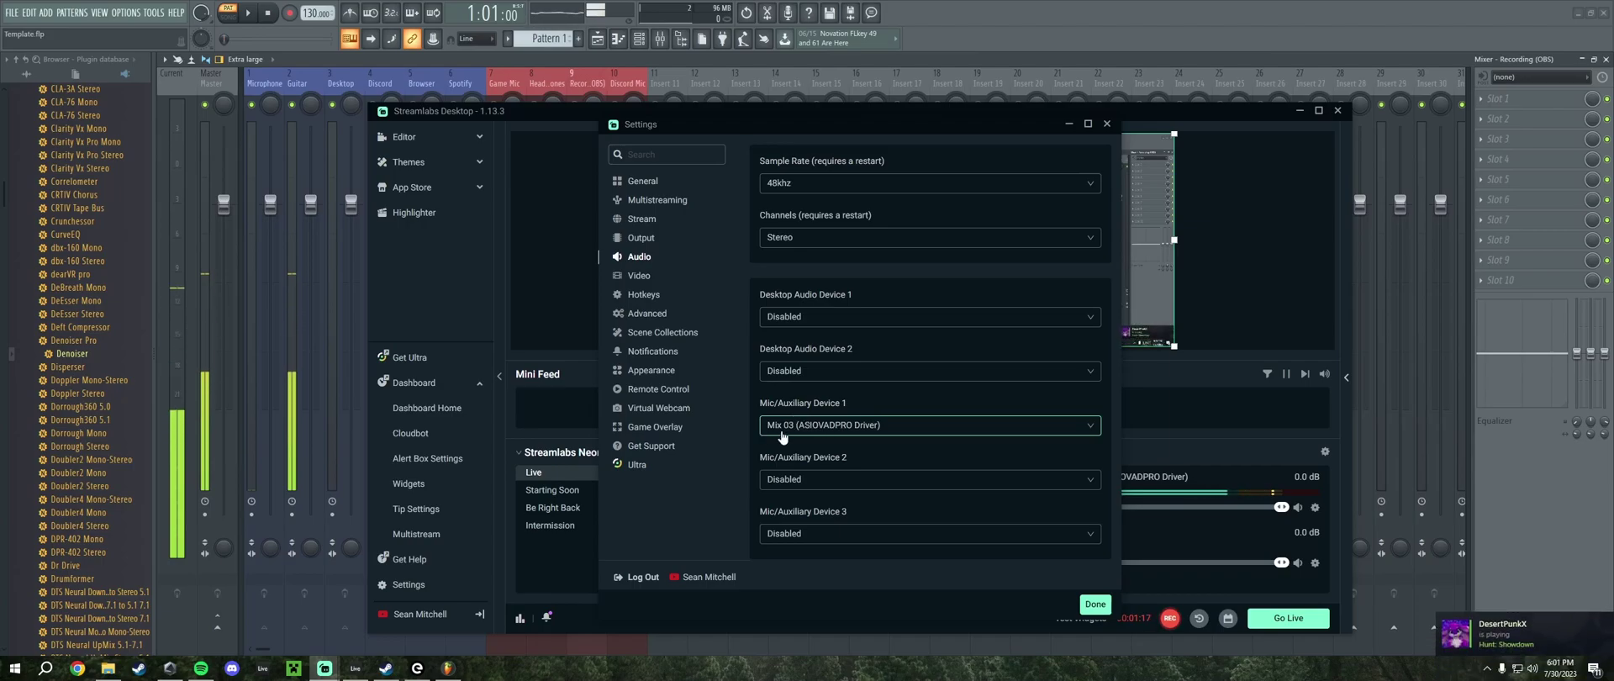
pyautogui.click(634, 80)
pyautogui.click(634, 80)
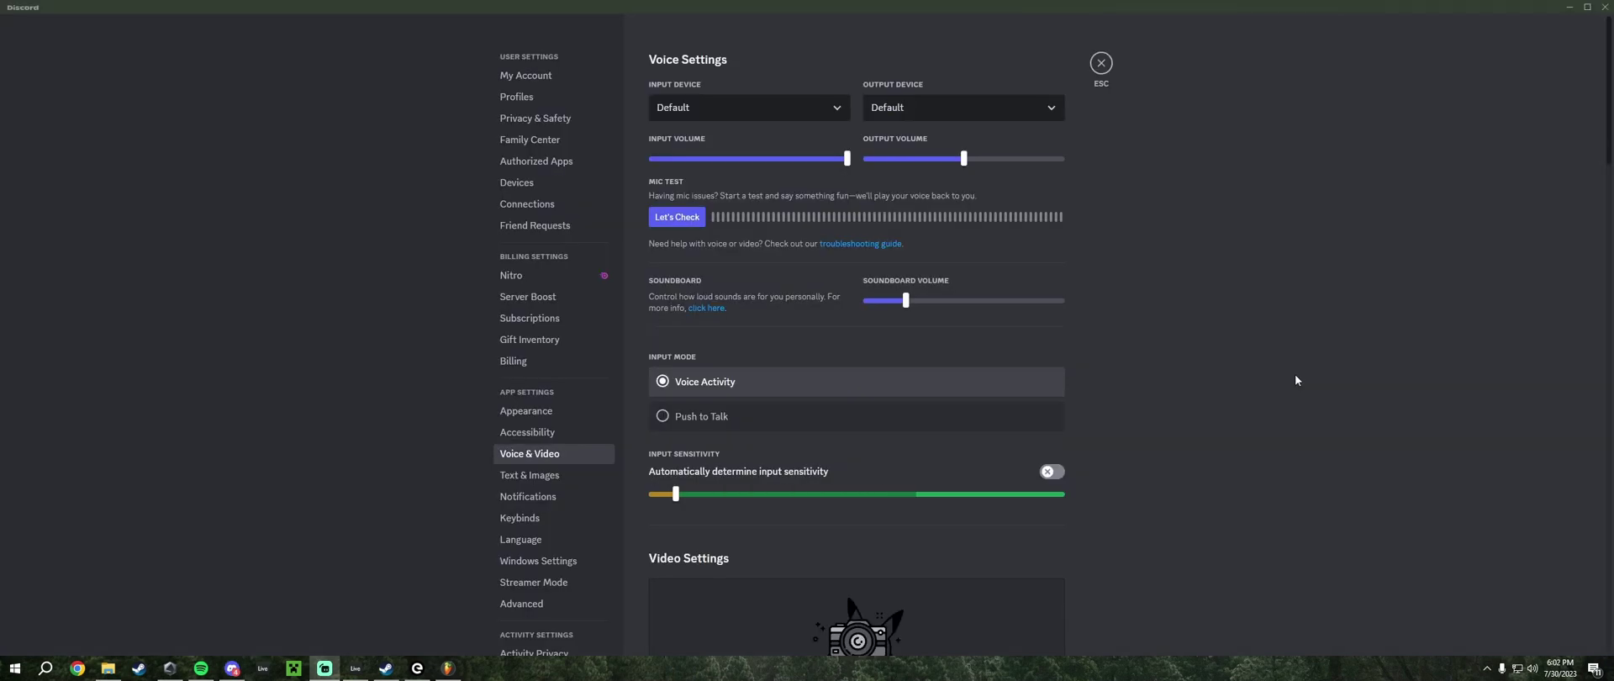
# Step: Set Discord's input device to Mix 02 and output device to Speakers 02
pyautogui.click(788, 107)
pyautogui.scroll(-5, 732, 244)
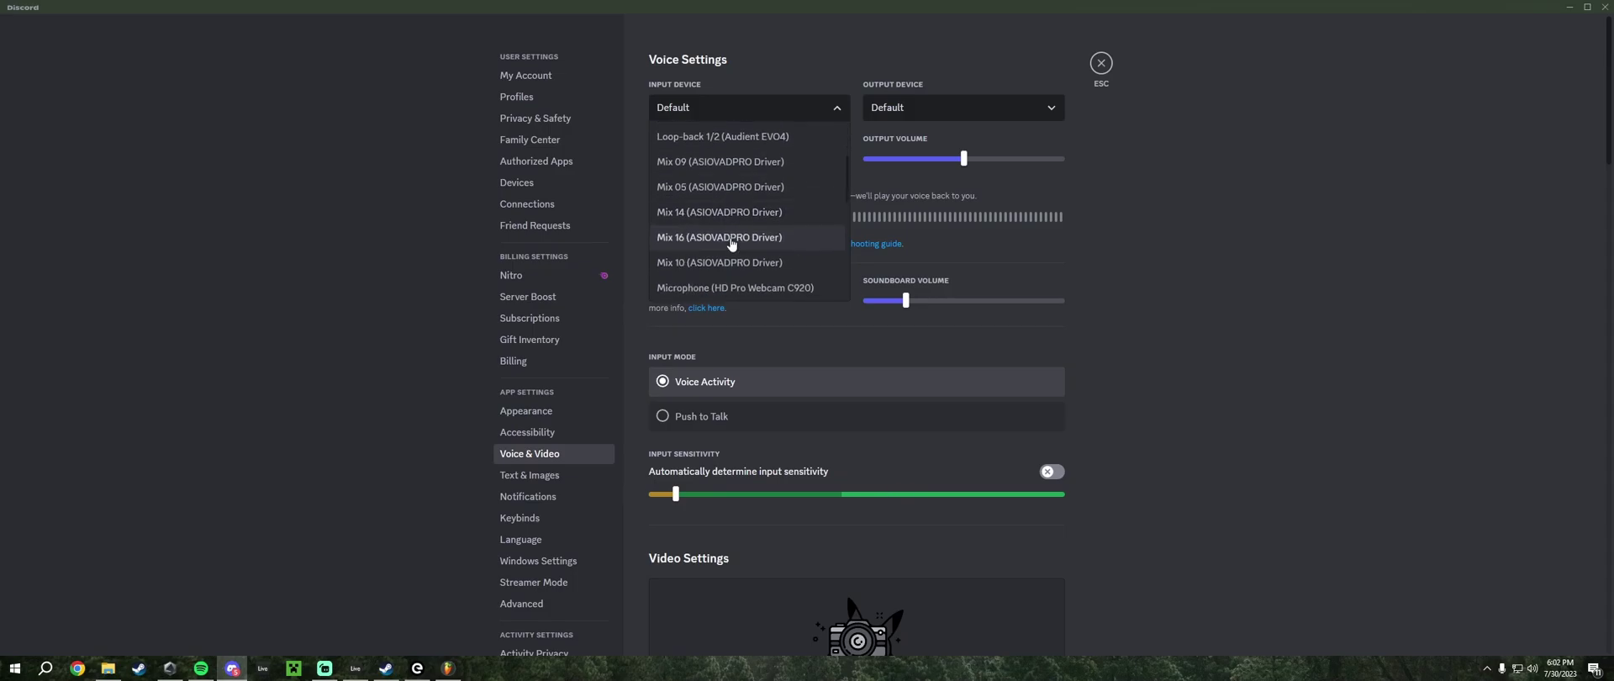
pyautogui.click(732, 240)
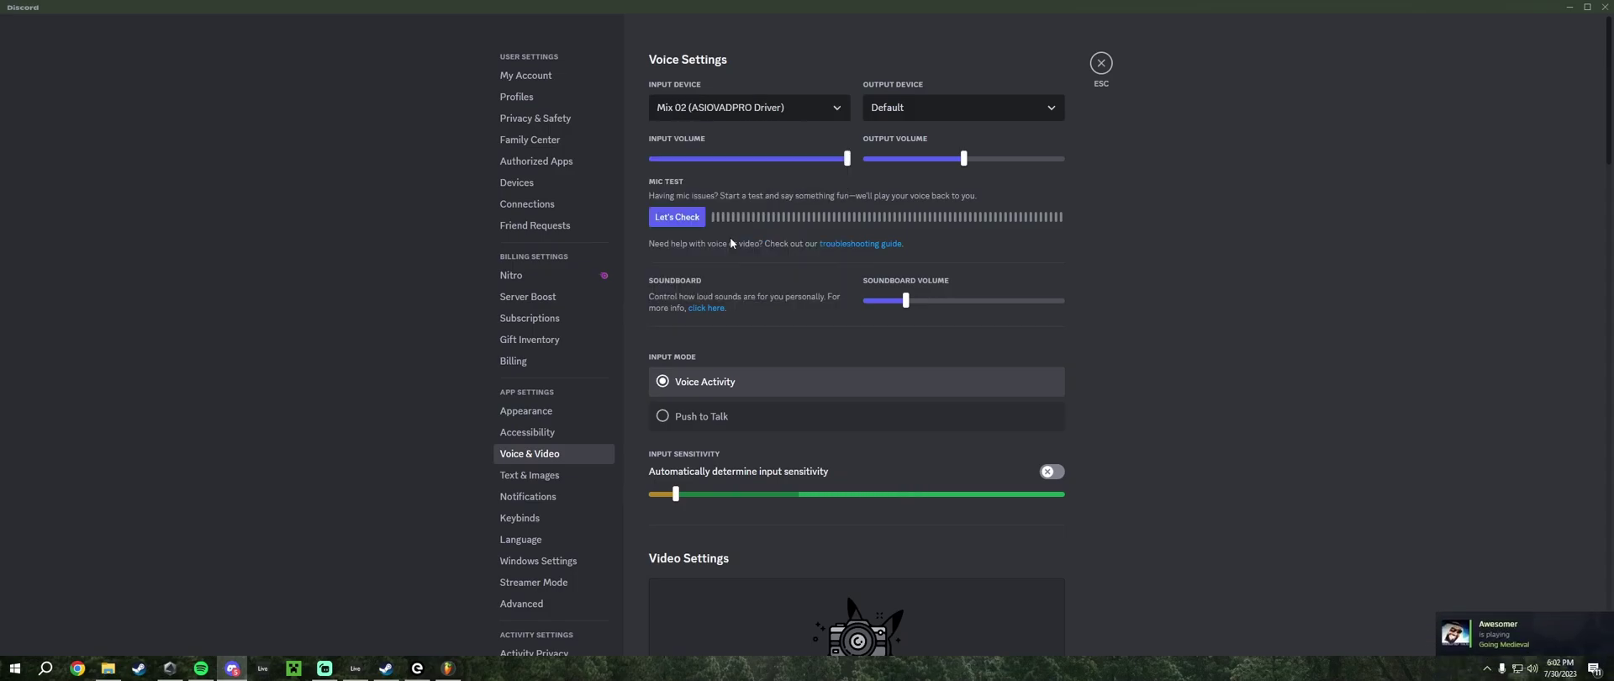
pyautogui.click(950, 108)
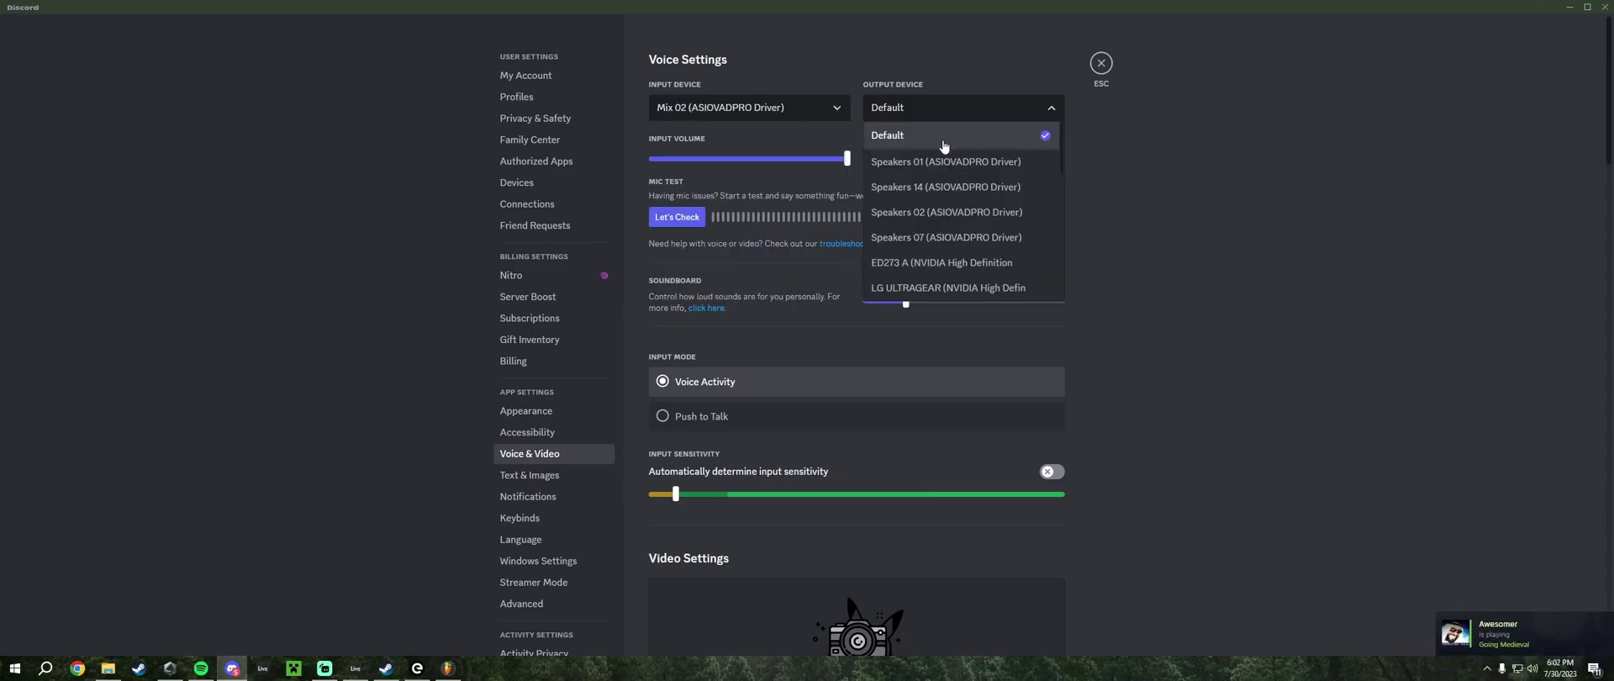
pyautogui.click(953, 214)
# Step: Check the Browser channel's routing in the mixer, then open YouTube in a new Chrome window
pyautogui.hotkey('alt', 'Tab')
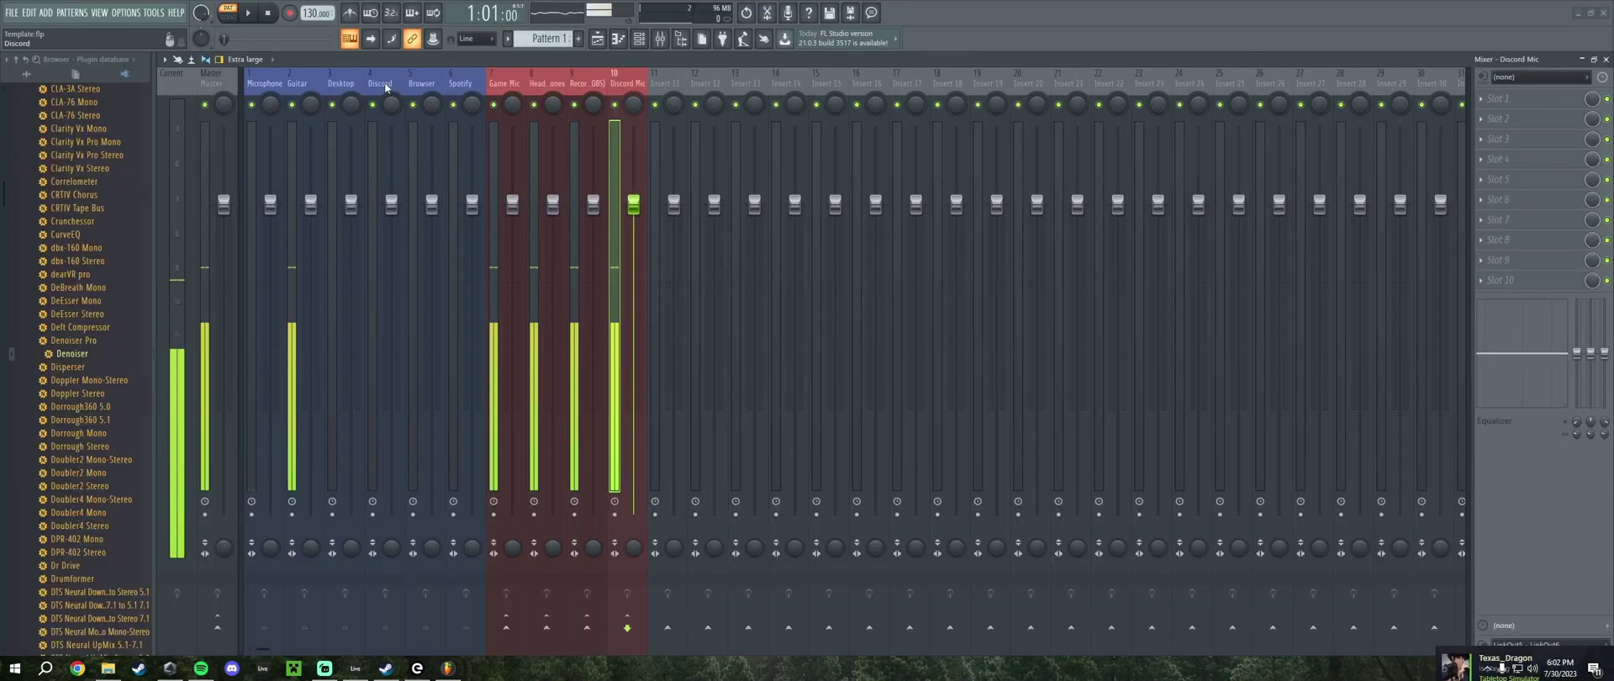
pyautogui.click(423, 83)
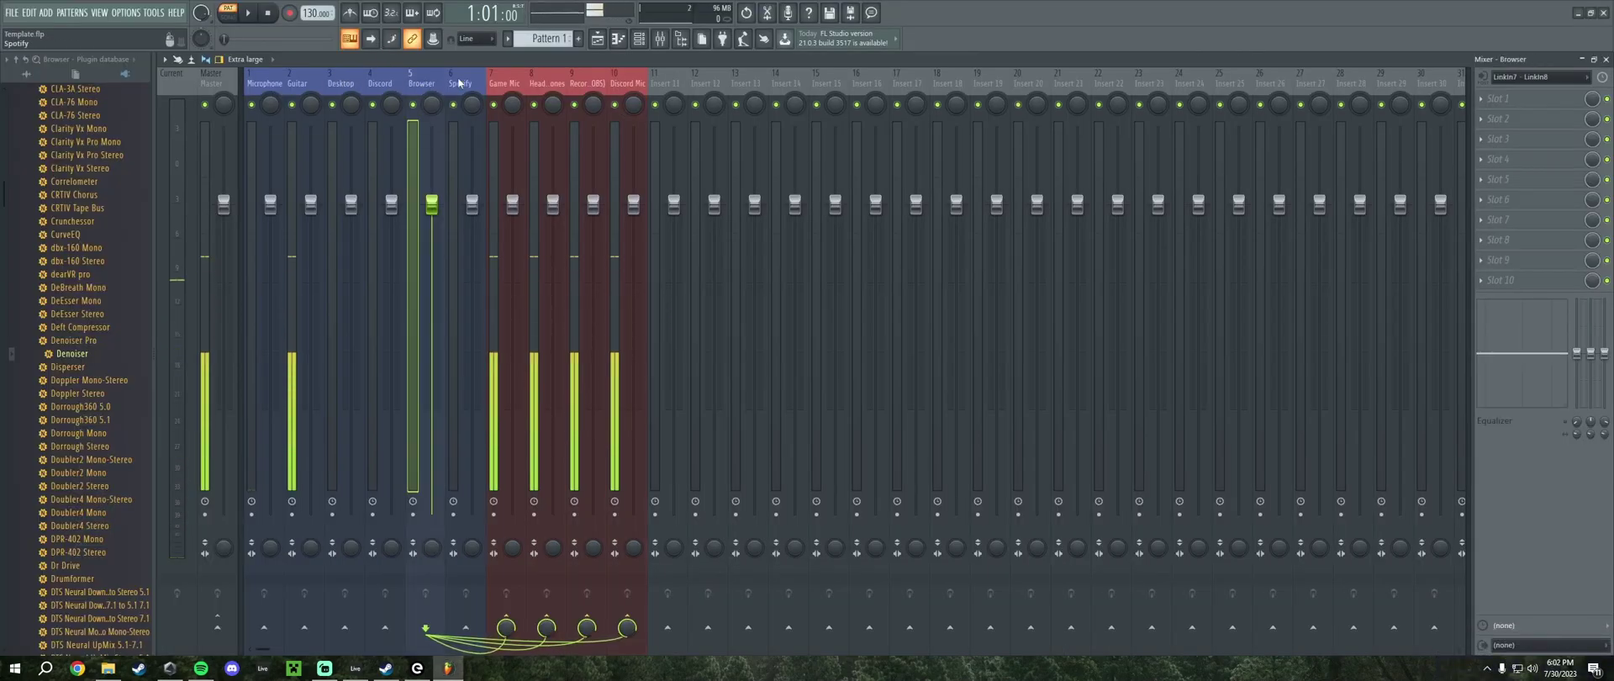
pyautogui.press('Right')
pyautogui.press('Left')
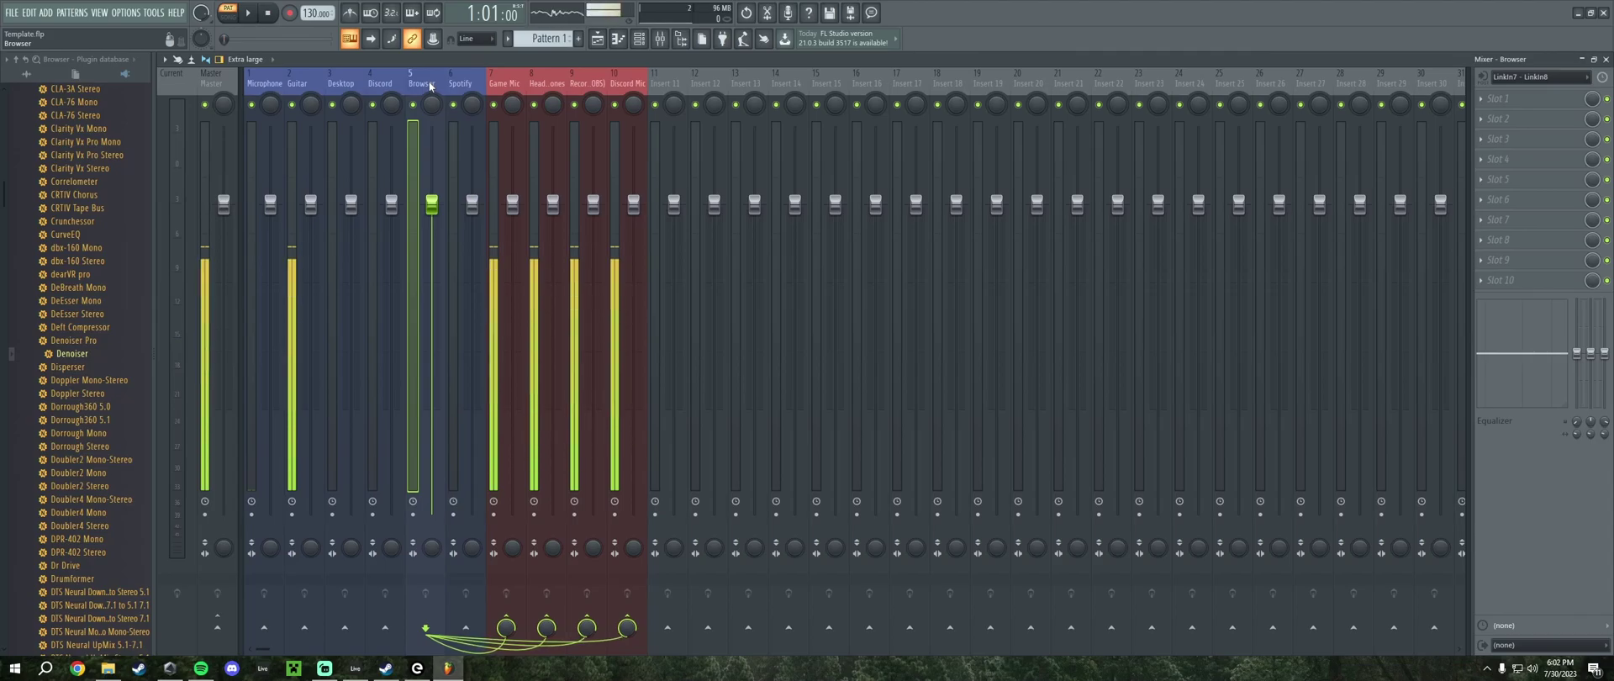
pyautogui.click(78, 669)
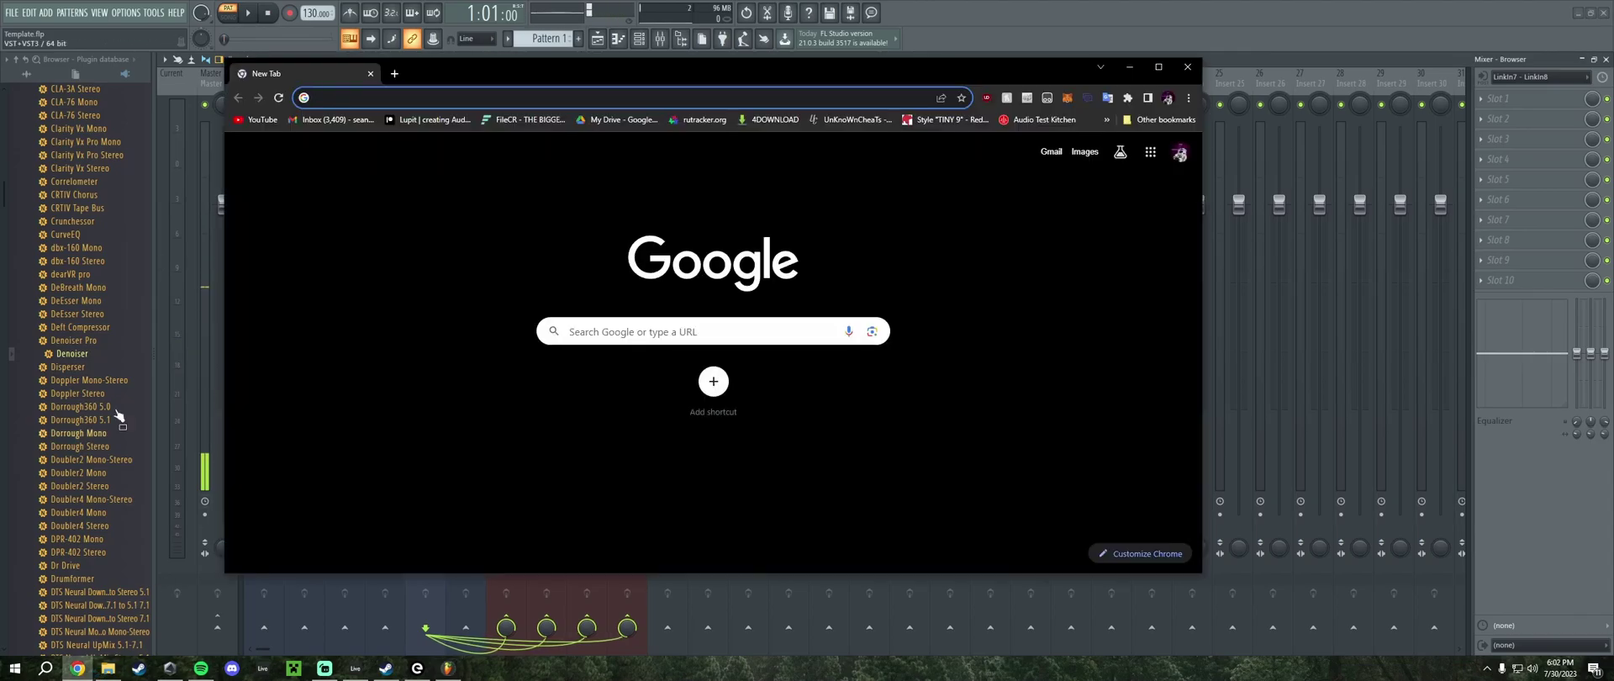
pyautogui.click(259, 119)
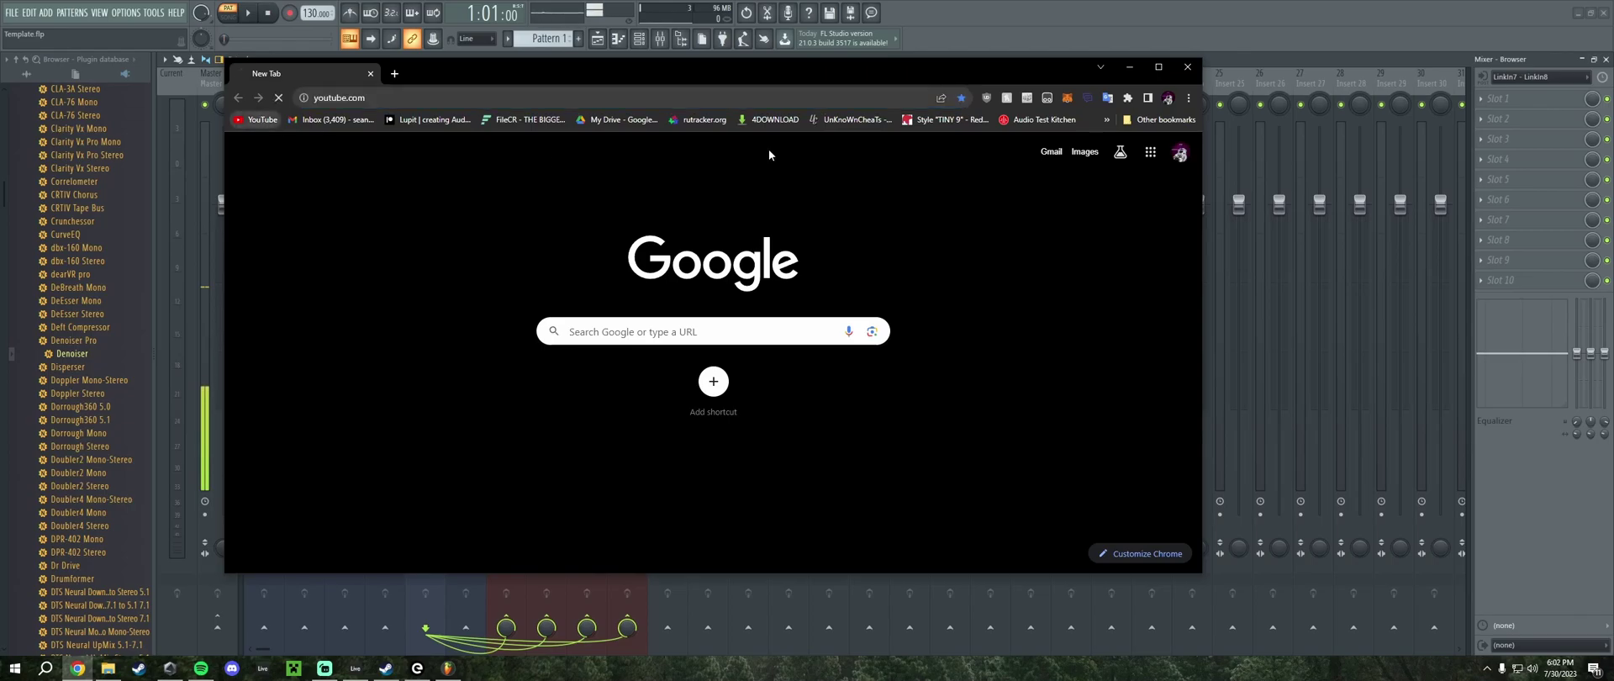
# Step: In App volume and device preferences, route Google Chrome's output to Speakers 03 while a YouTube video plays
pyautogui.rightClick(1532, 668)
pyautogui.click(1499, 568)
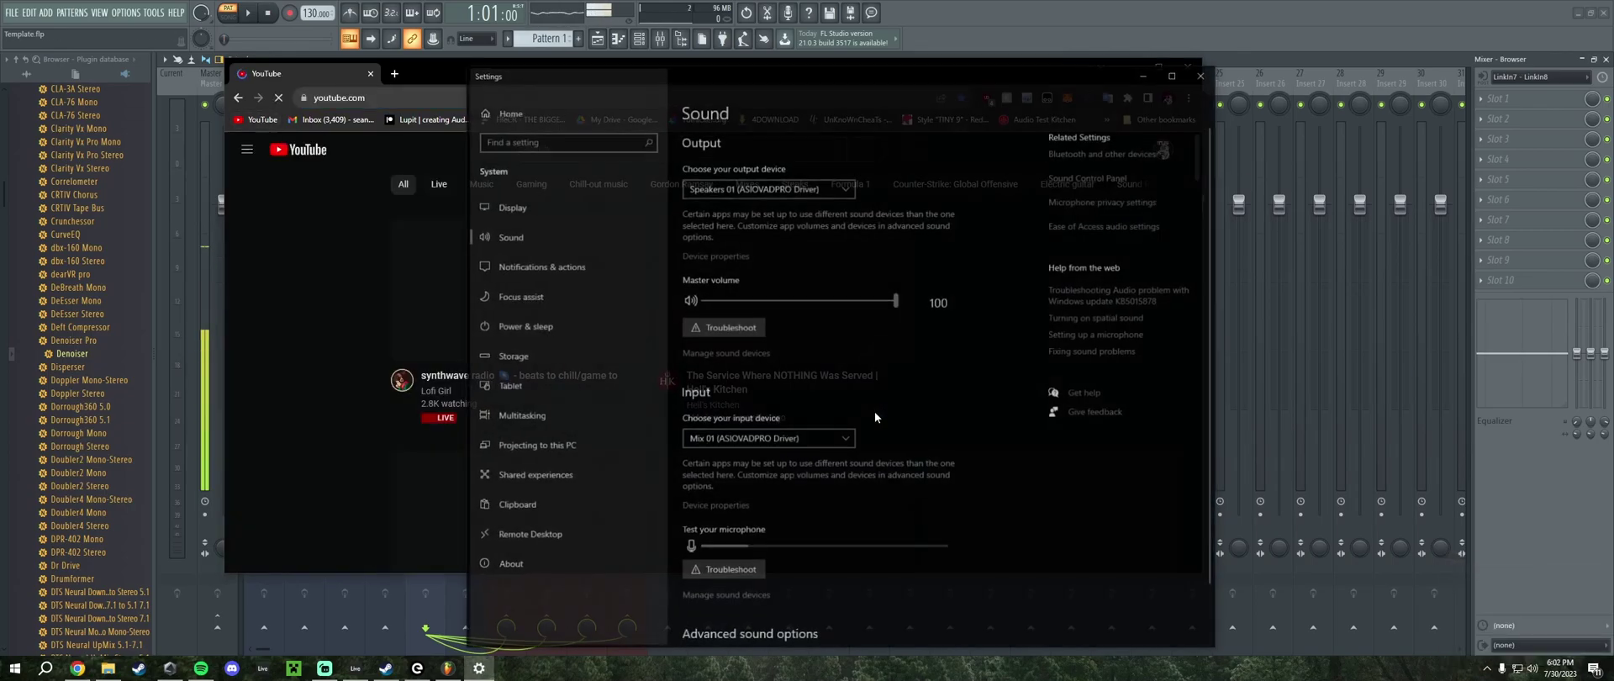
pyautogui.scroll(-3, 715, 378)
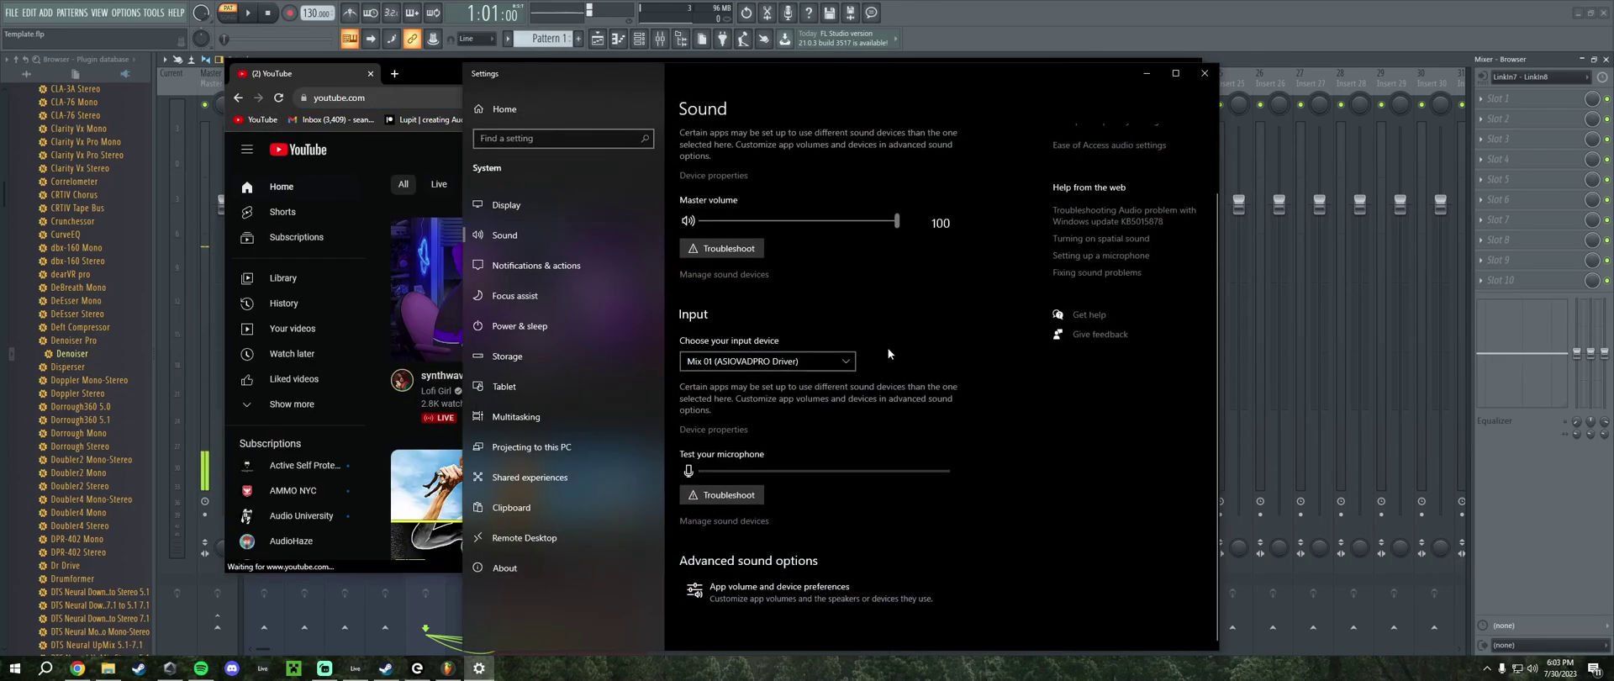
pyautogui.click(790, 588)
pyautogui.scroll(-1, 921, 396)
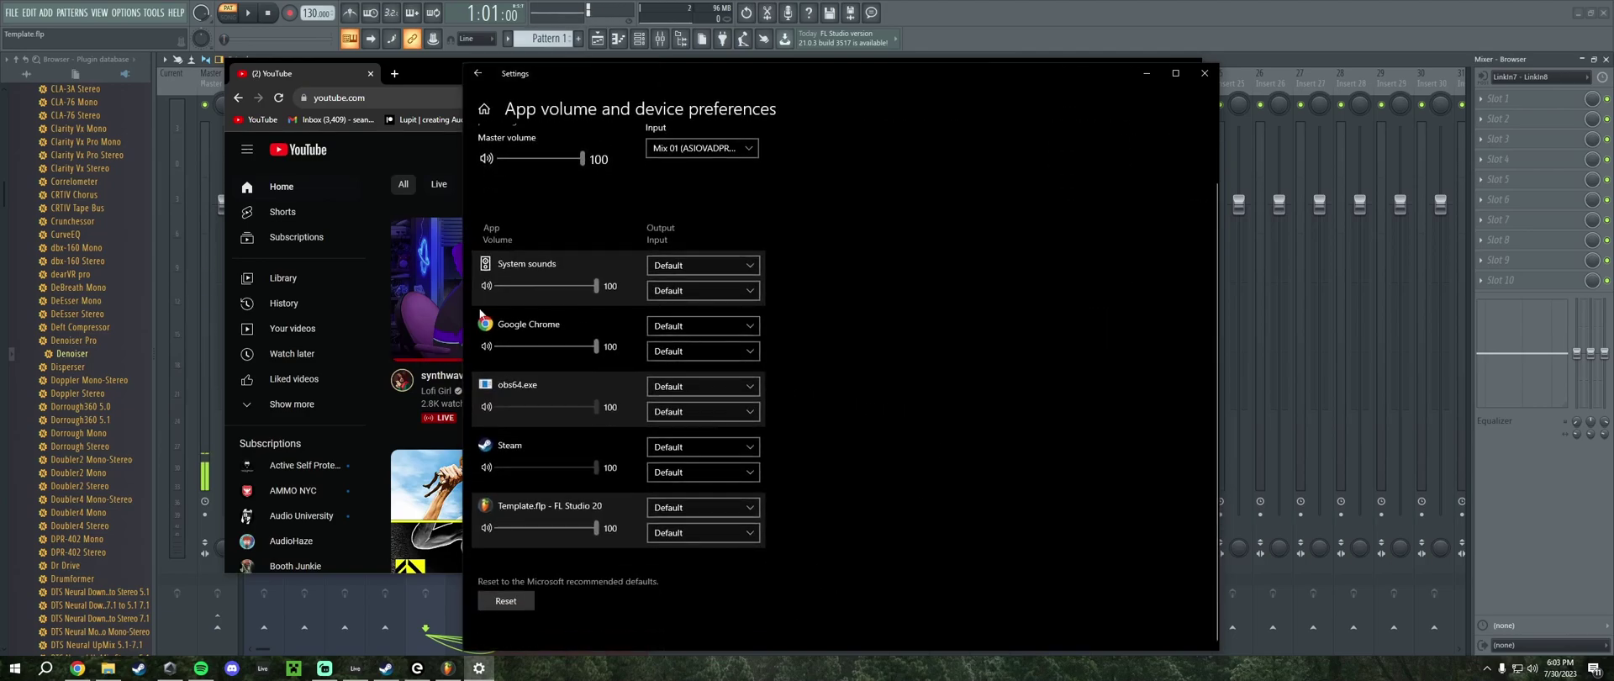
pyautogui.click(426, 324)
pyautogui.click(703, 326)
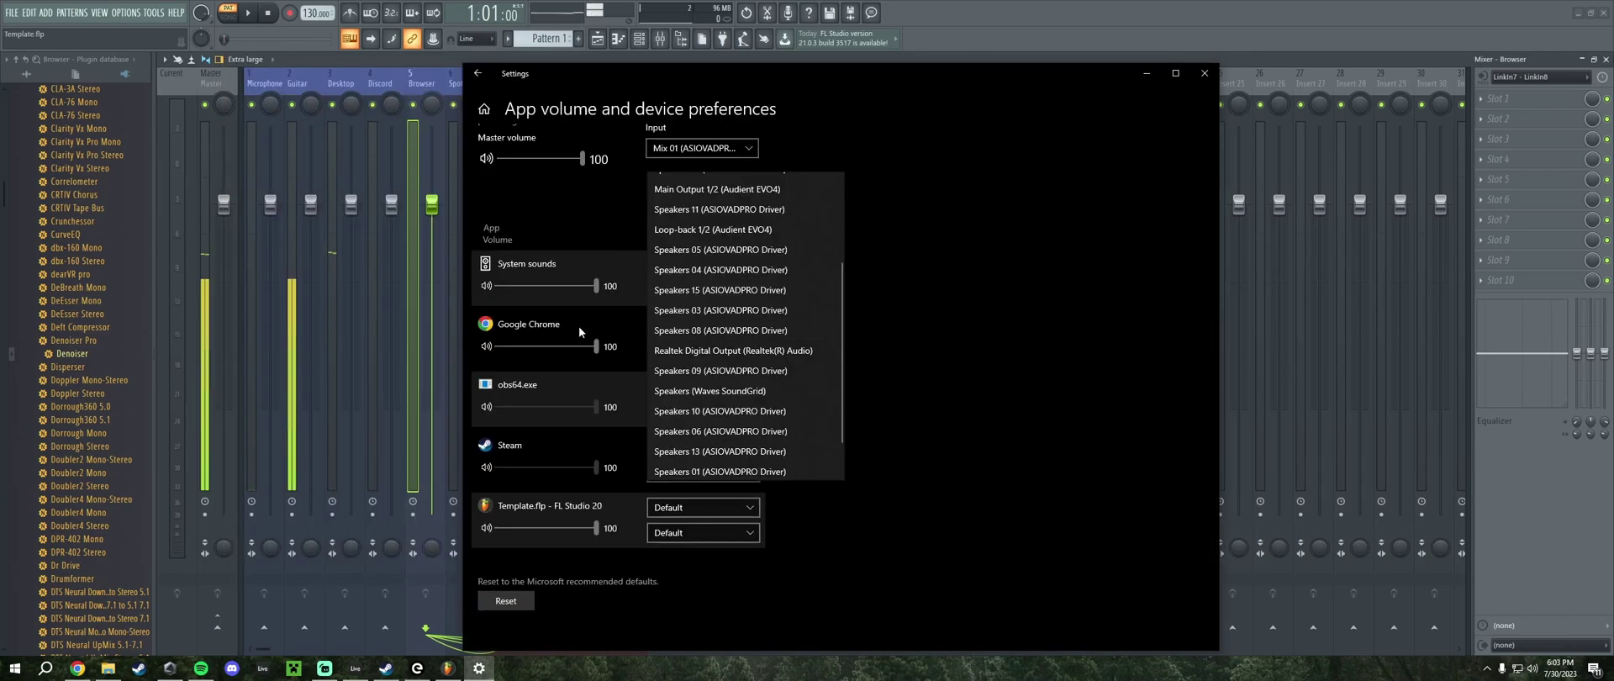
pyautogui.click(672, 310)
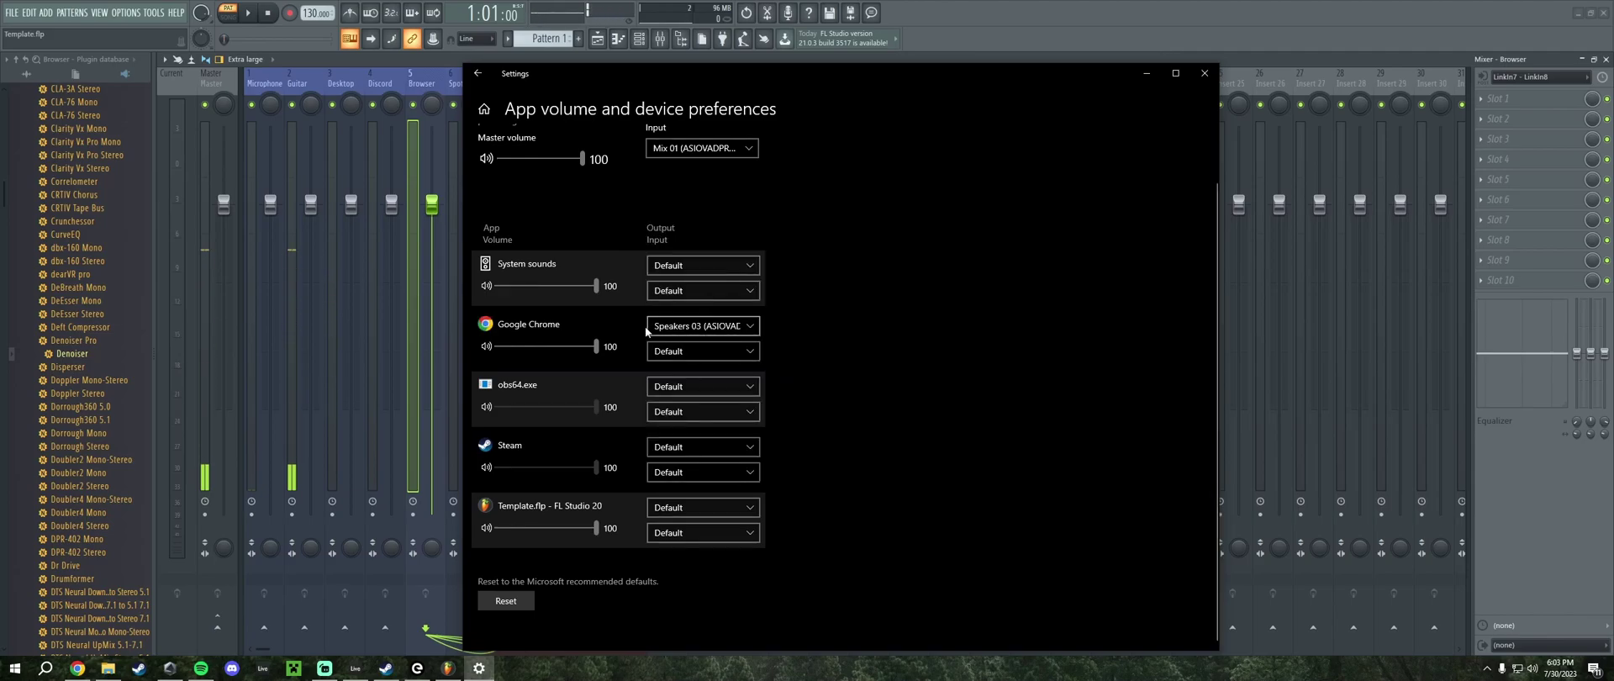
# Step: Rearrange windows over the mixer and start Spotify's Liked Songs at near-zero volume
pyautogui.moveTo(721, 73); pyautogui.dragTo(1026, 58)
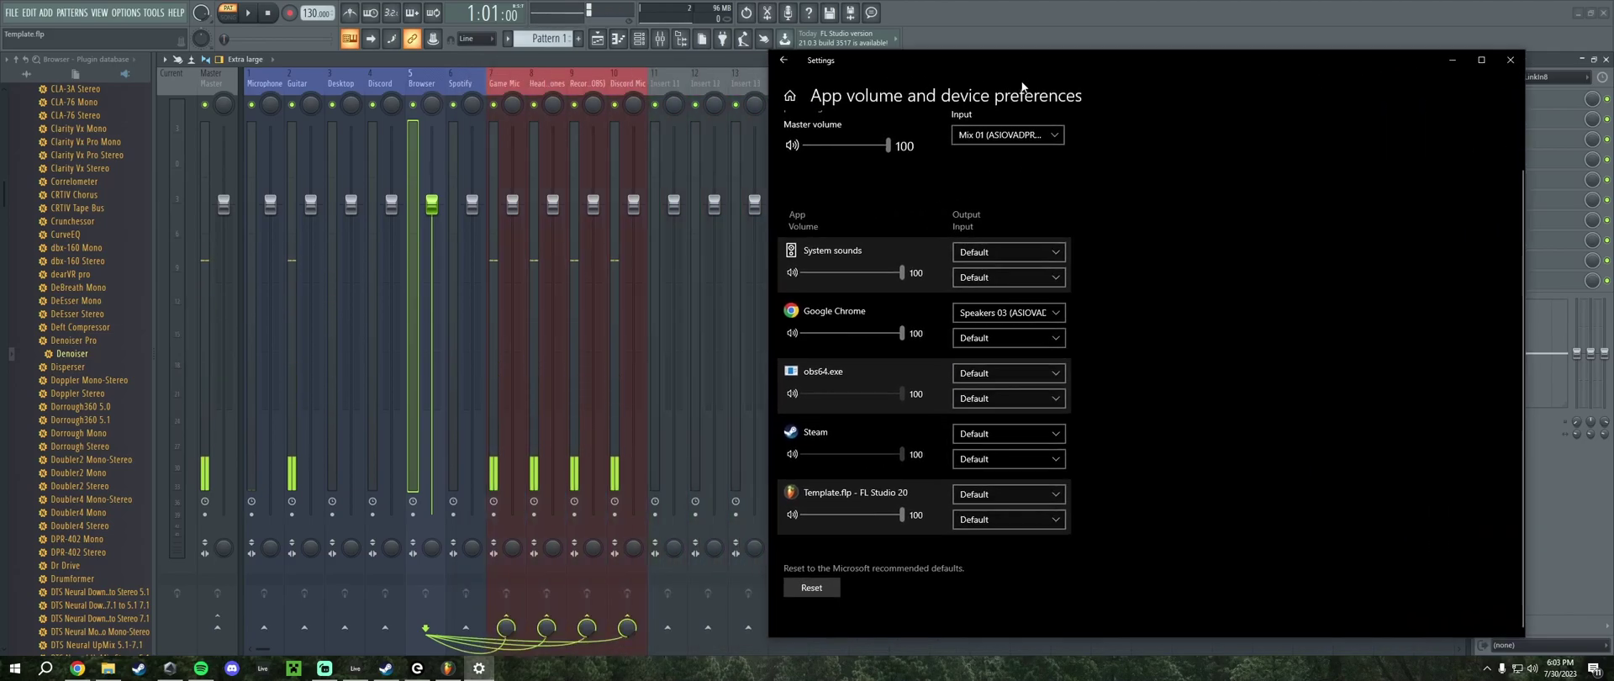
pyautogui.click(76, 668)
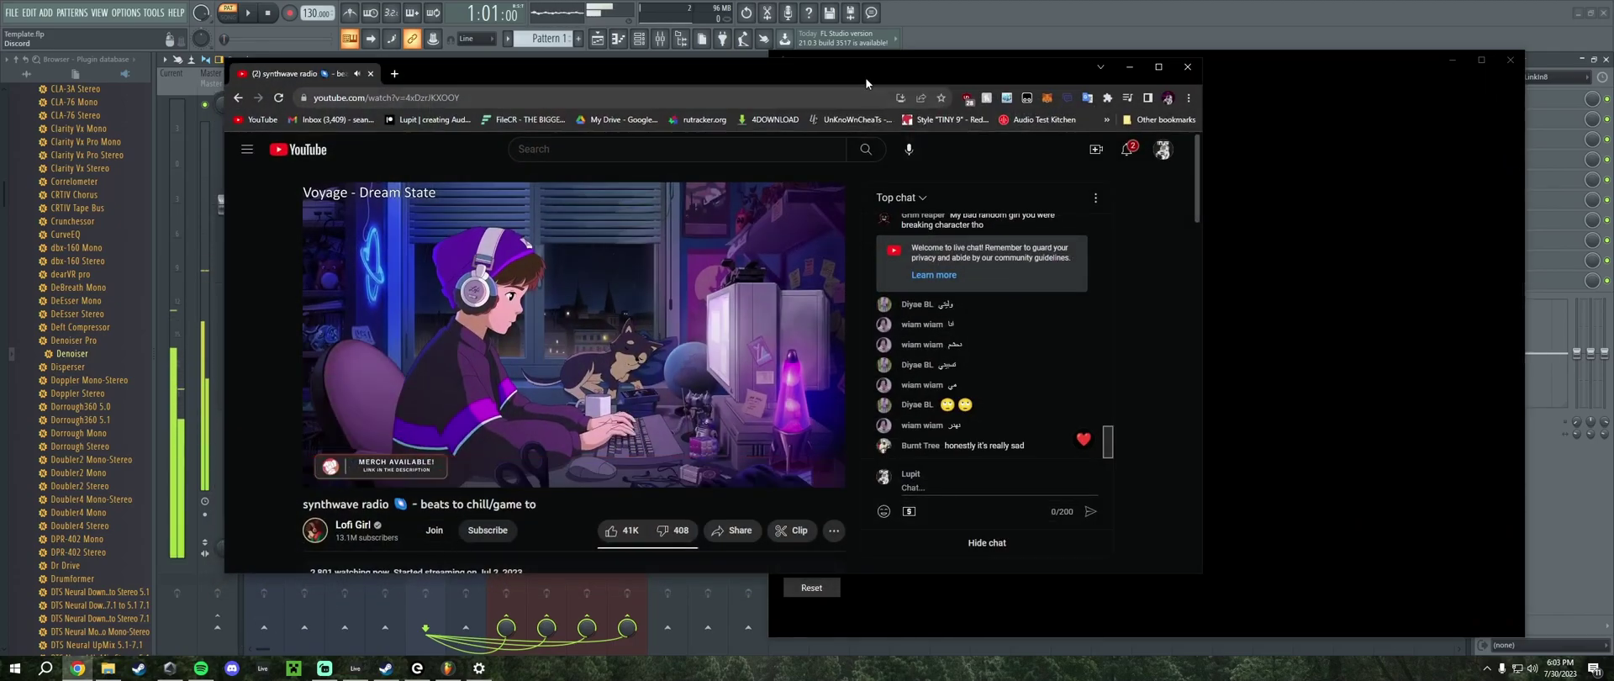
pyautogui.moveTo(867, 82); pyautogui.dragTo(1297, 62)
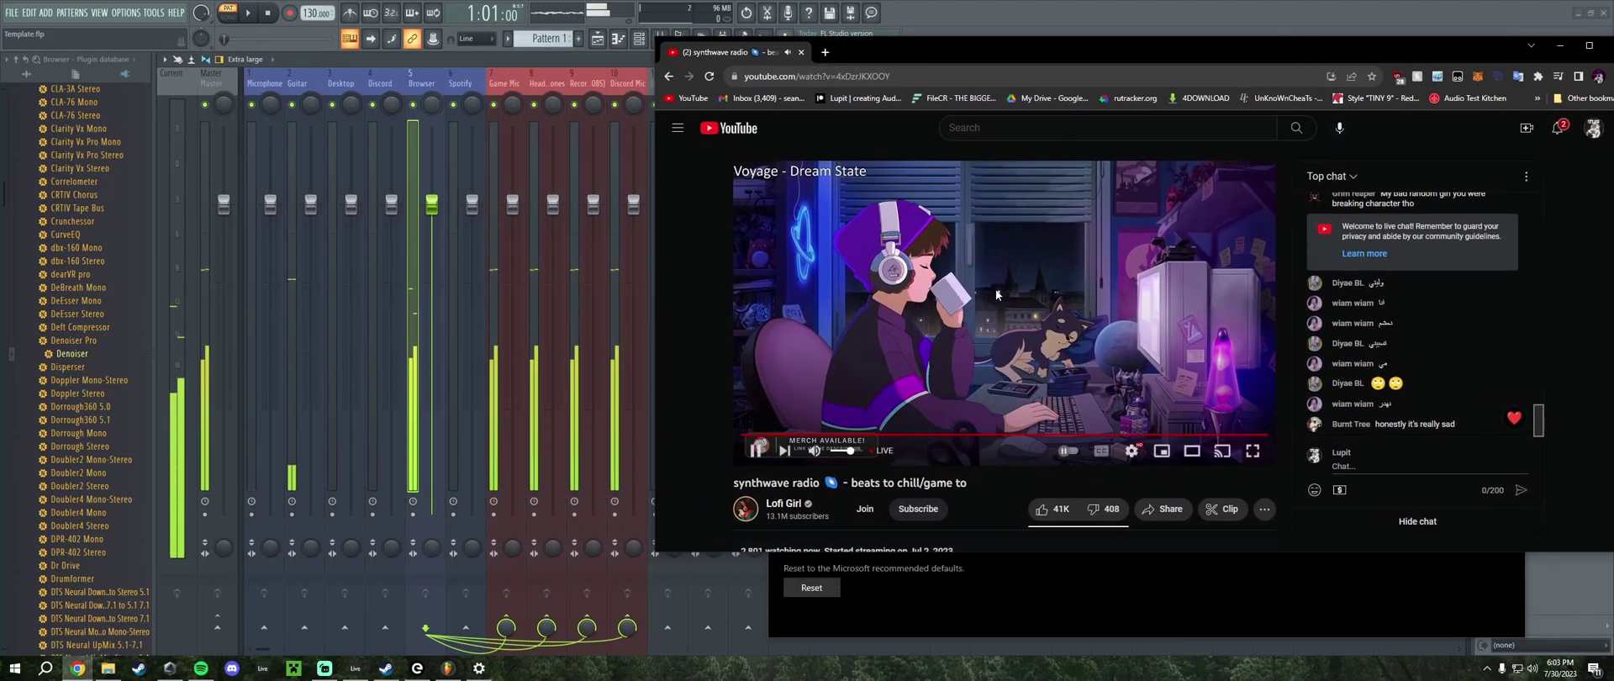
pyautogui.click(76, 668)
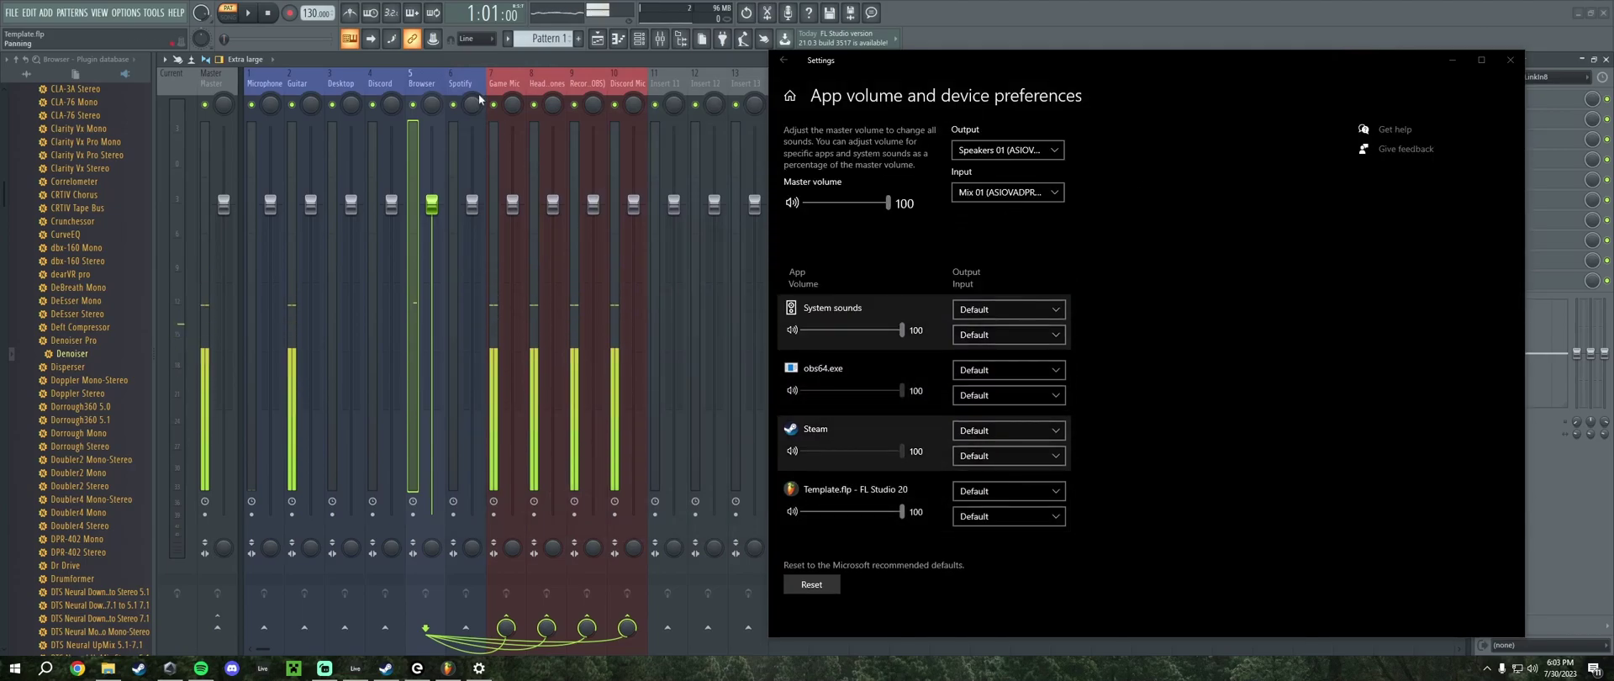
pyautogui.click(201, 668)
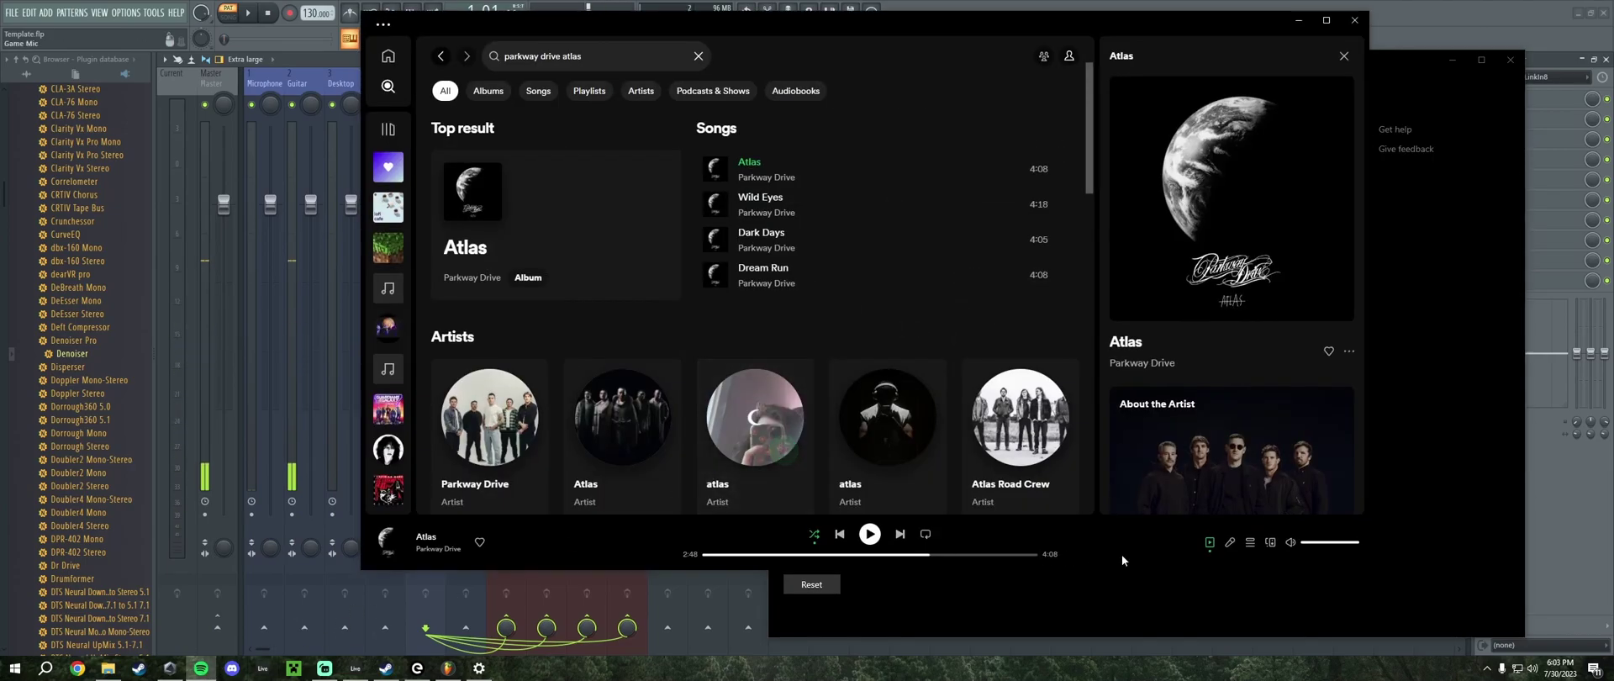
pyautogui.moveTo(1355, 542); pyautogui.dragTo(1304, 543)
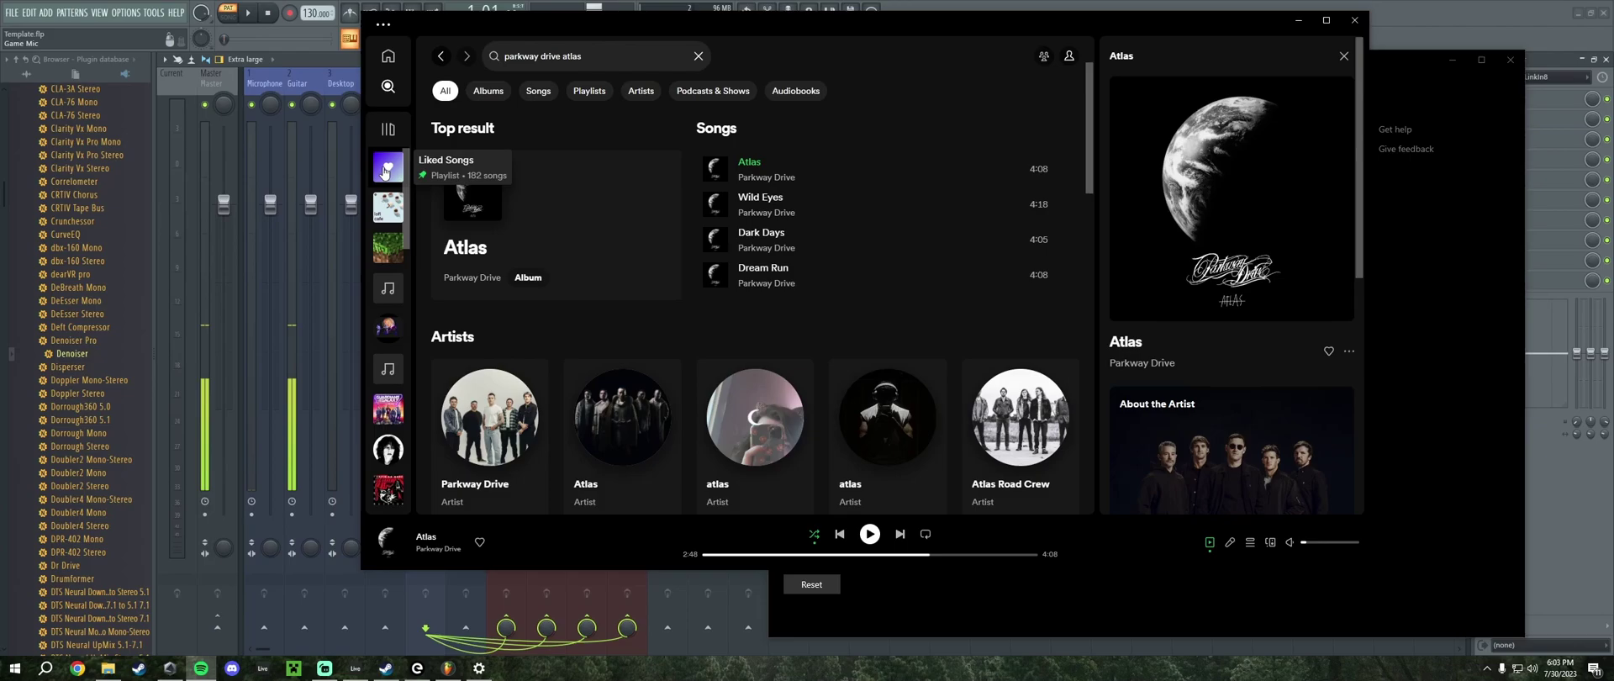
pyautogui.click(386, 168)
pyautogui.click(201, 668)
# Step: Route Spotify Free's output to Speakers 11 and bring the FL Studio mixer back
pyautogui.click(1041, 432)
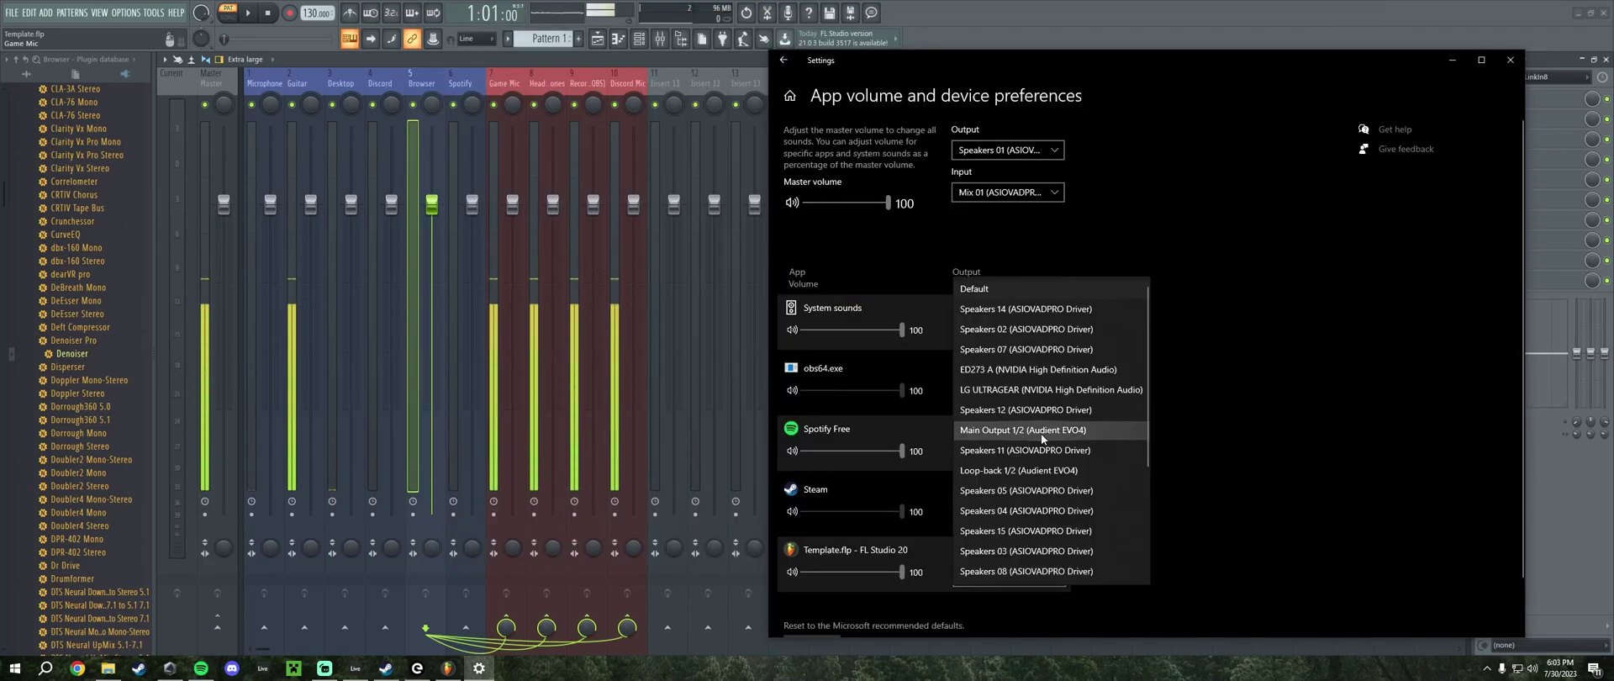
pyautogui.scroll(-2, 1018, 374)
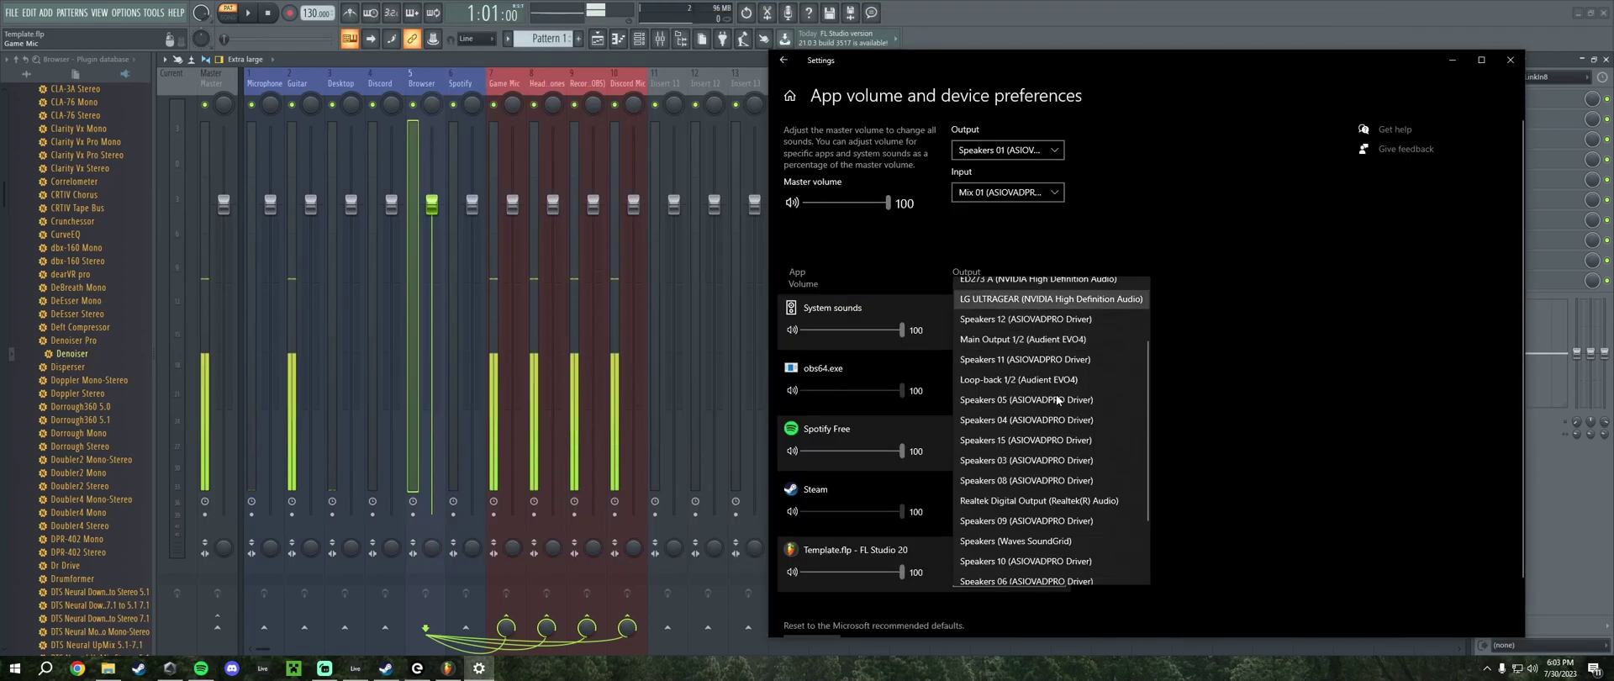
pyautogui.click(1017, 359)
pyautogui.click(266, 252)
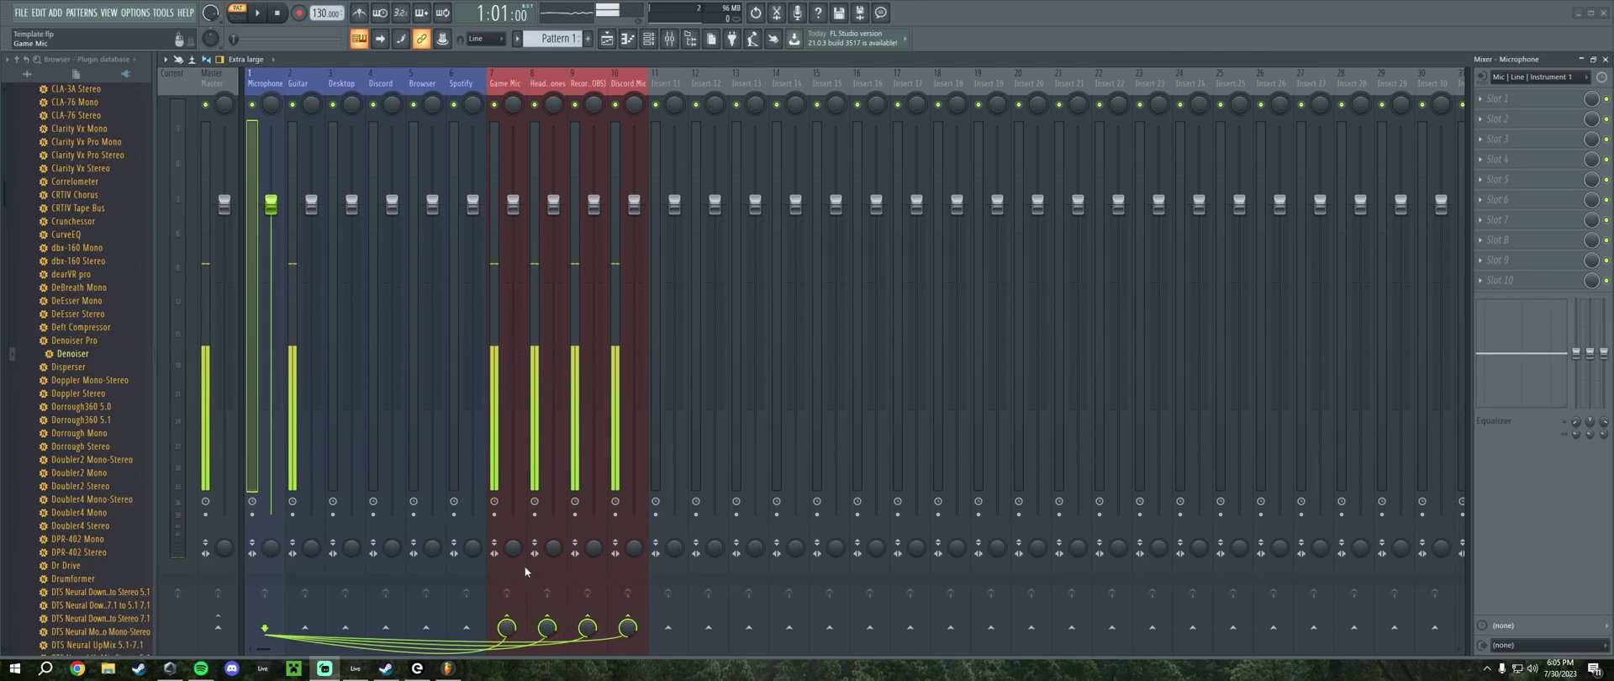
# Step: Select the Guitar mixer track and toggle its Discord Mic send
pyautogui.click(299, 80)
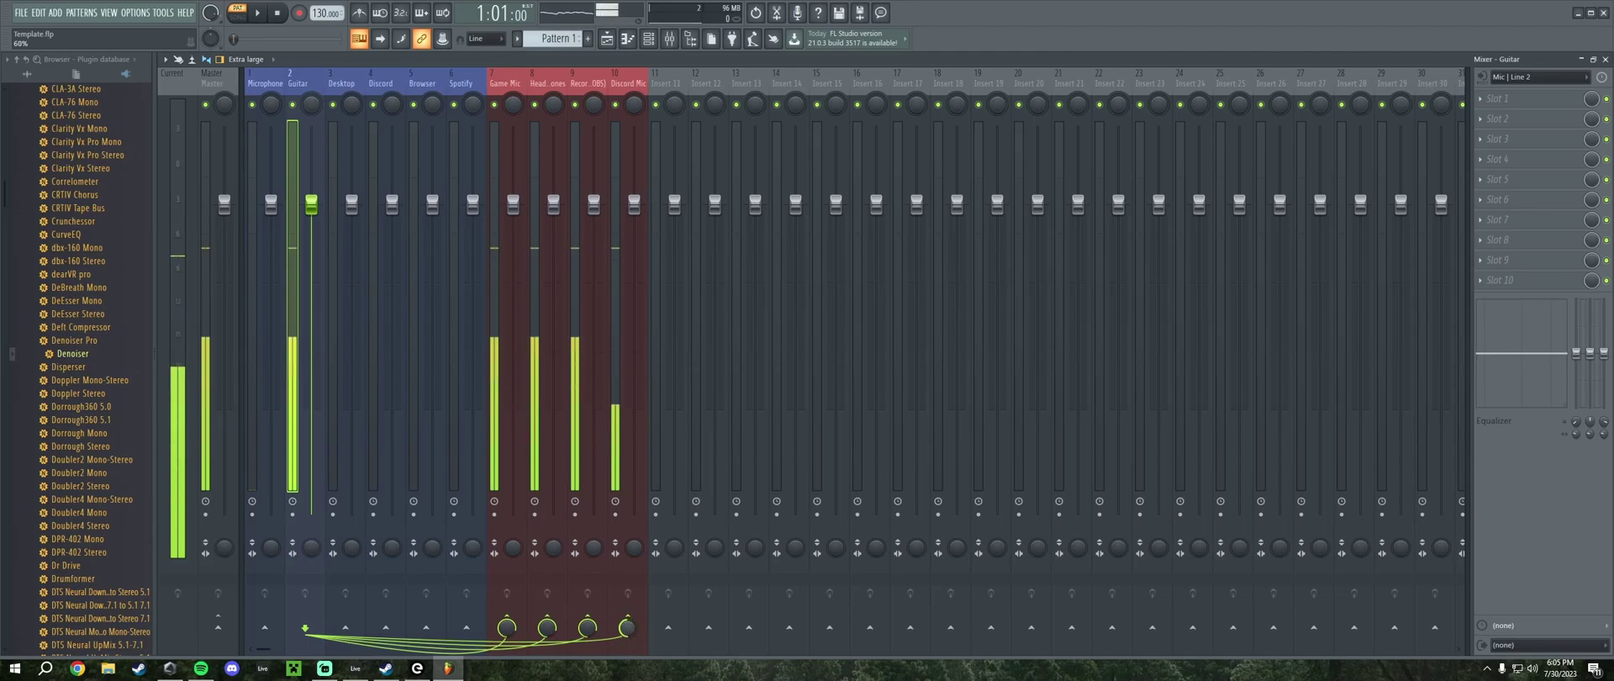
pyautogui.click(628, 633)
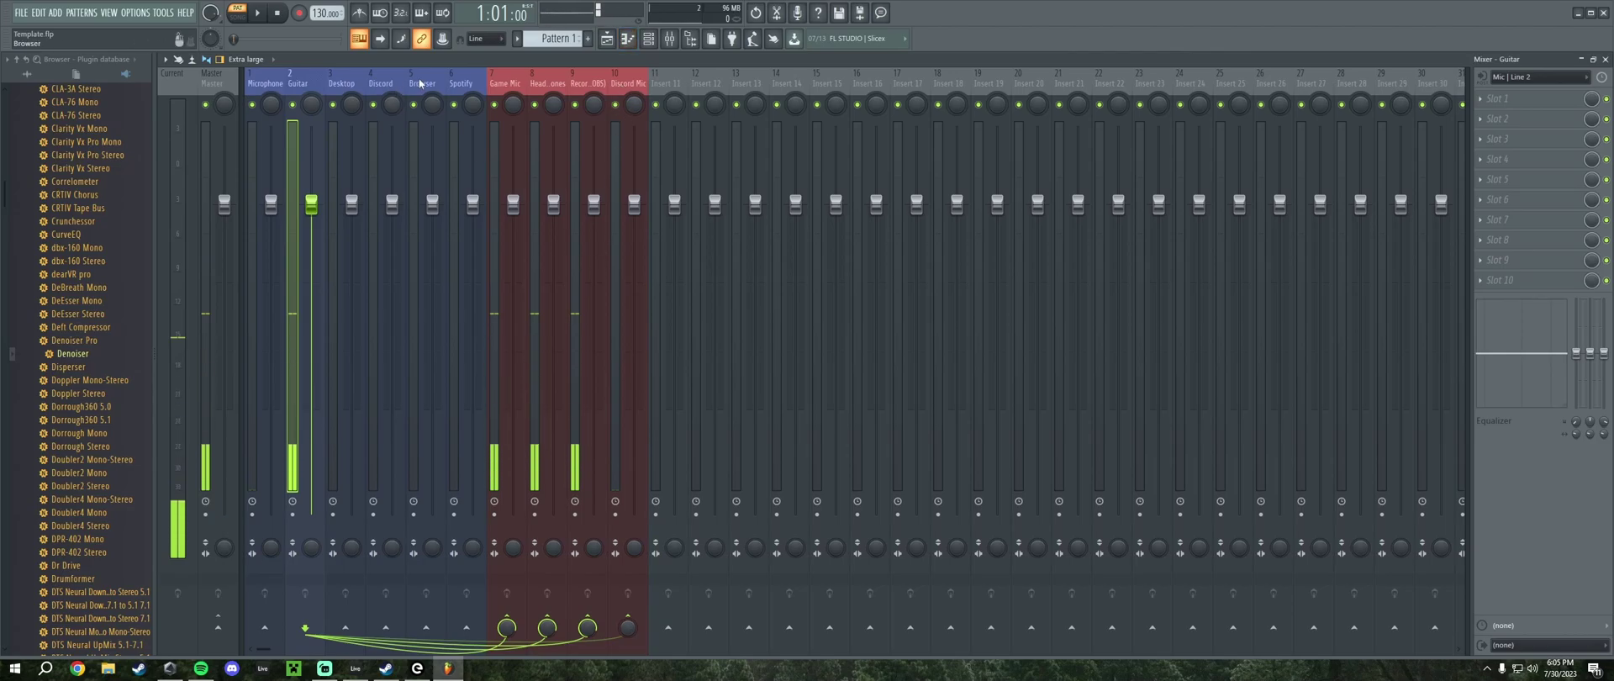
pyautogui.click(424, 368)
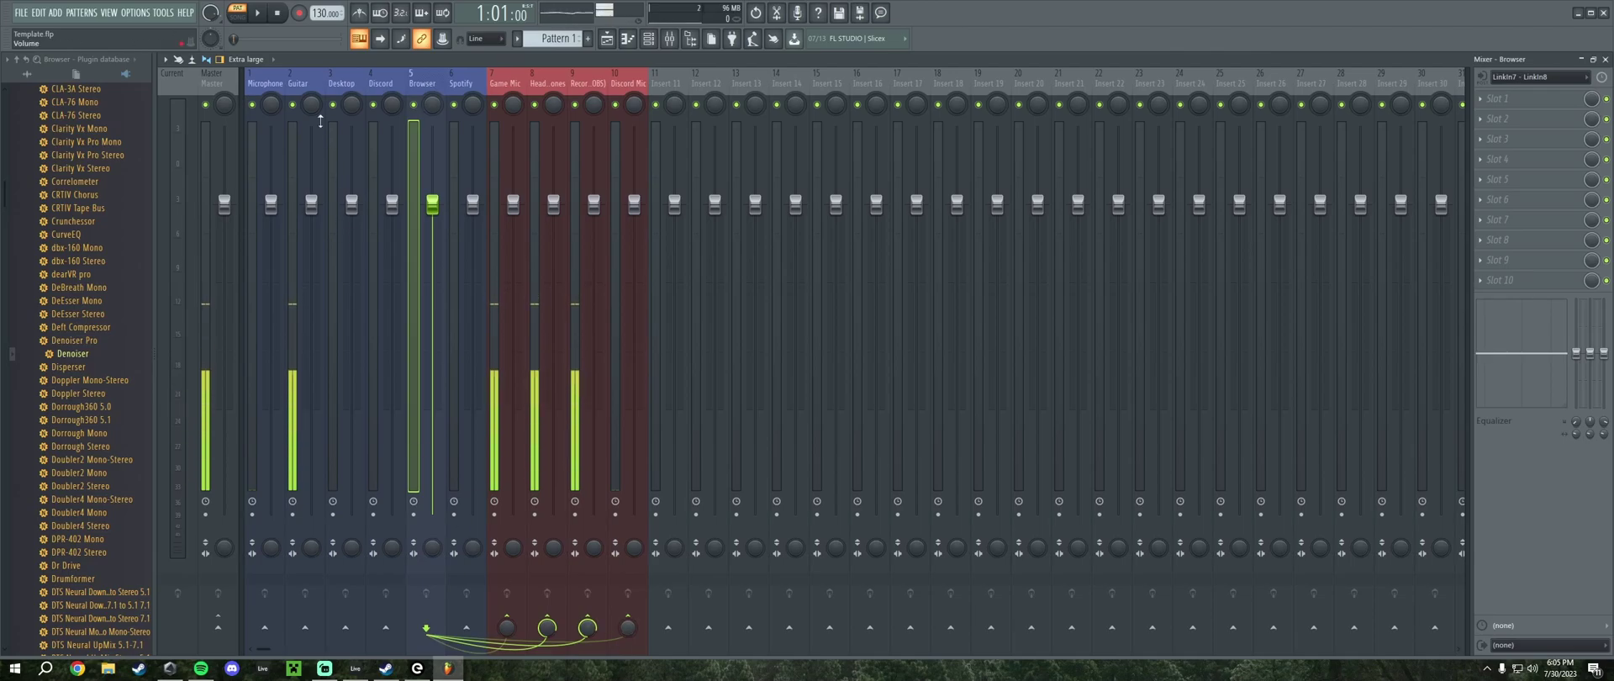
pyautogui.press('Left')
pyautogui.press('Left')
pyautogui.press('Left')
# Step: Reset the Guitar track's Discord Mic send to its default level
pyautogui.rightClick(631, 629)
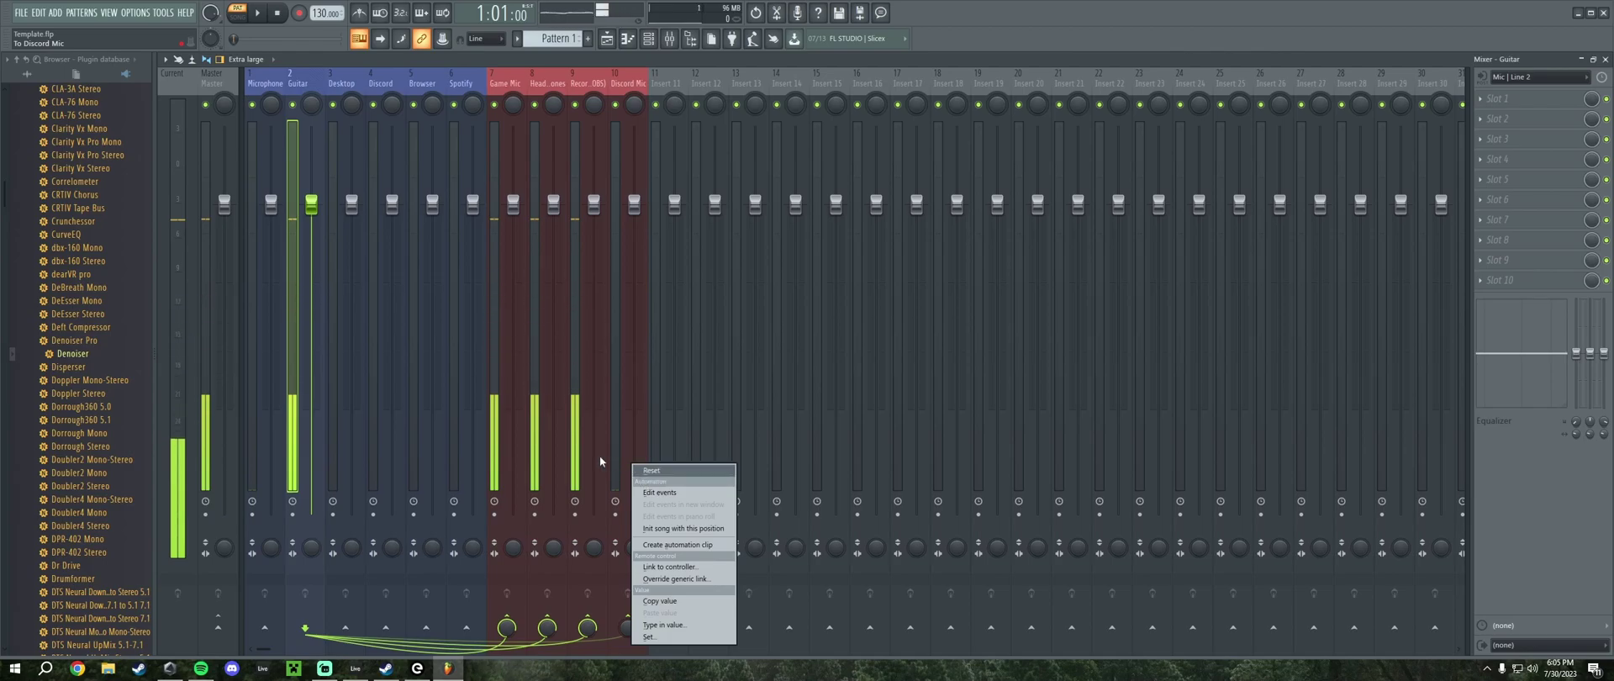
pyautogui.click(422, 83)
pyautogui.click(340, 83)
pyautogui.click(300, 80)
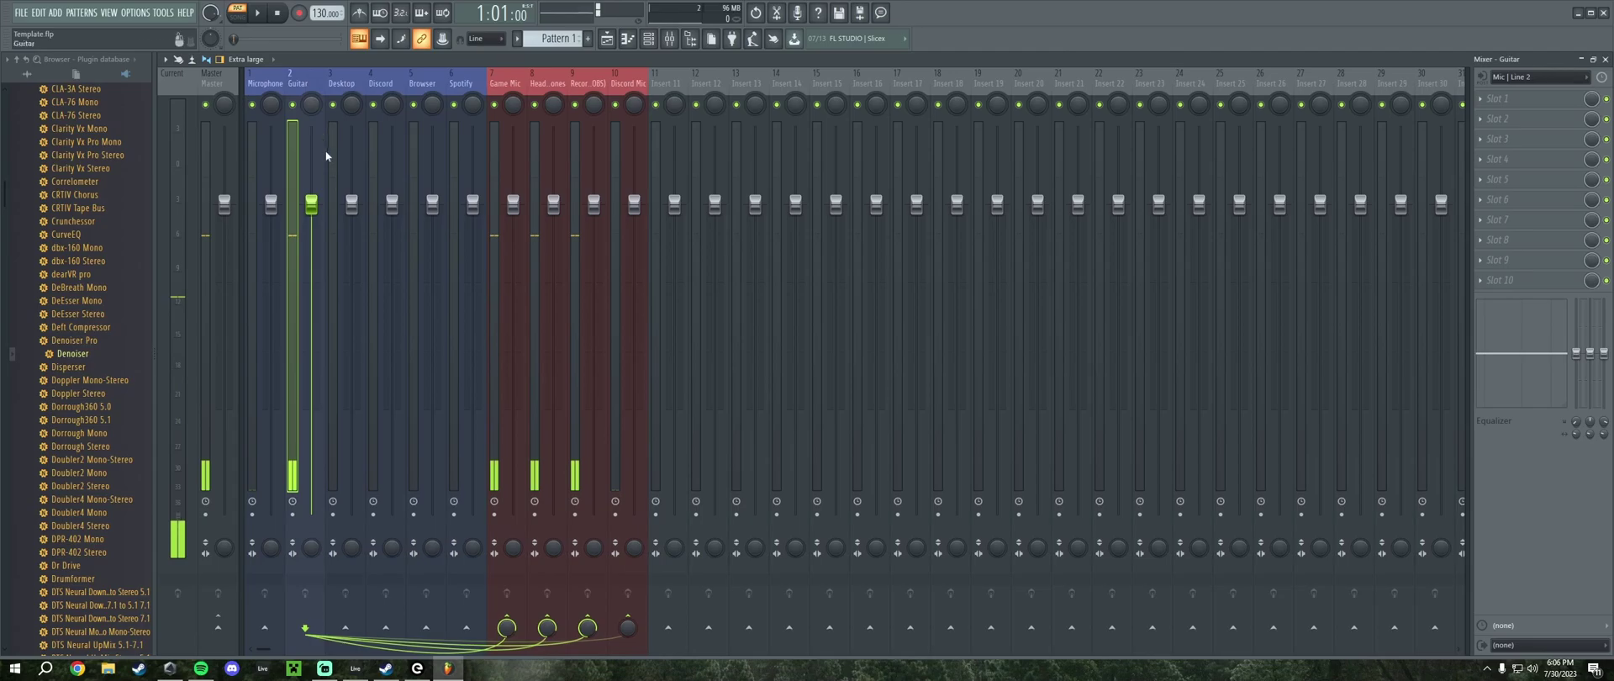
pyautogui.rightClick(629, 629)
pyautogui.click(656, 472)
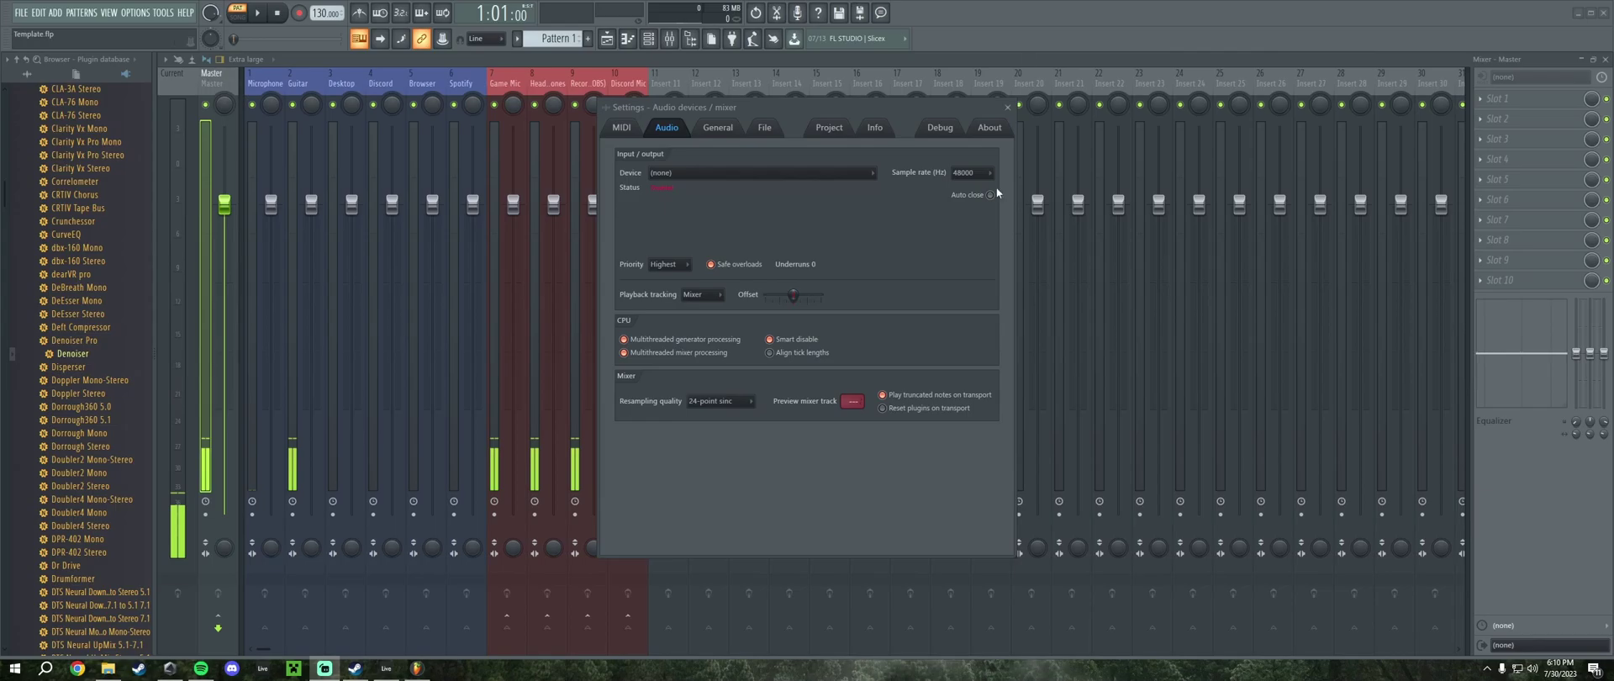
# Step: Switch FL Studio's audio device to ASIO Link Pro, using ASIO4ALL v2 as its driver
pyautogui.click(849, 174)
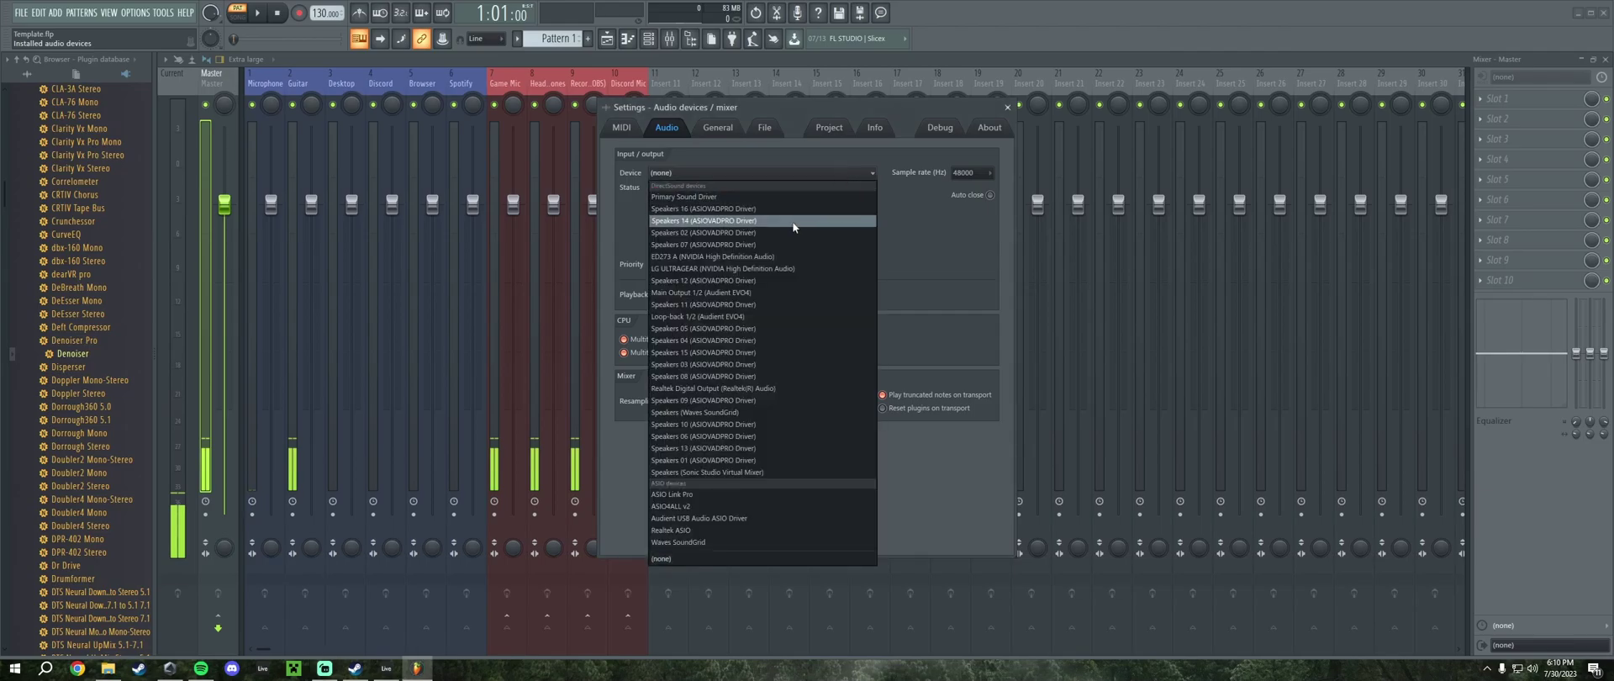
pyautogui.click(702, 494)
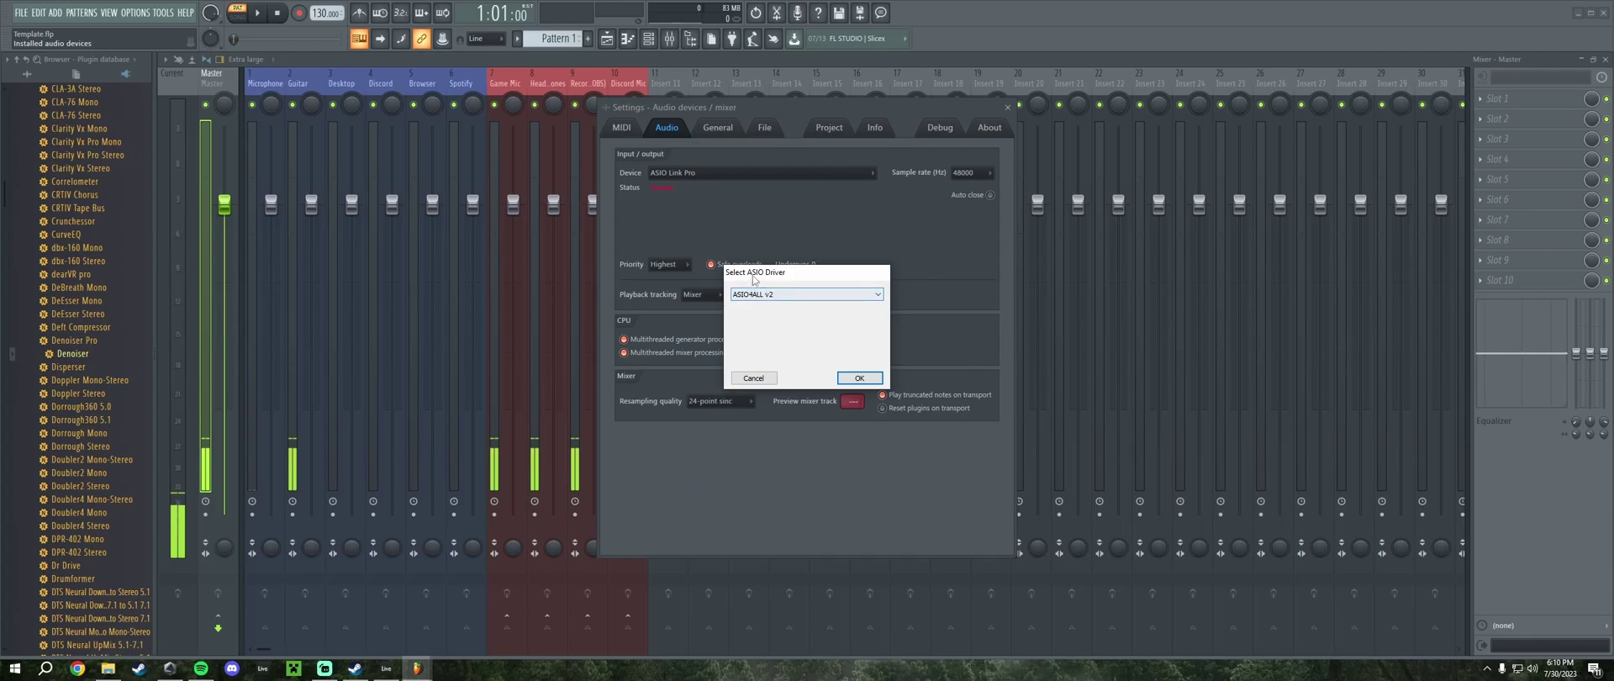
pyautogui.moveTo(754, 280); pyautogui.dragTo(784, 323)
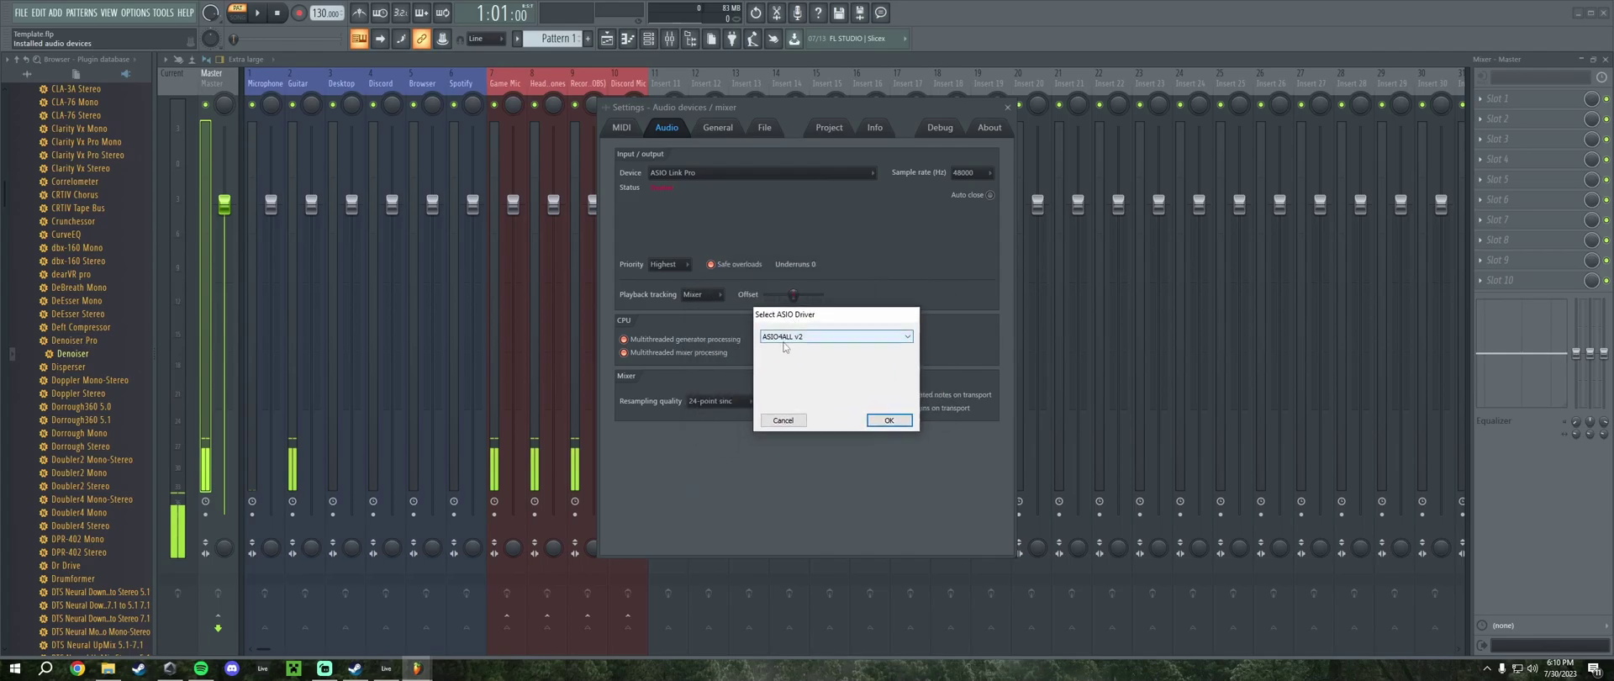
pyautogui.click(889, 419)
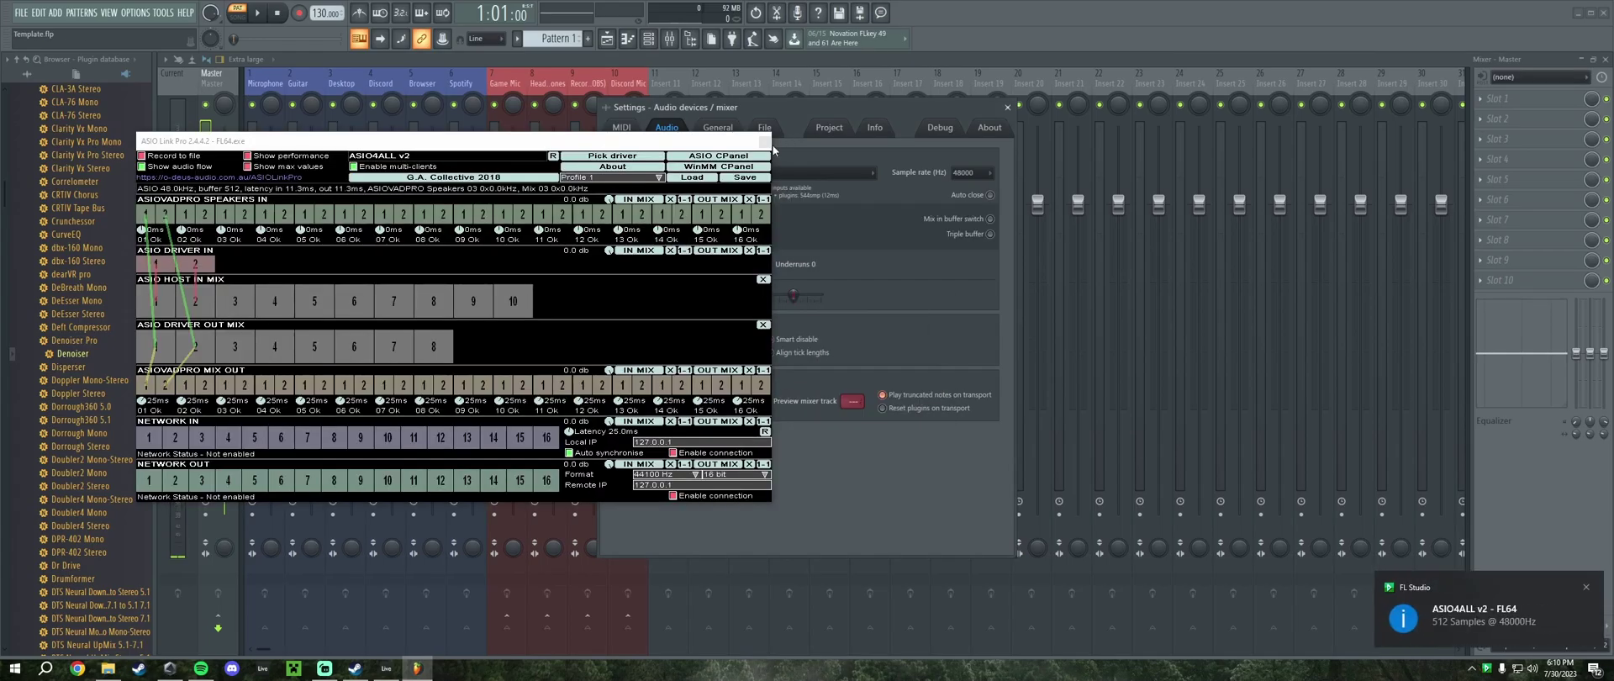
pyautogui.click(764, 143)
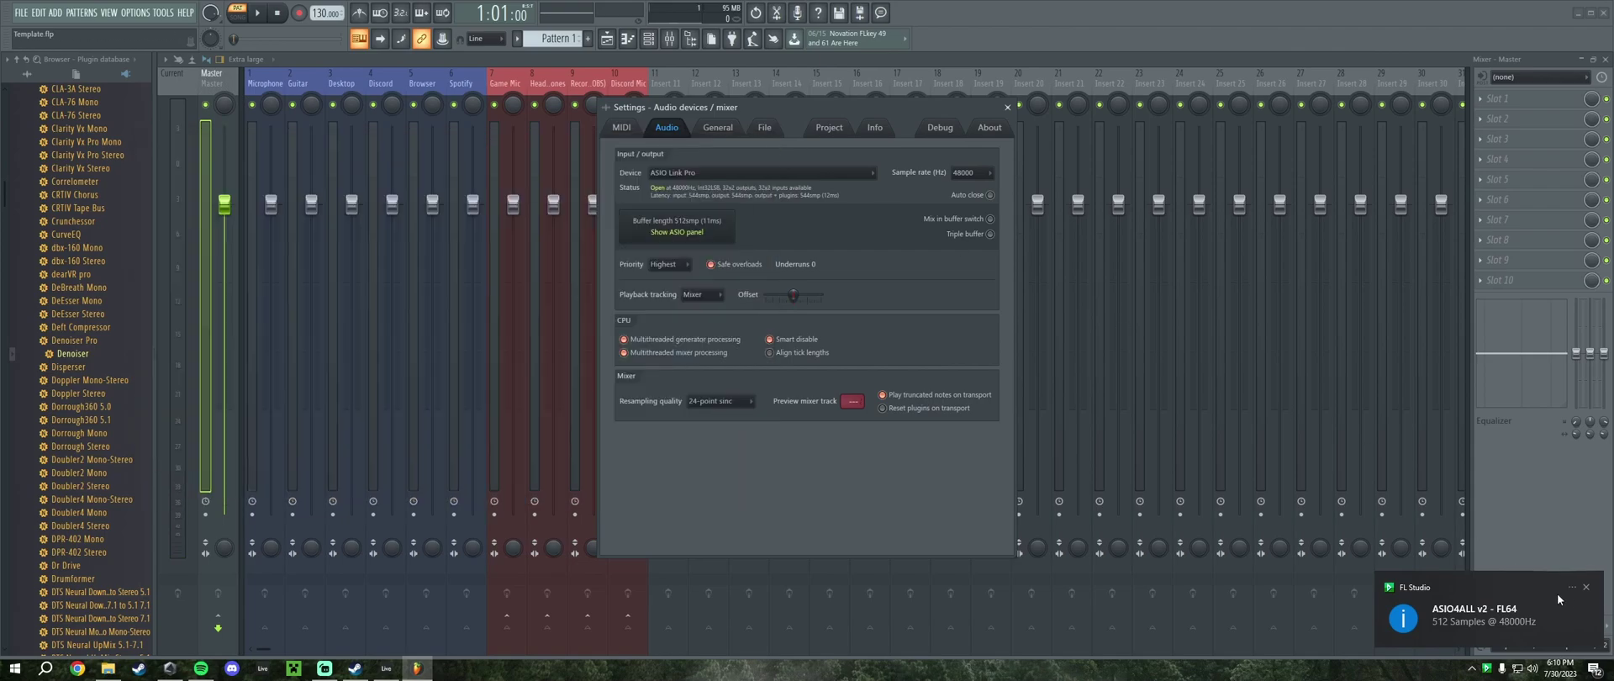
# Step: Open the ASIO4ALL control panel from the system tray in its advanced view
pyautogui.click(1487, 668)
pyautogui.click(1498, 645)
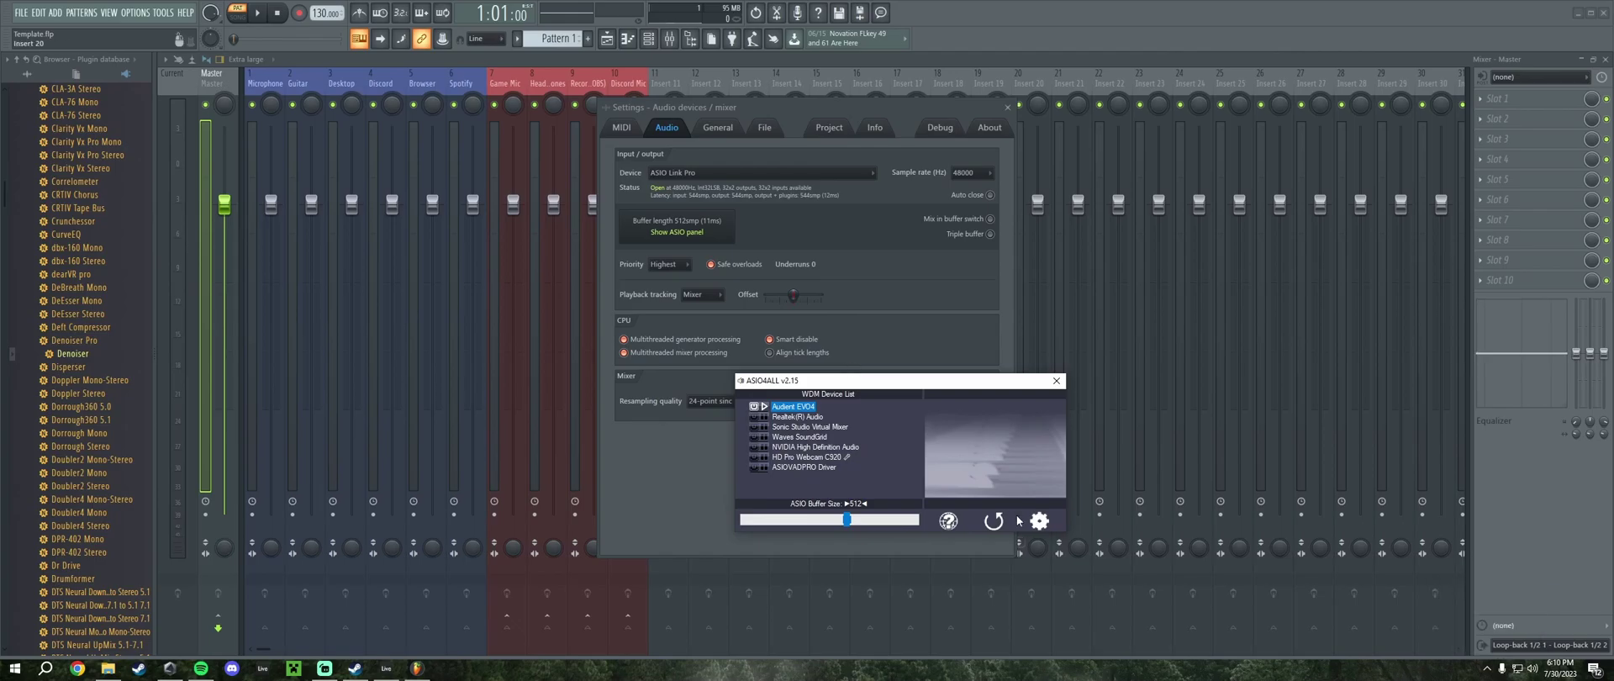
pyautogui.click(1042, 522)
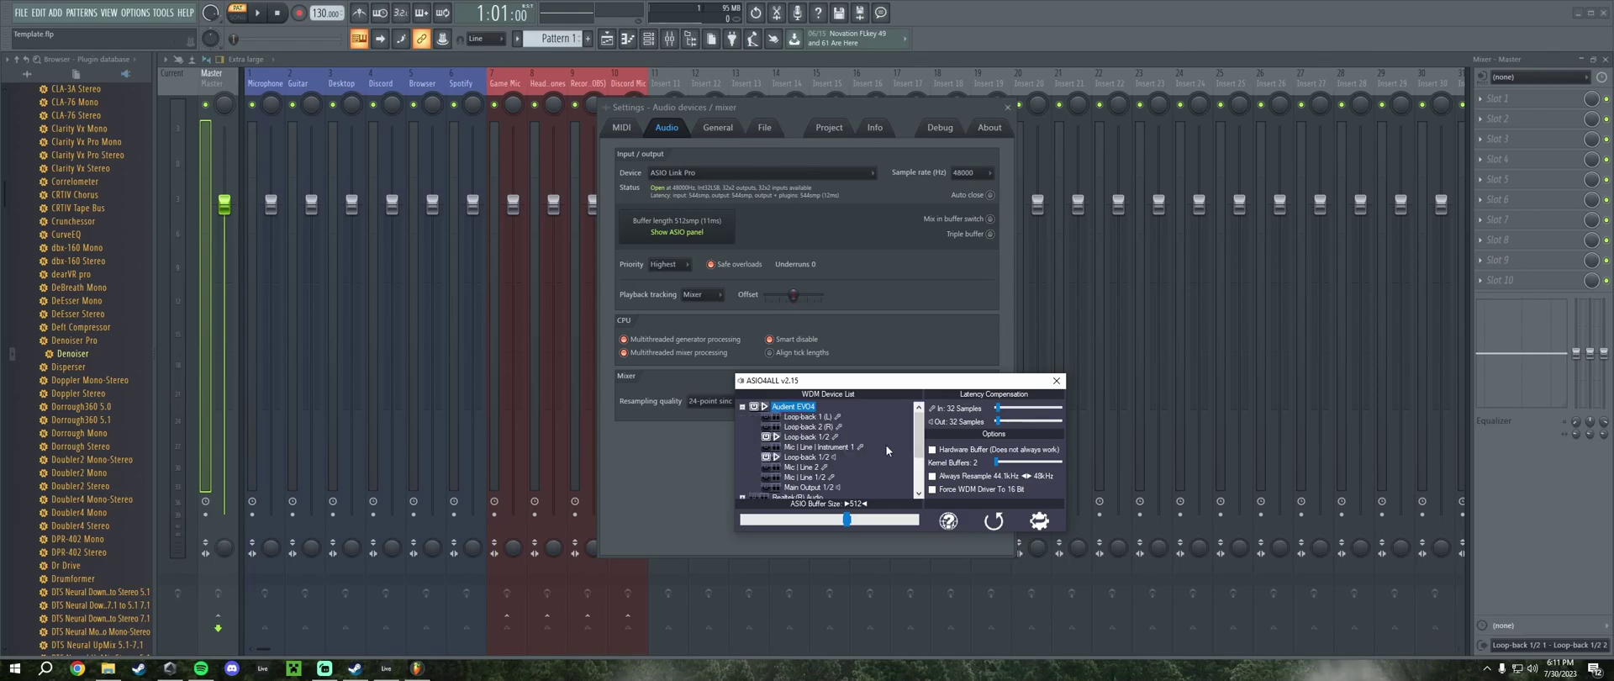
pyautogui.scroll(-2, 883, 454)
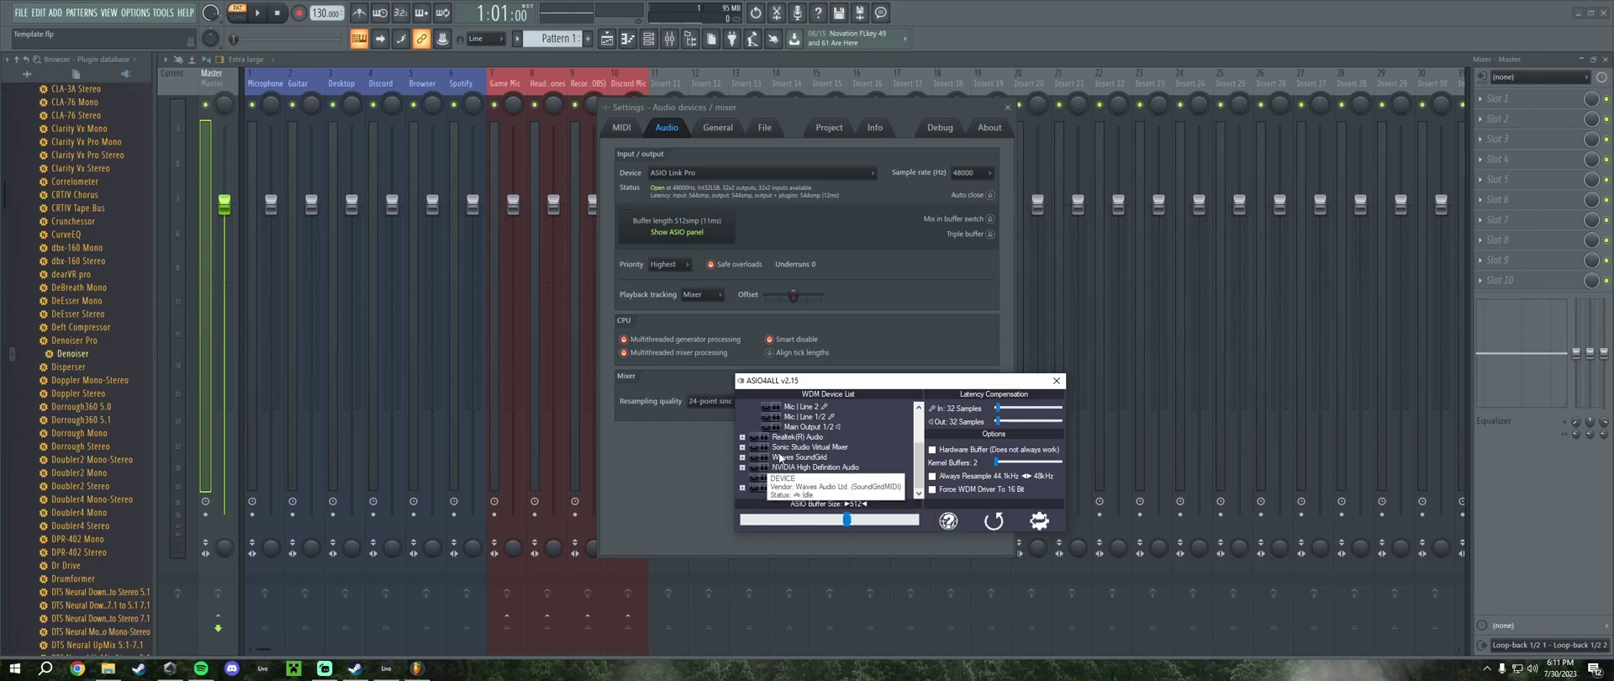
pyautogui.scroll(2, 757, 437)
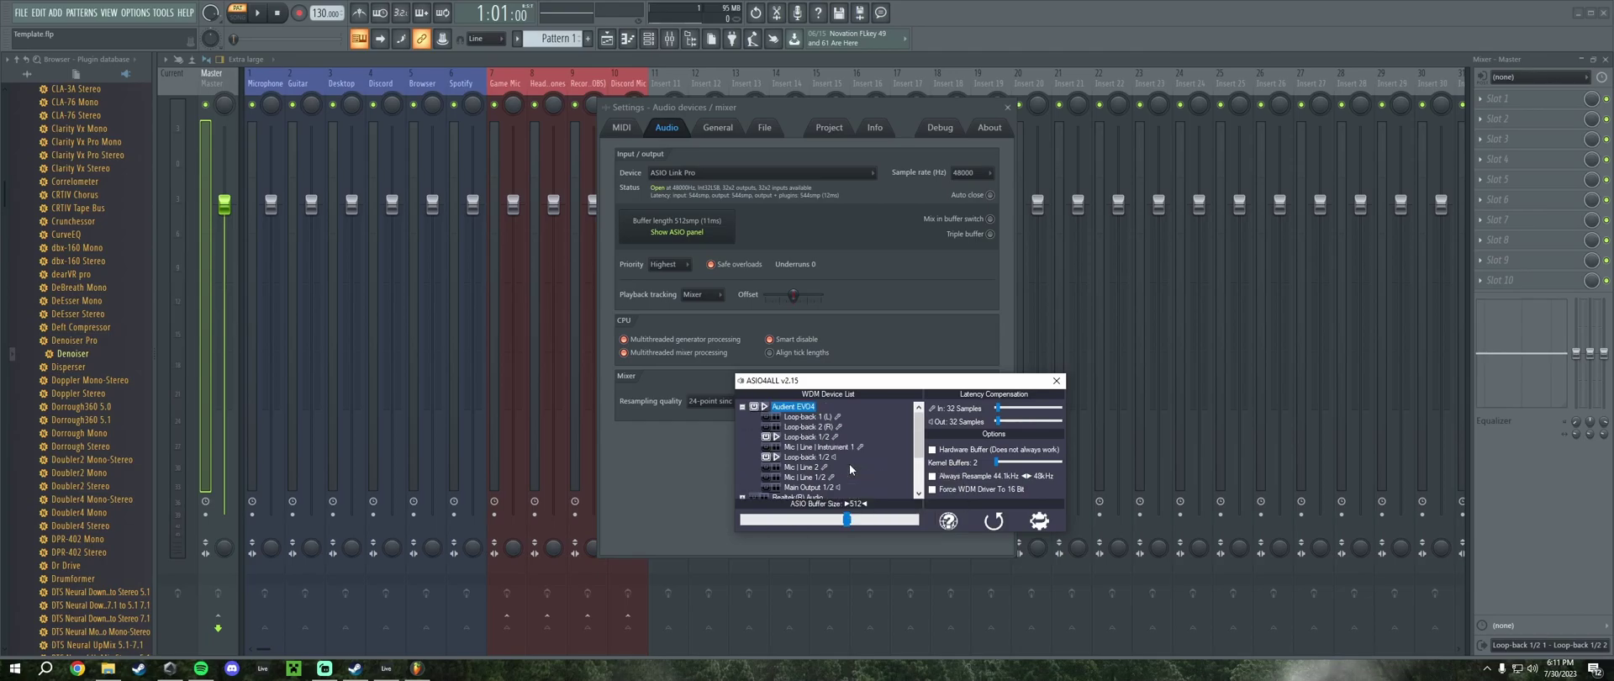
# Step: Collapse Audient EVO4 and activate Realtek(R) Audio with its HD Audio output channel
pyautogui.click(762, 407)
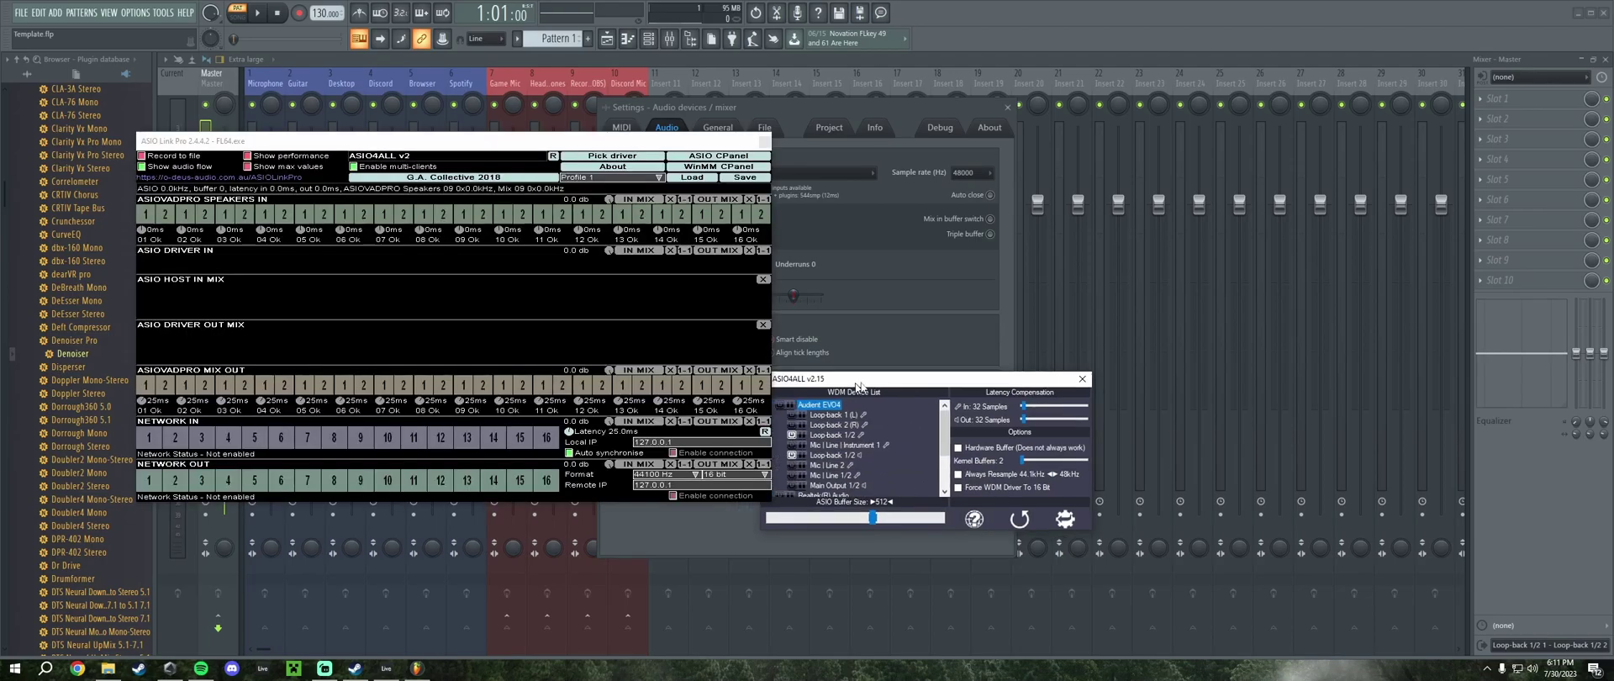
pyautogui.click(879, 397)
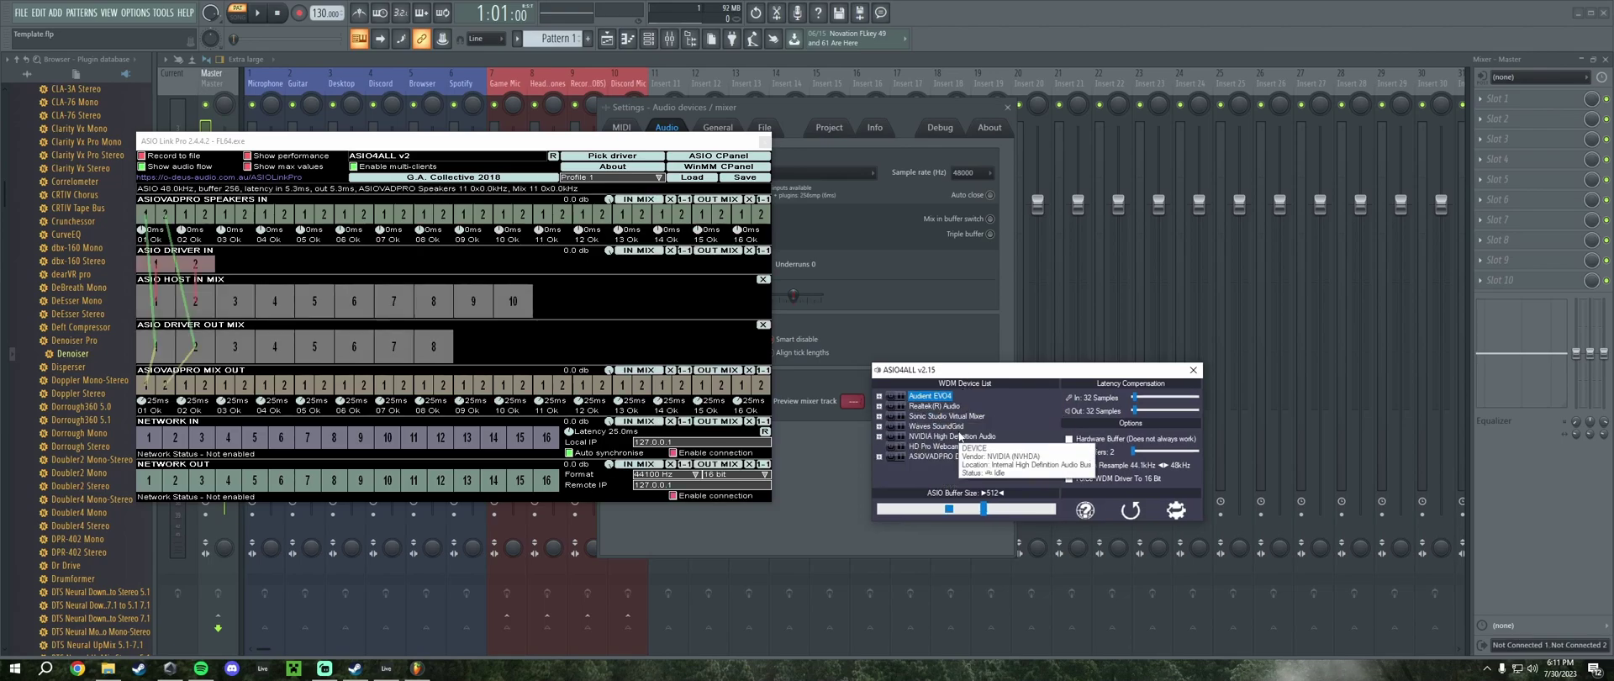
pyautogui.click(879, 407)
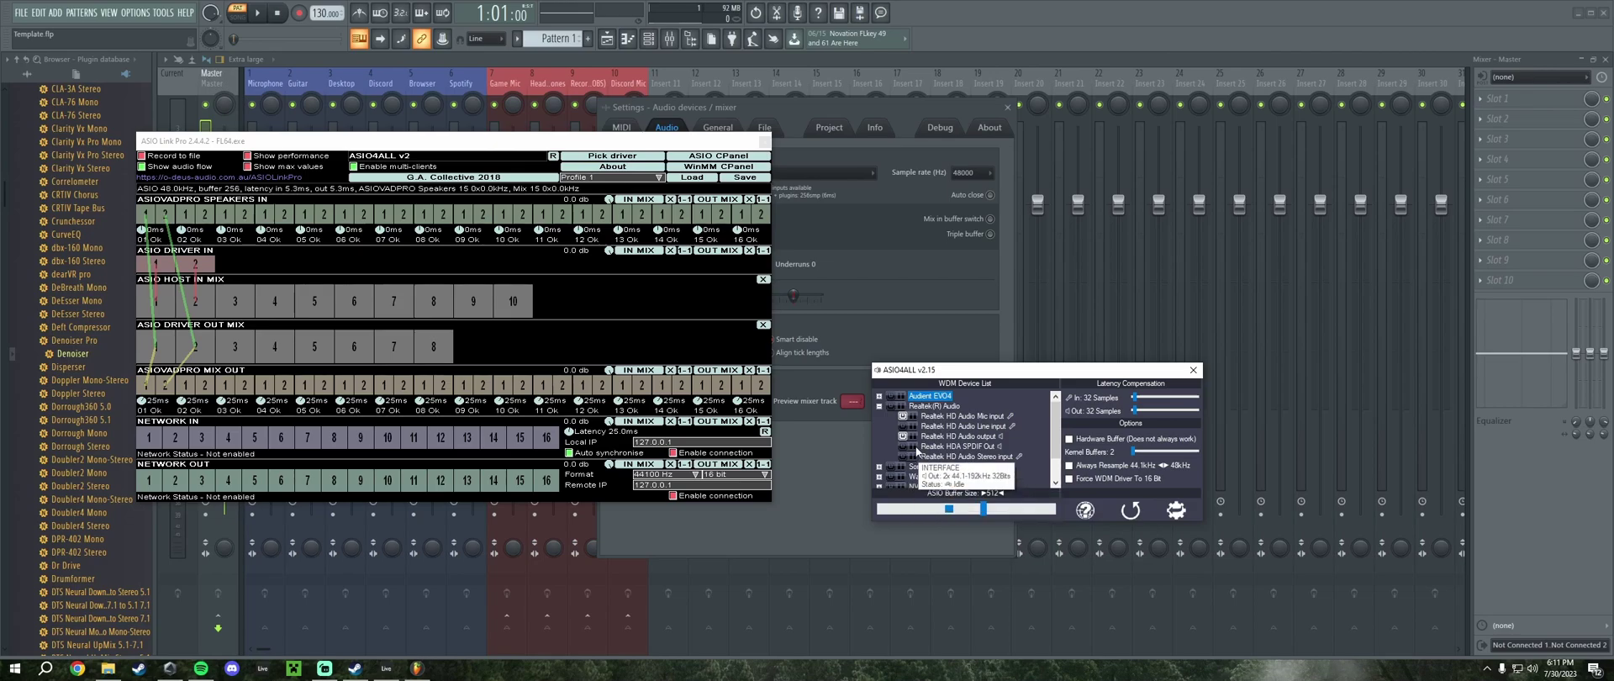
pyautogui.click(917, 437)
pyautogui.click(914, 438)
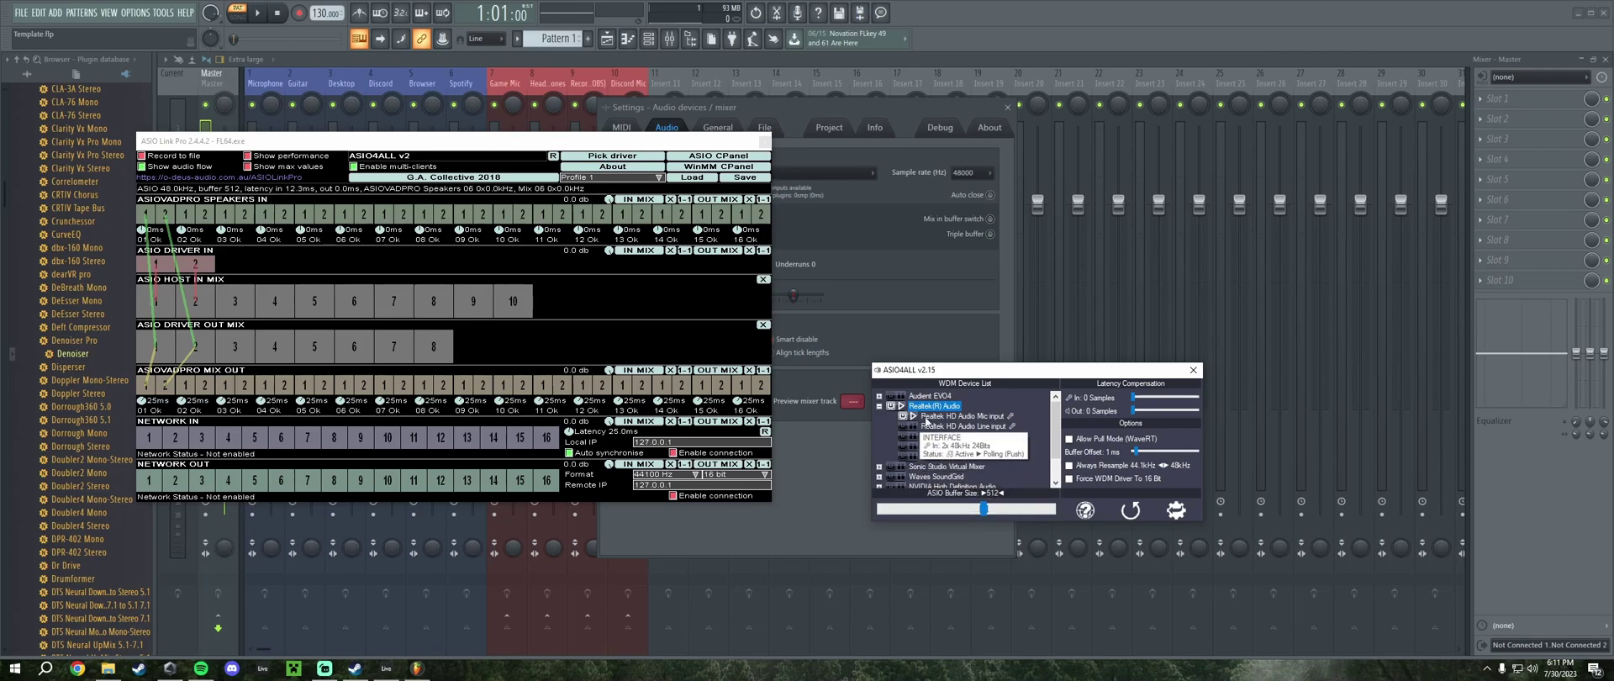
# Step: Collapse Realtek and switch on the Waves SoundGrid device
pyautogui.click(880, 406)
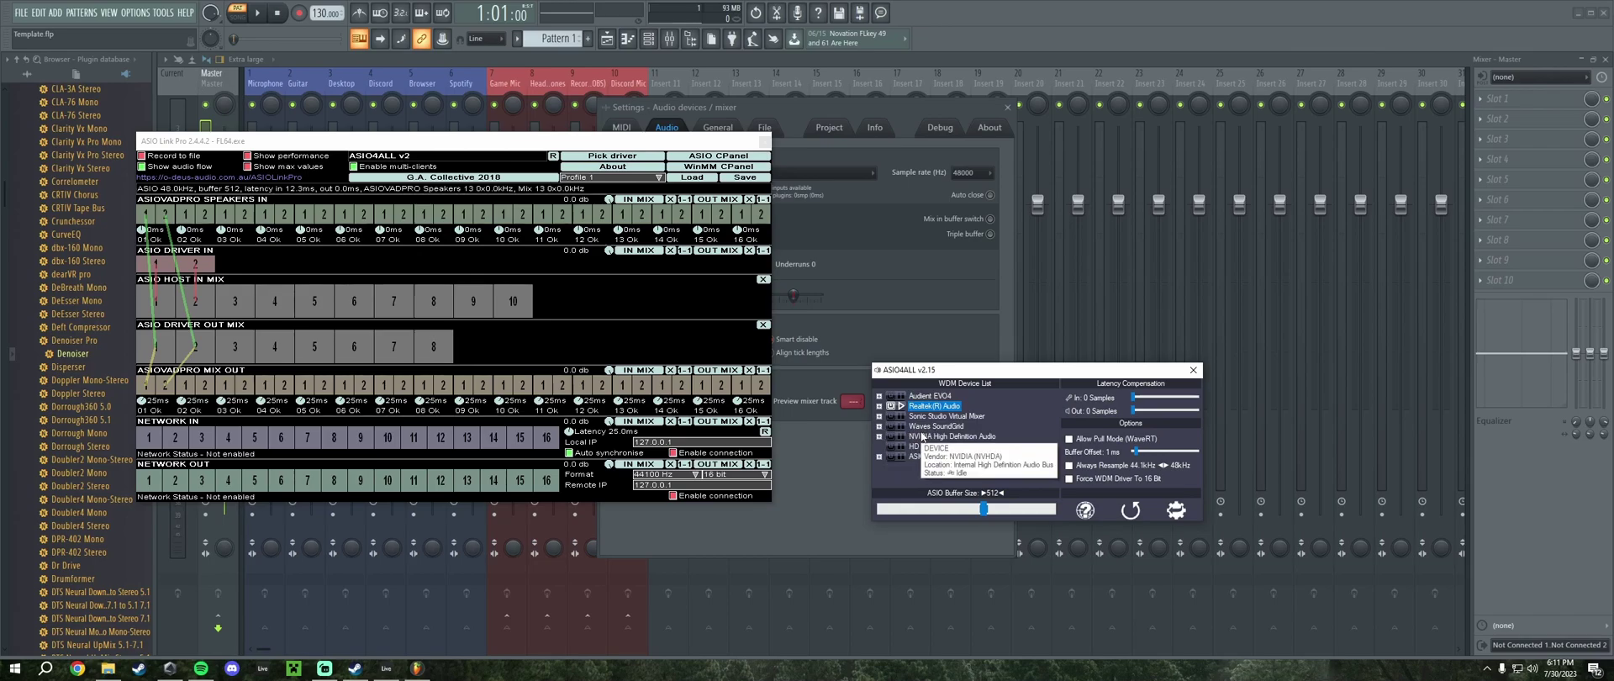
pyautogui.click(879, 426)
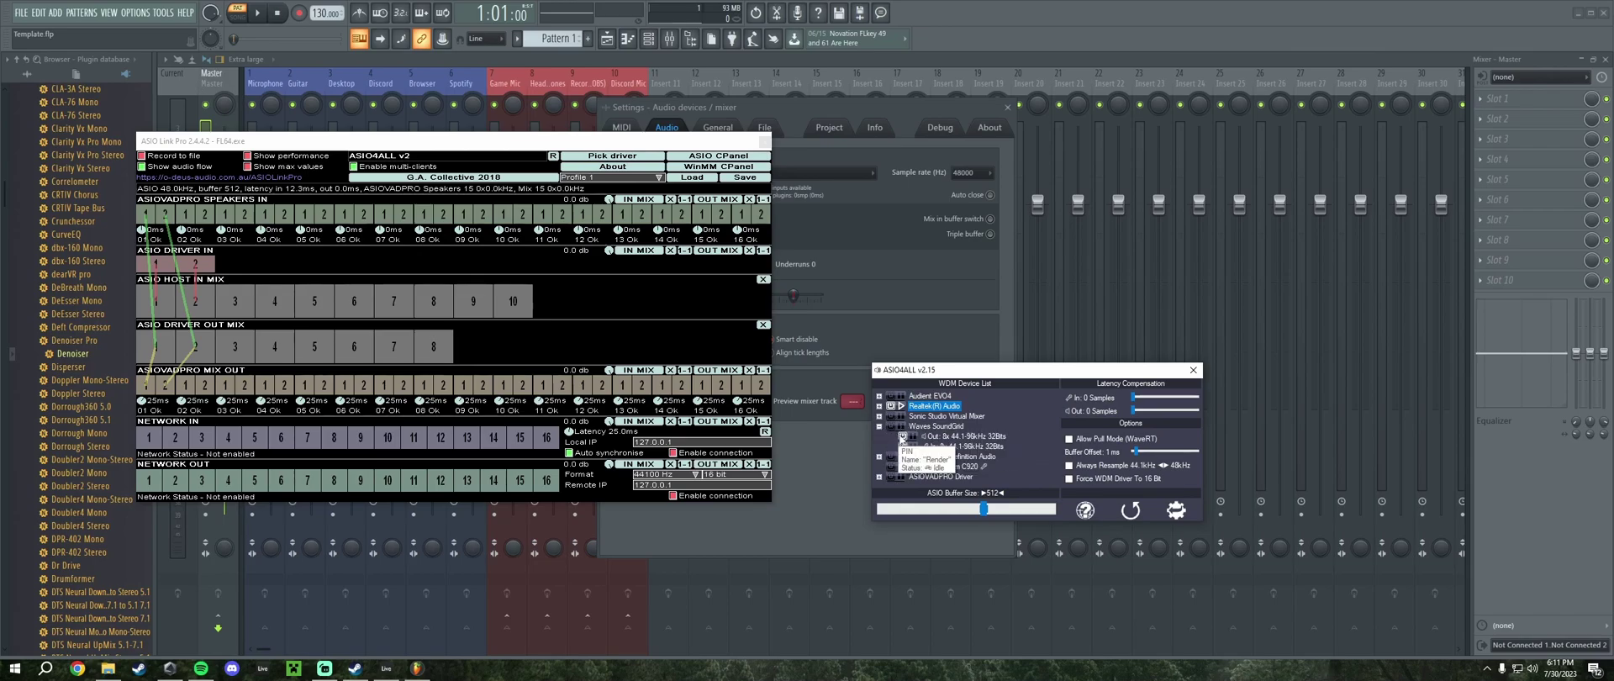
pyautogui.click(908, 446)
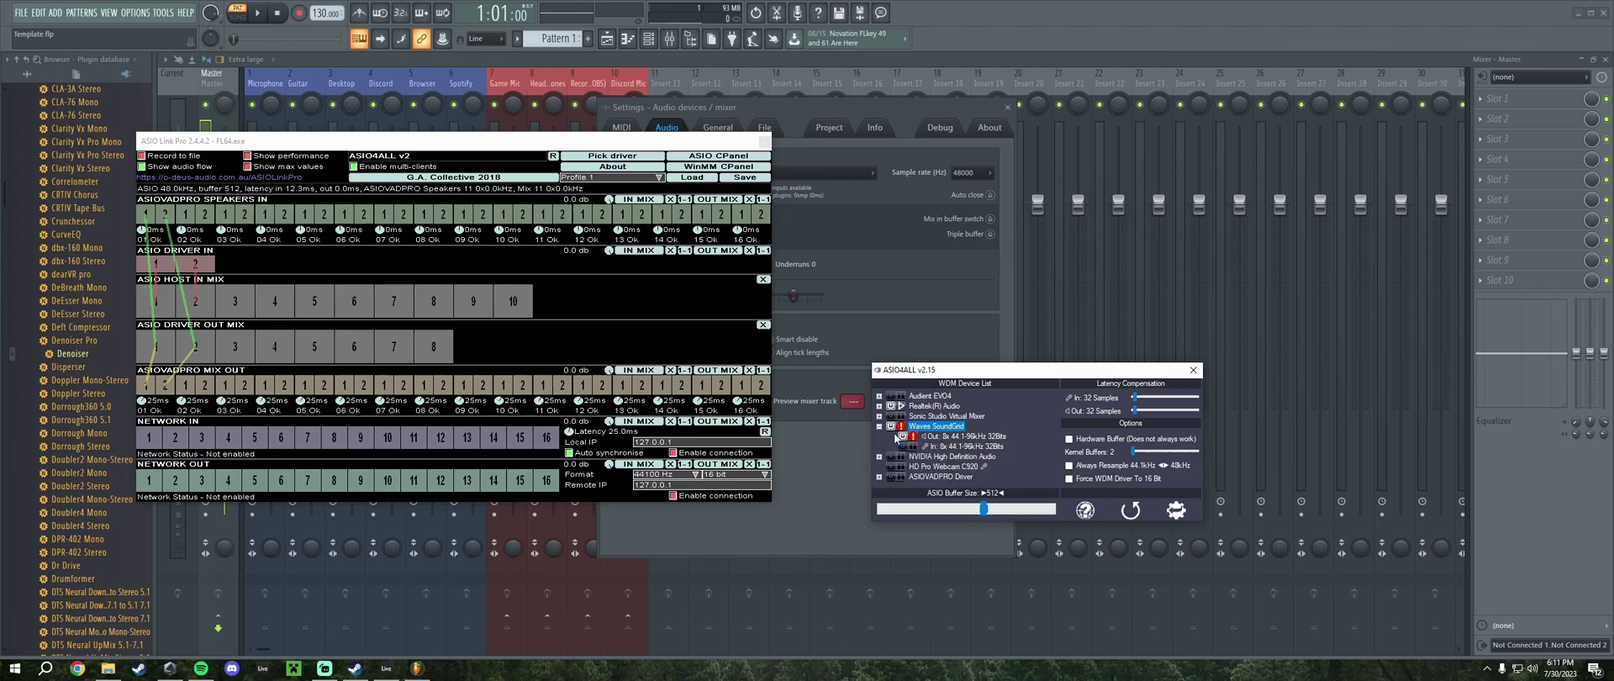
# Step: Re-enable Audient EVO4 with its Loop-back 1/2, Loop-back 2 (R) and Main Output 1/2 channels
pyautogui.click(904, 406)
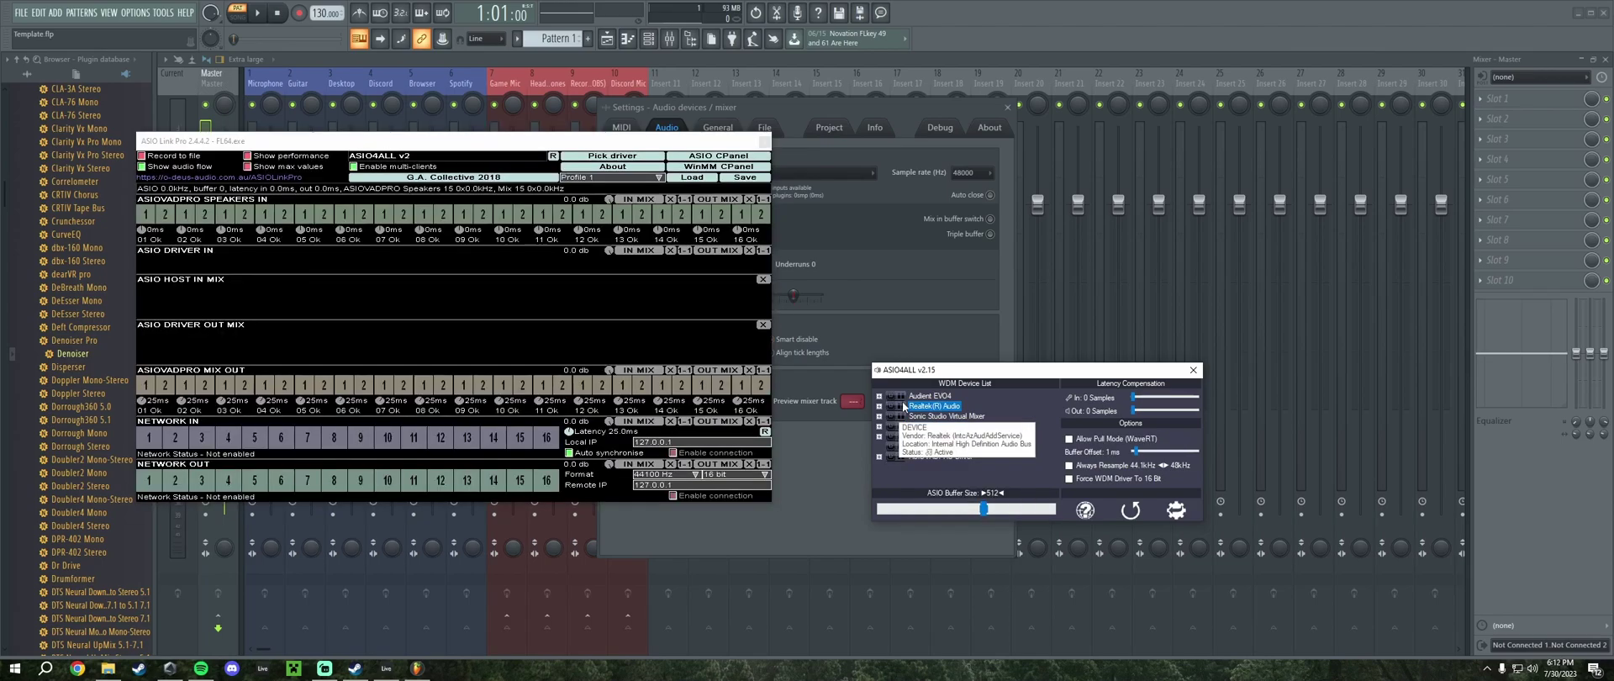
pyautogui.click(891, 396)
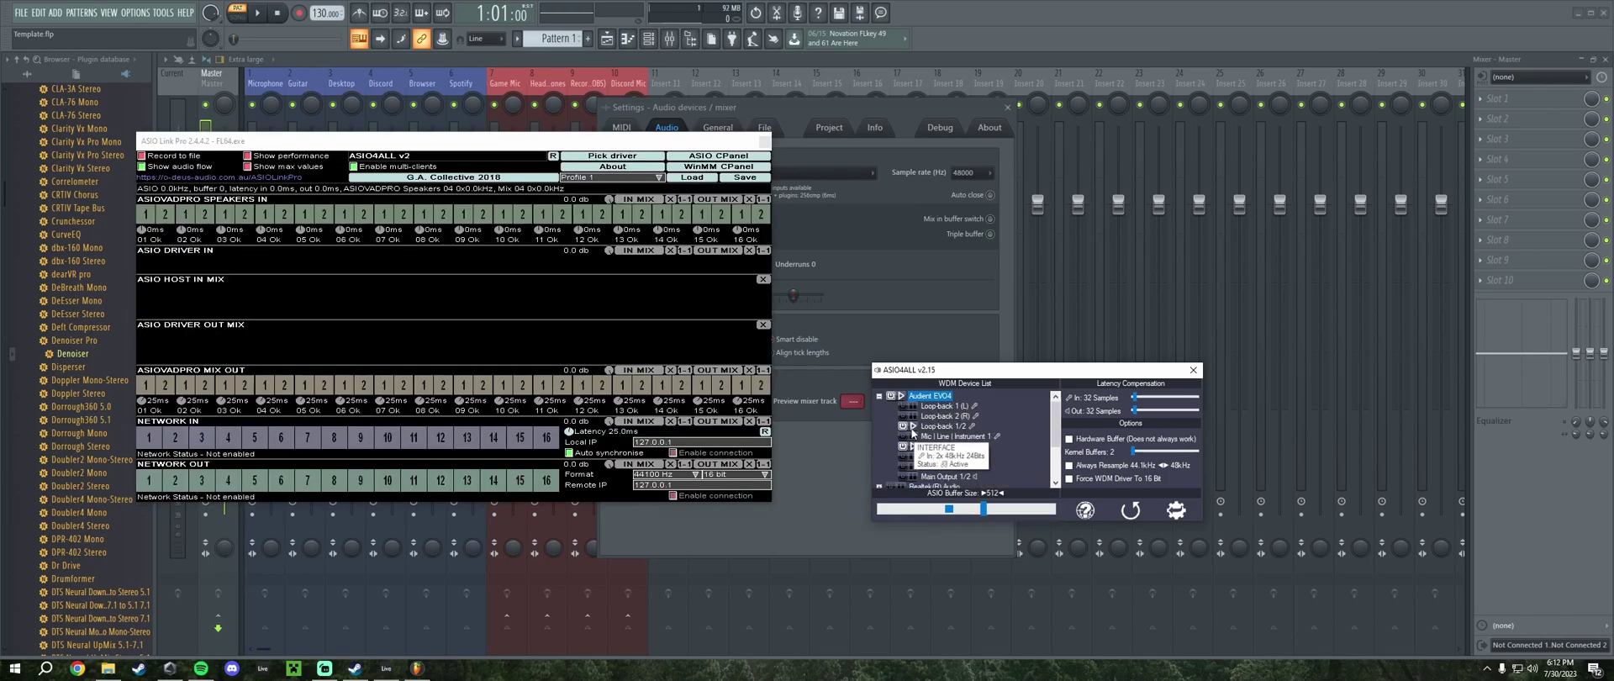
pyautogui.click(909, 423)
pyautogui.click(909, 417)
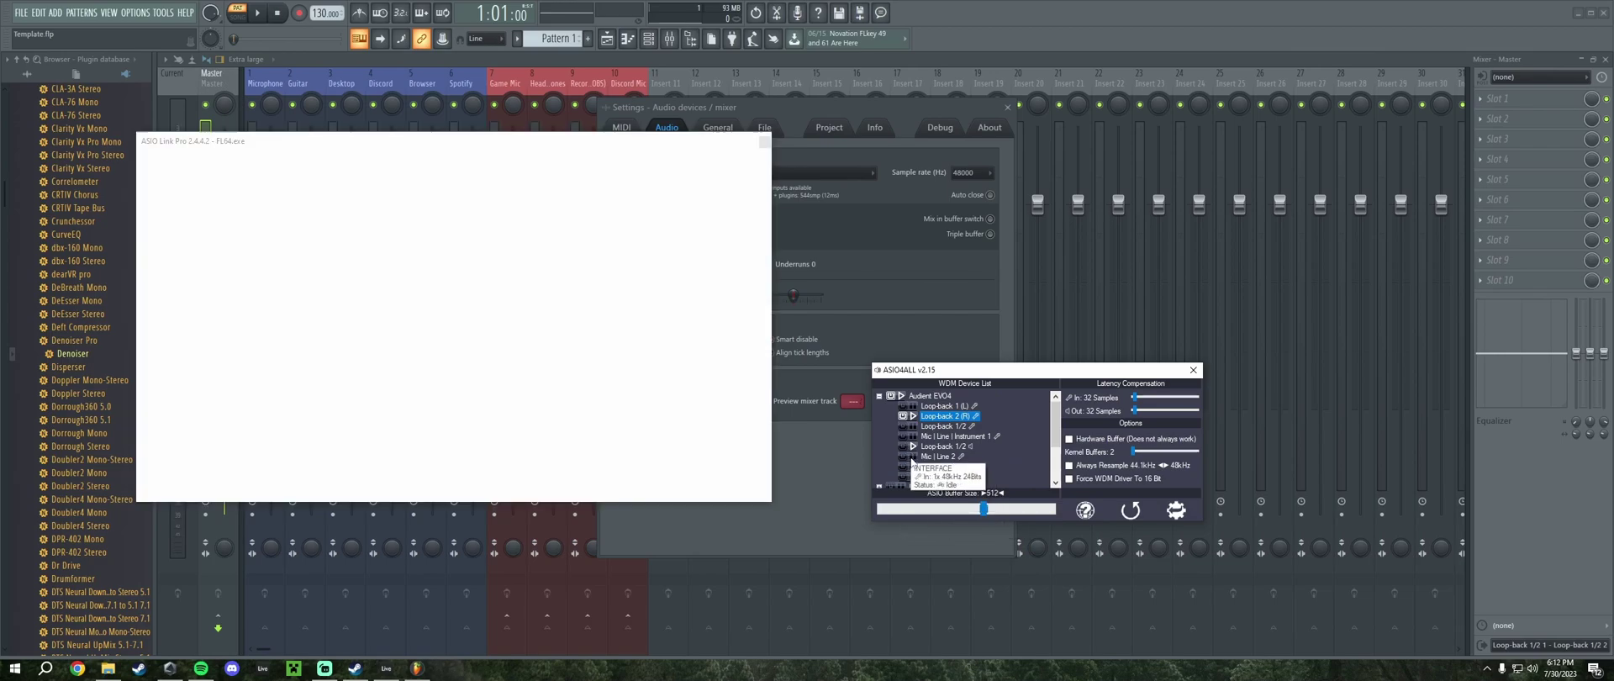
pyautogui.click(942, 477)
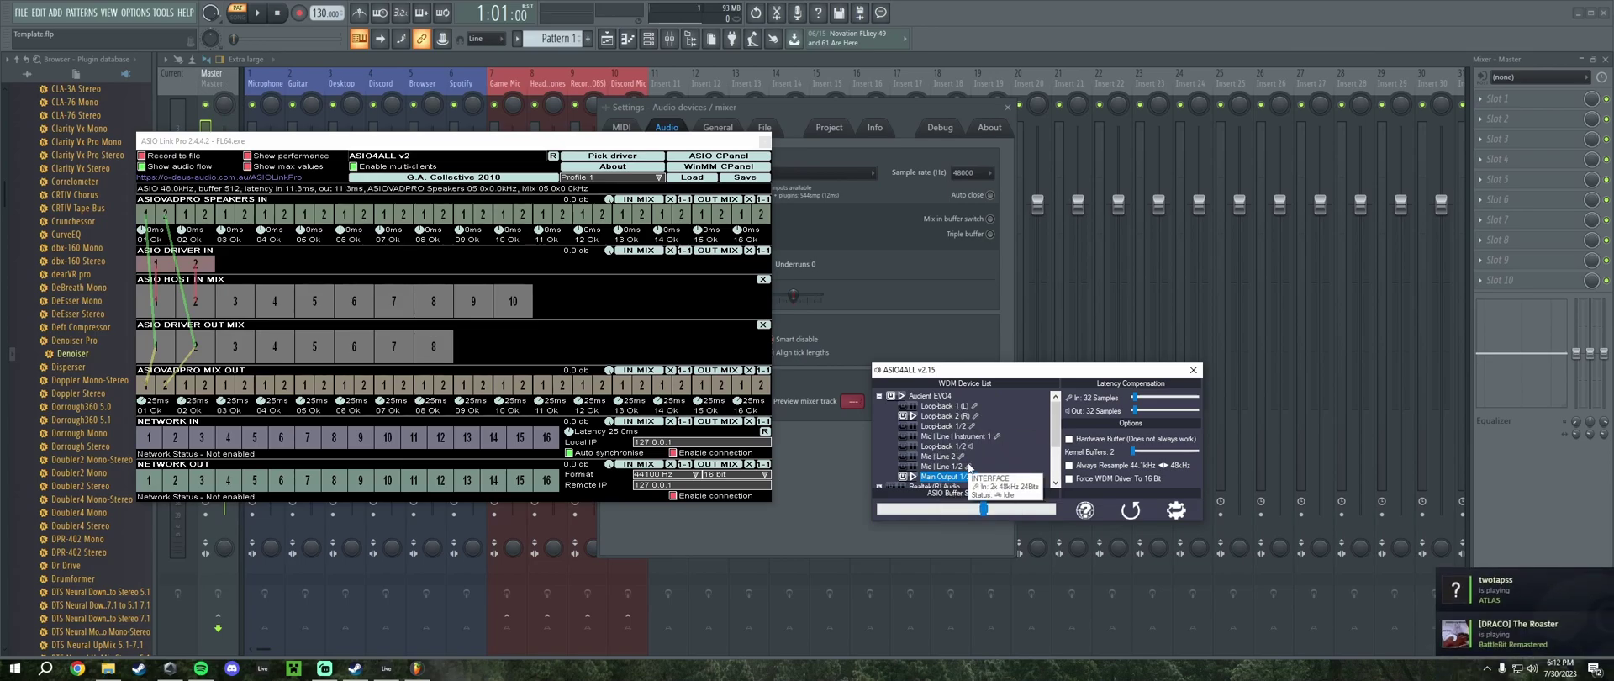
# Step: Collapse the Audient EVO4 list and raise the ASIO buffer size to 1408 samples
pyautogui.moveTo(896, 364)
pyautogui.mouseDown()
pyautogui.moveTo(939, 377)
pyautogui.moveTo(912, 371)
pyautogui.mouseUp()
pyautogui.click(946, 407)
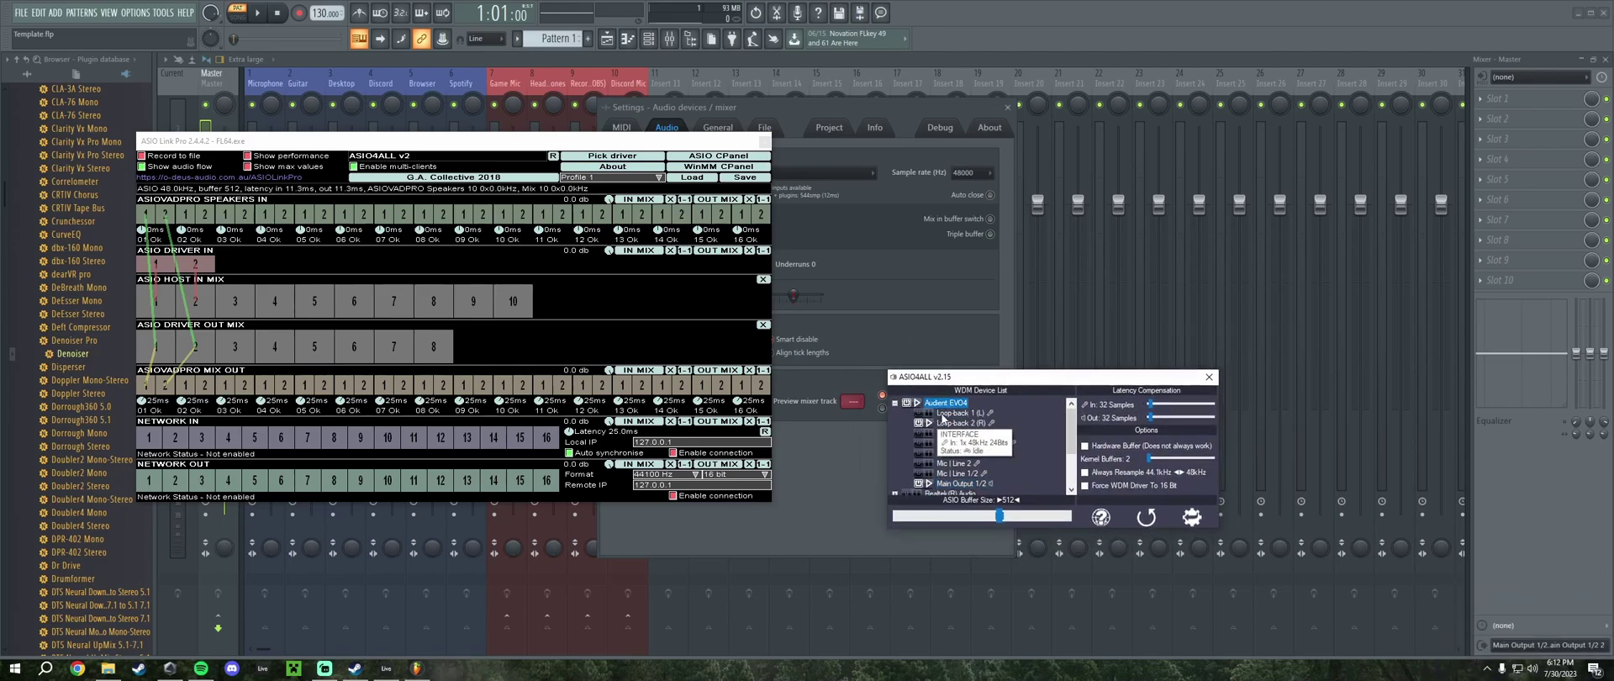
pyautogui.click(895, 404)
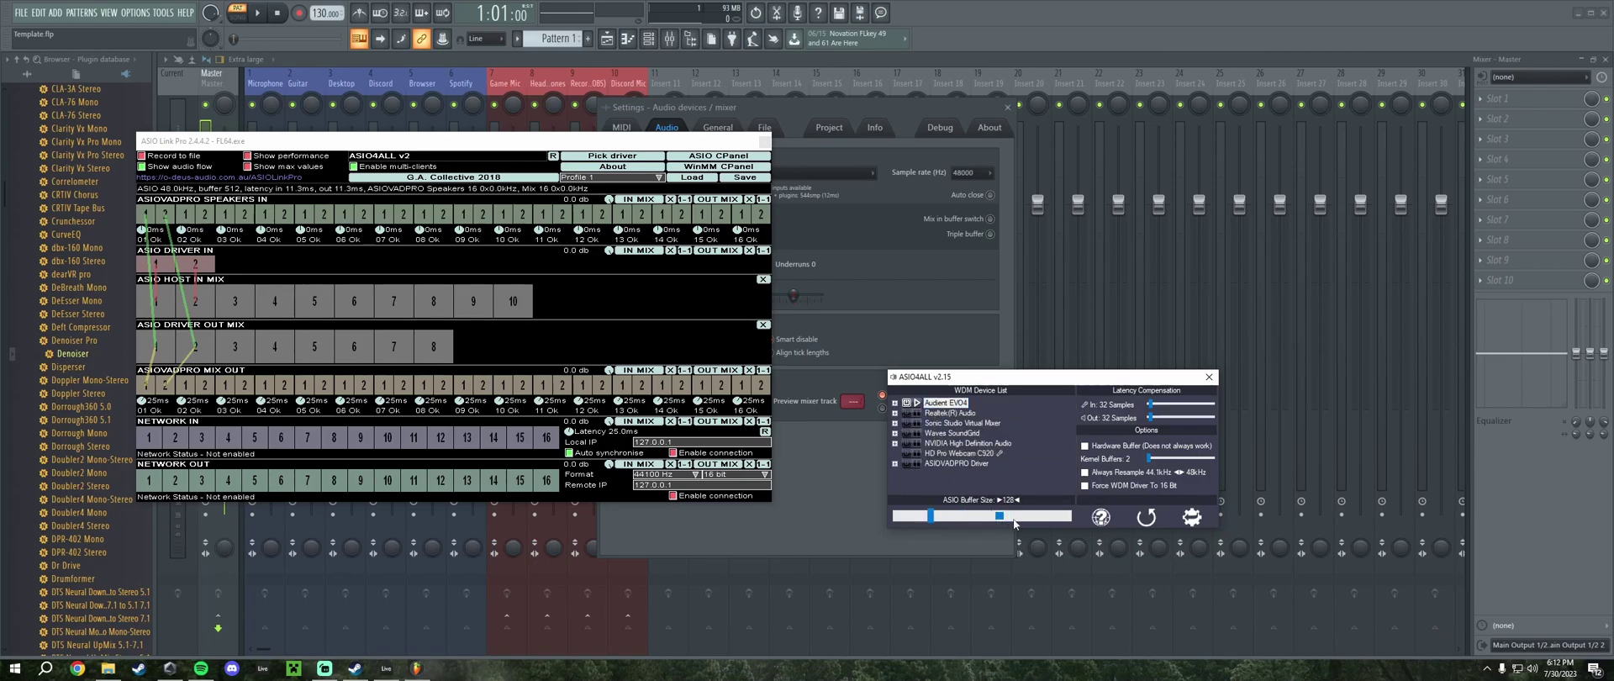
pyautogui.click(1014, 523)
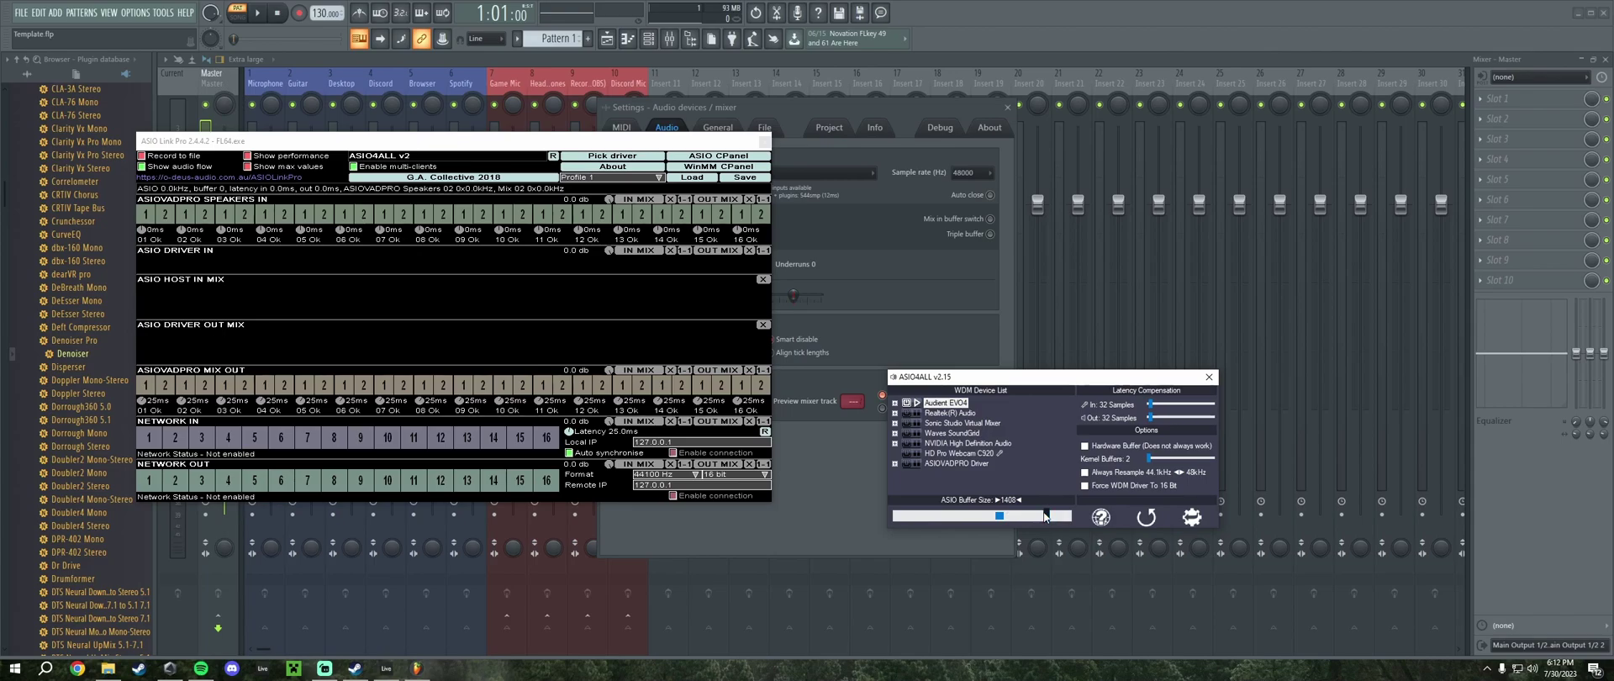
pyautogui.click(735, 285)
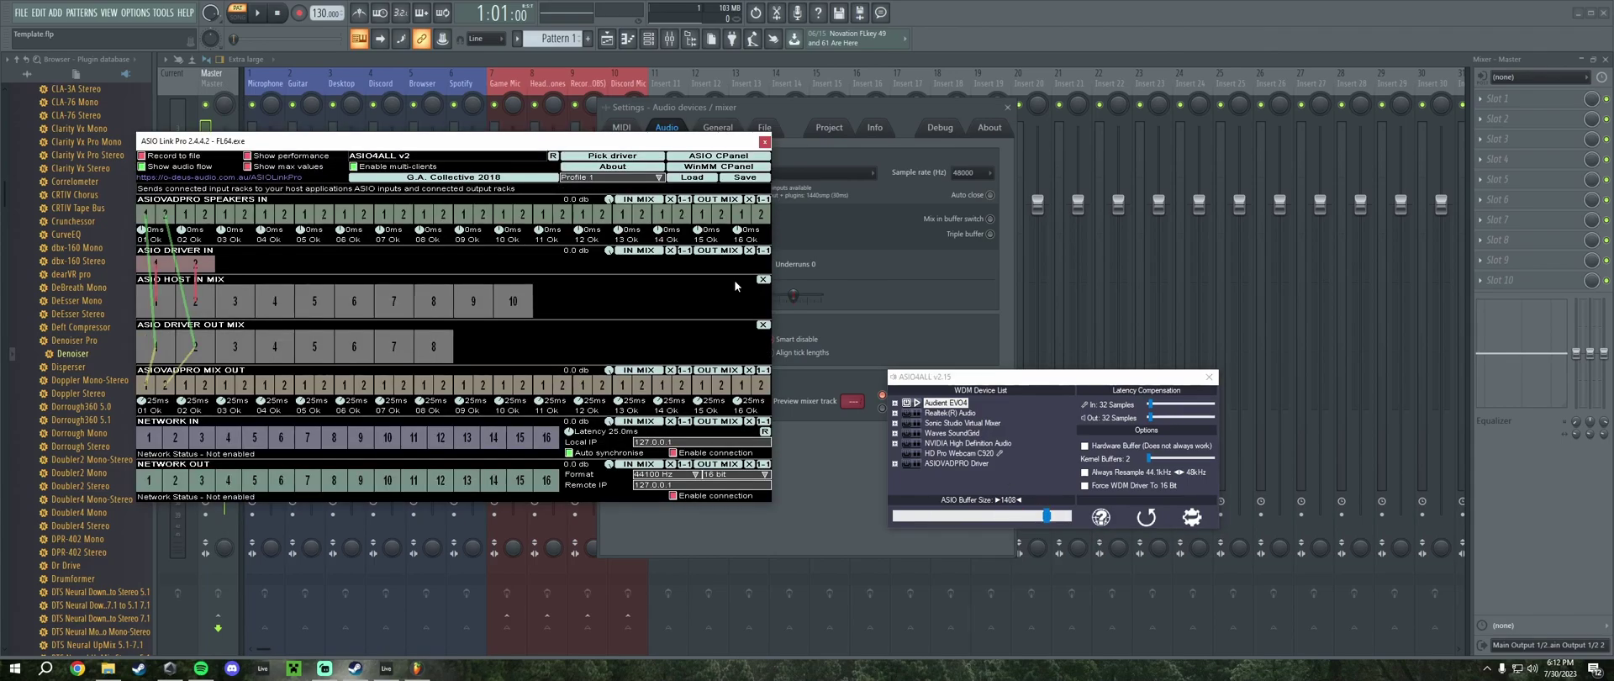
# Step: Load the abletonchad.OAS routing profile from the asiolinkpro folder in ASIO Link Pro
pyautogui.click(692, 177)
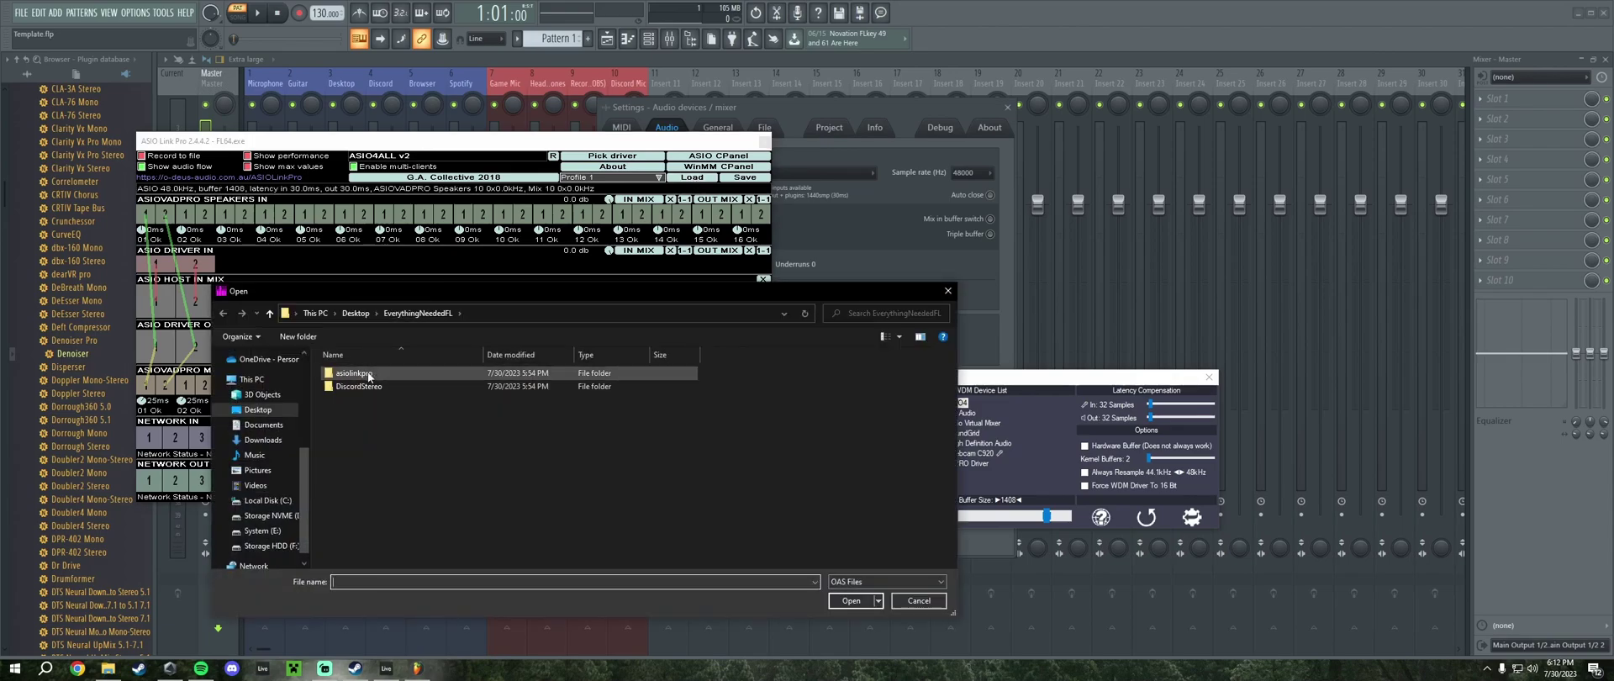
pyautogui.doubleClick(369, 375)
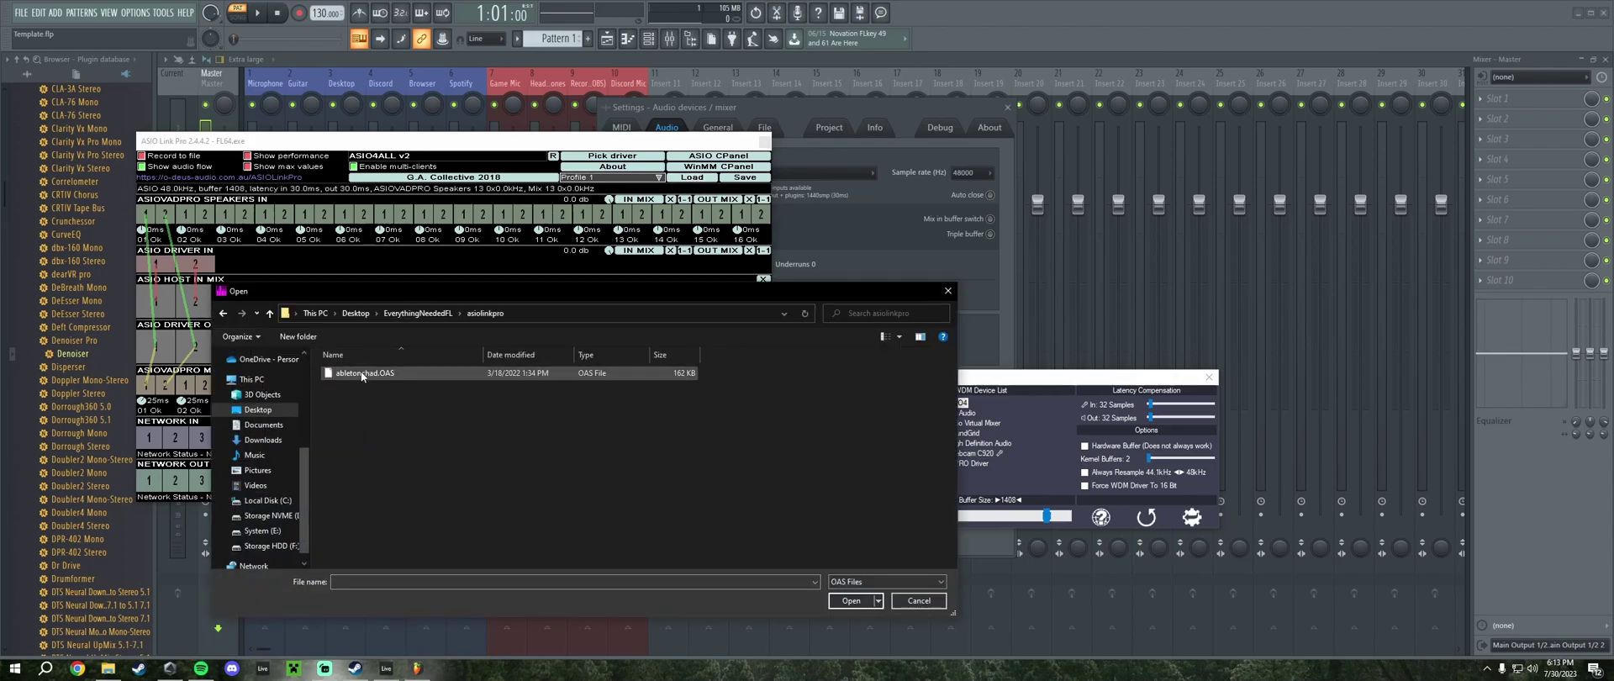
pyautogui.doubleClick(361, 374)
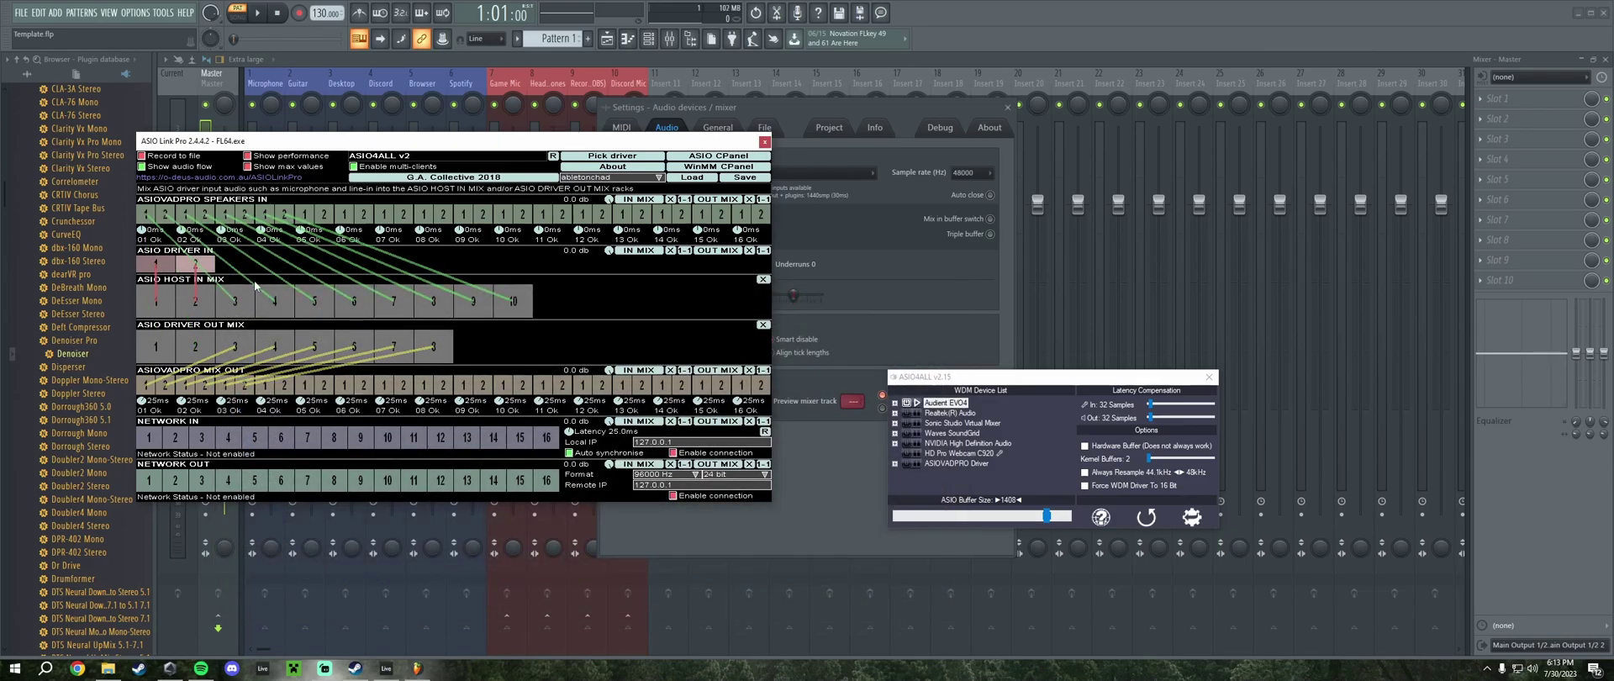